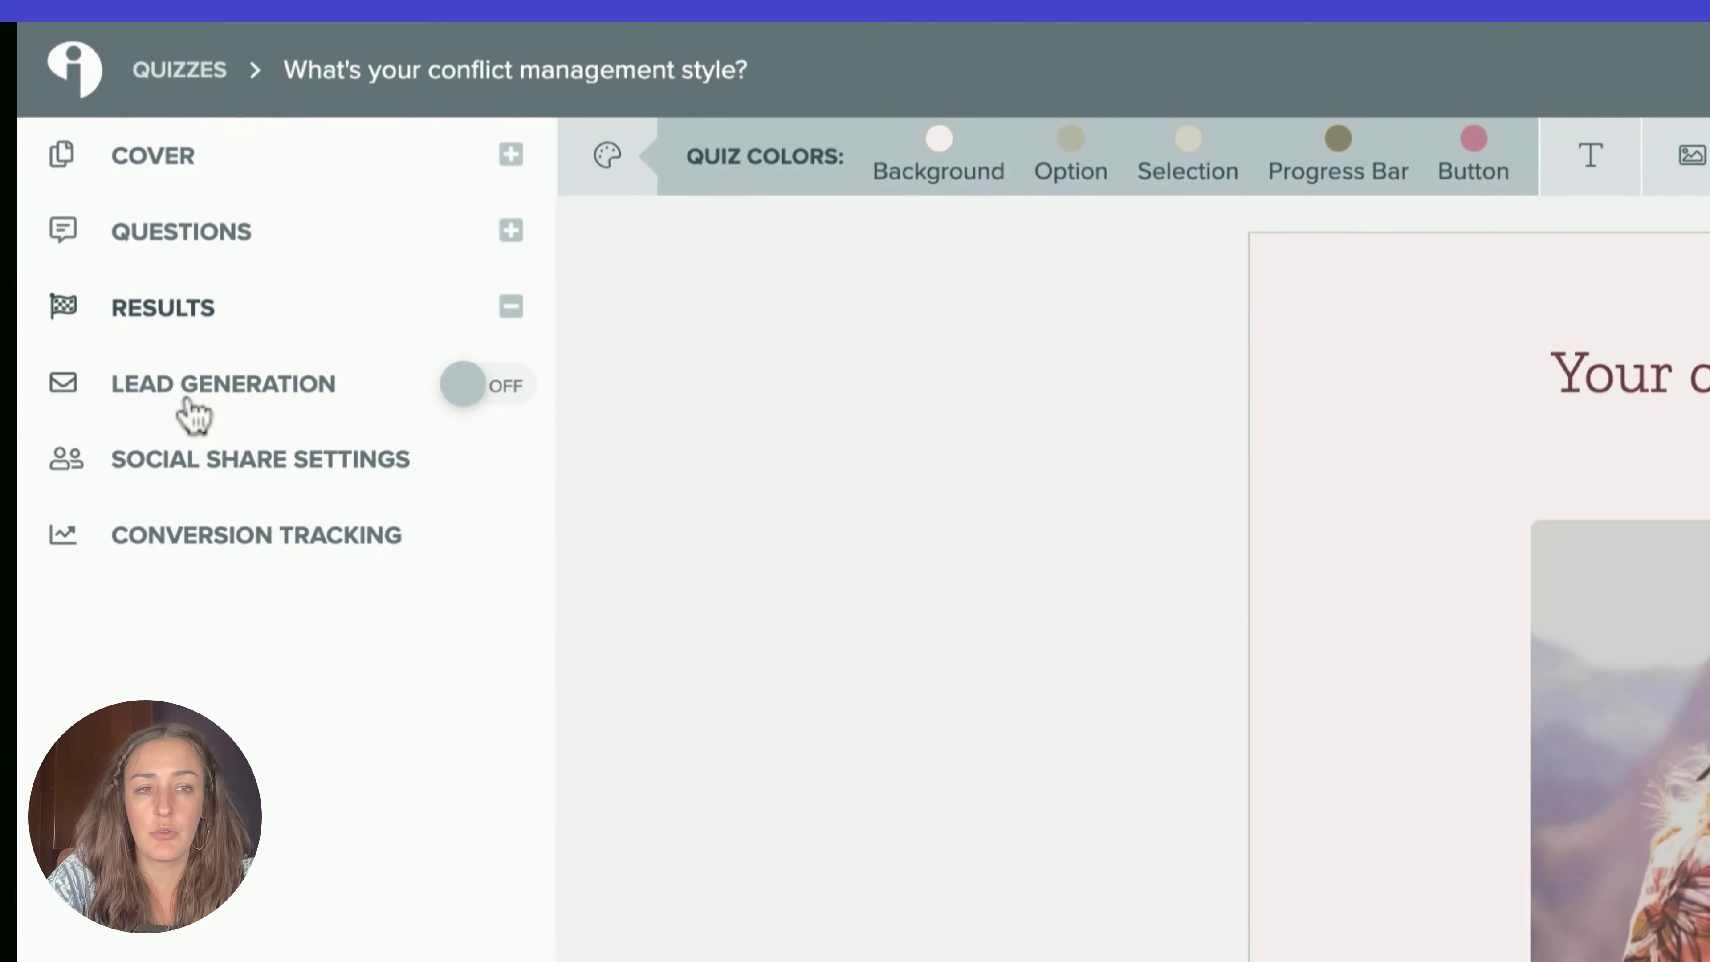
# Examine the Accommodating result page of the conflict management quiz down to its call to action, and open the second result in the list
pyautogui.click(94, 241)
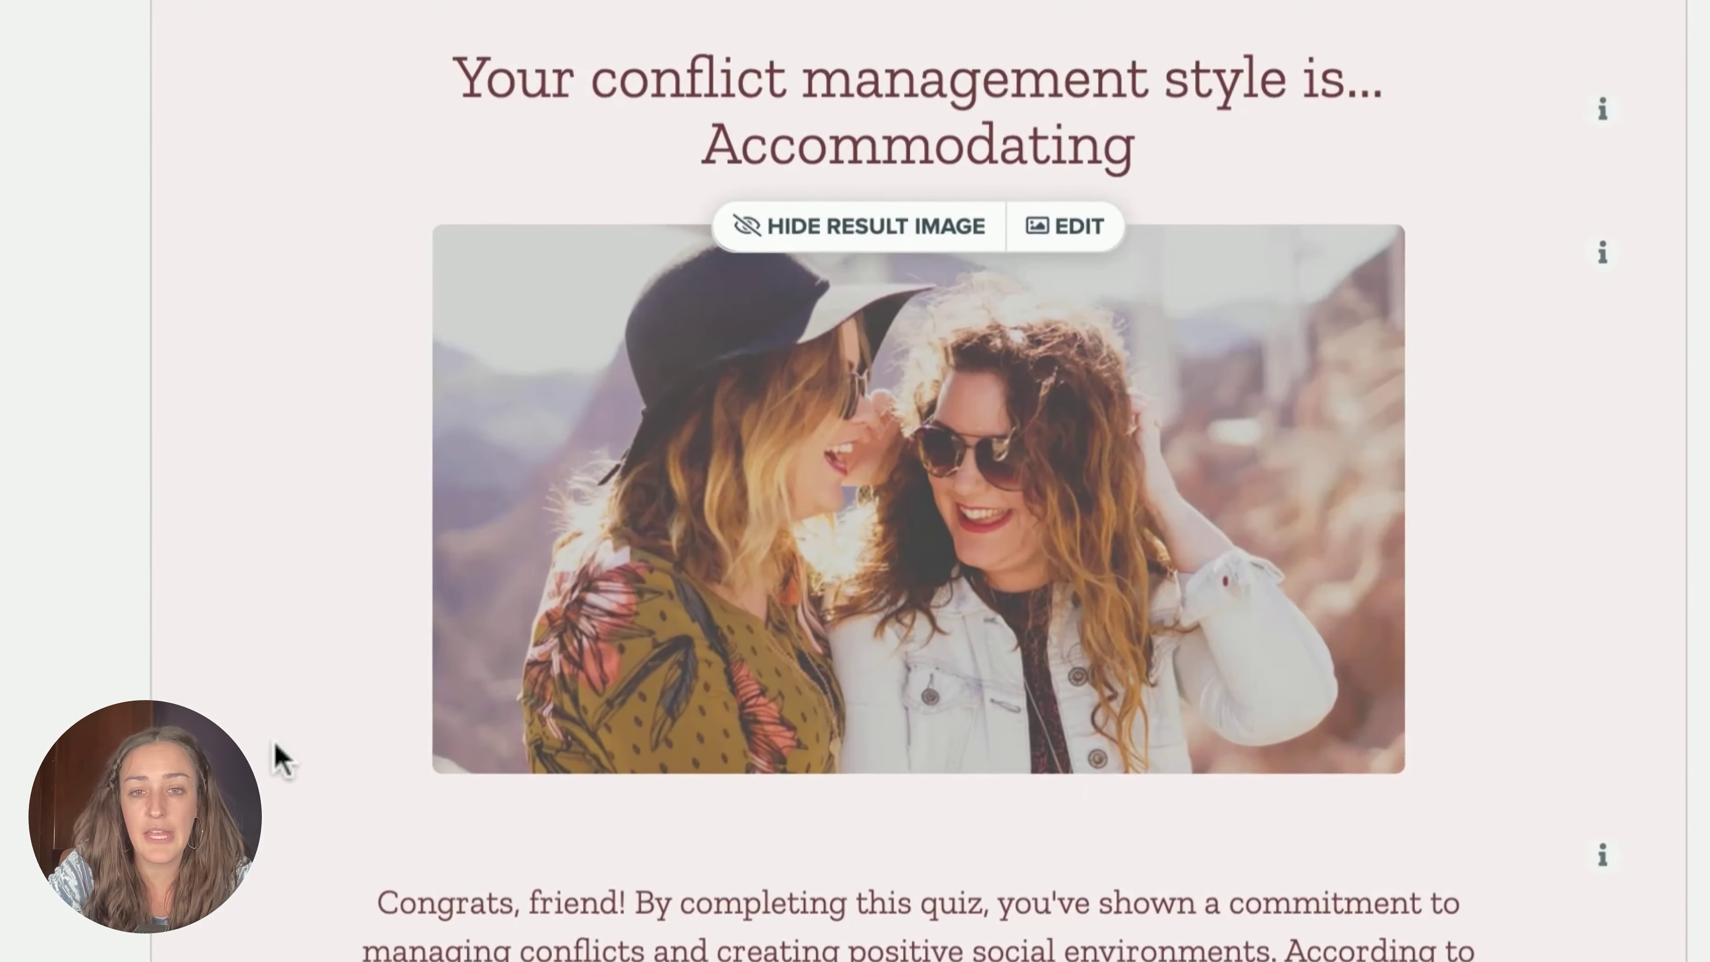
pyautogui.scroll(-10, 685, 559)
pyautogui.scroll(-15, 918, 481)
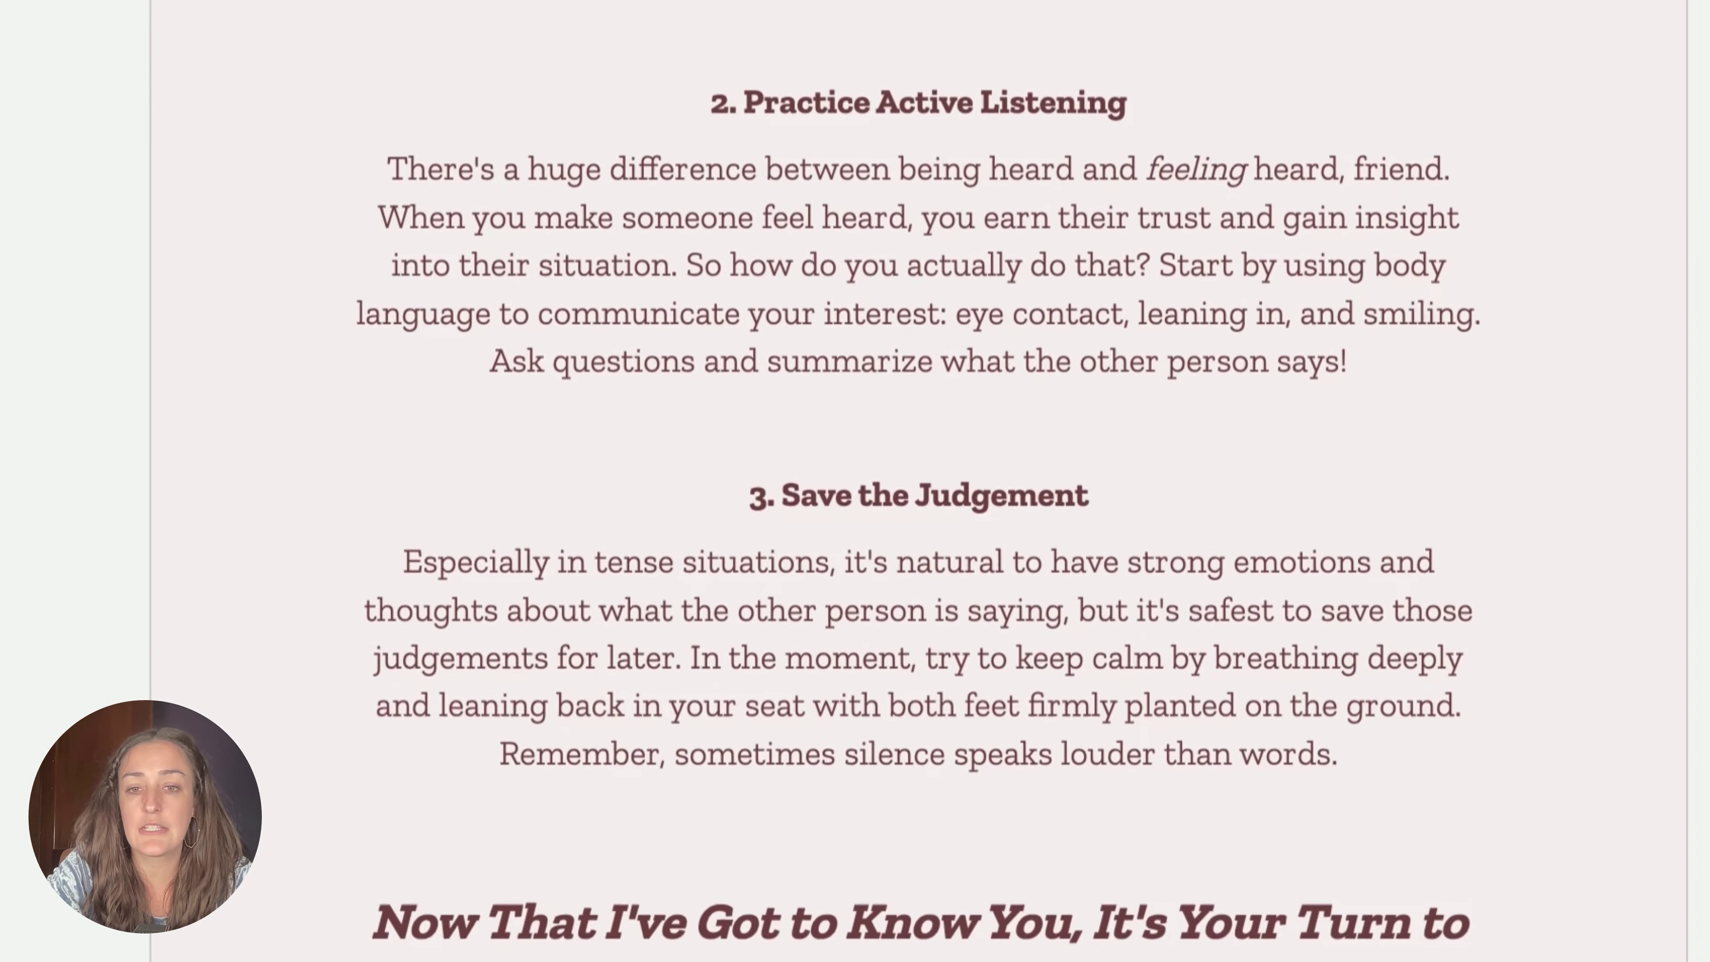
pyautogui.scroll(-10, 918, 480)
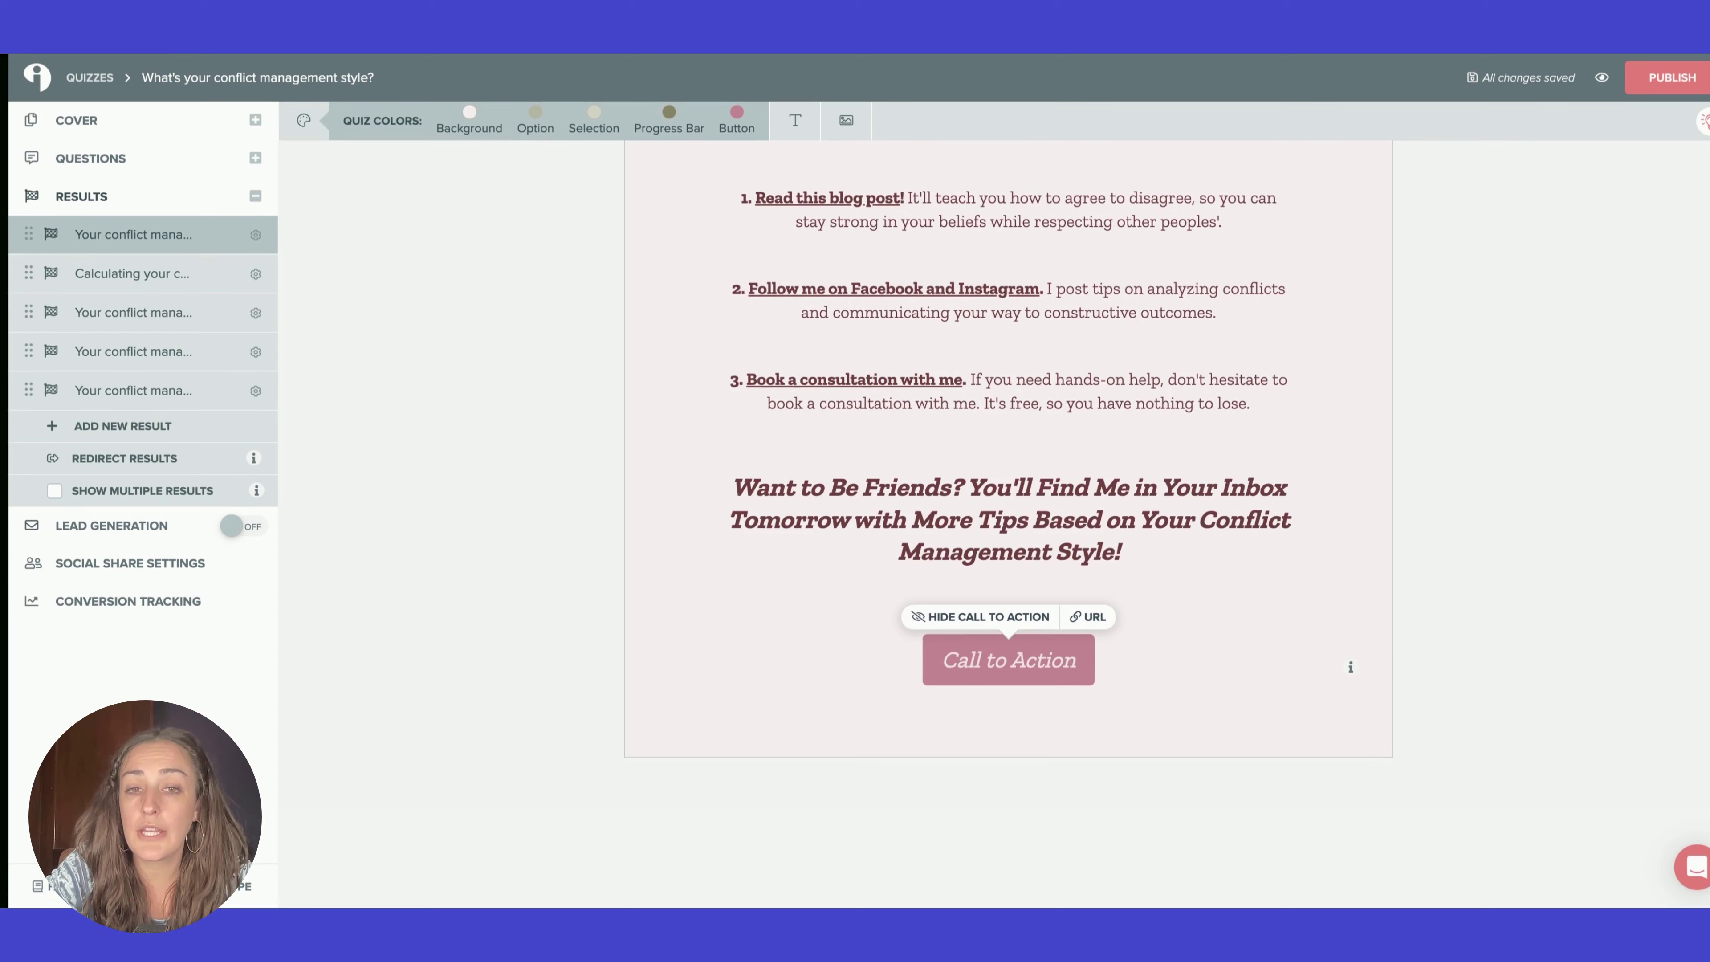
pyautogui.scroll(20, 1009, 626)
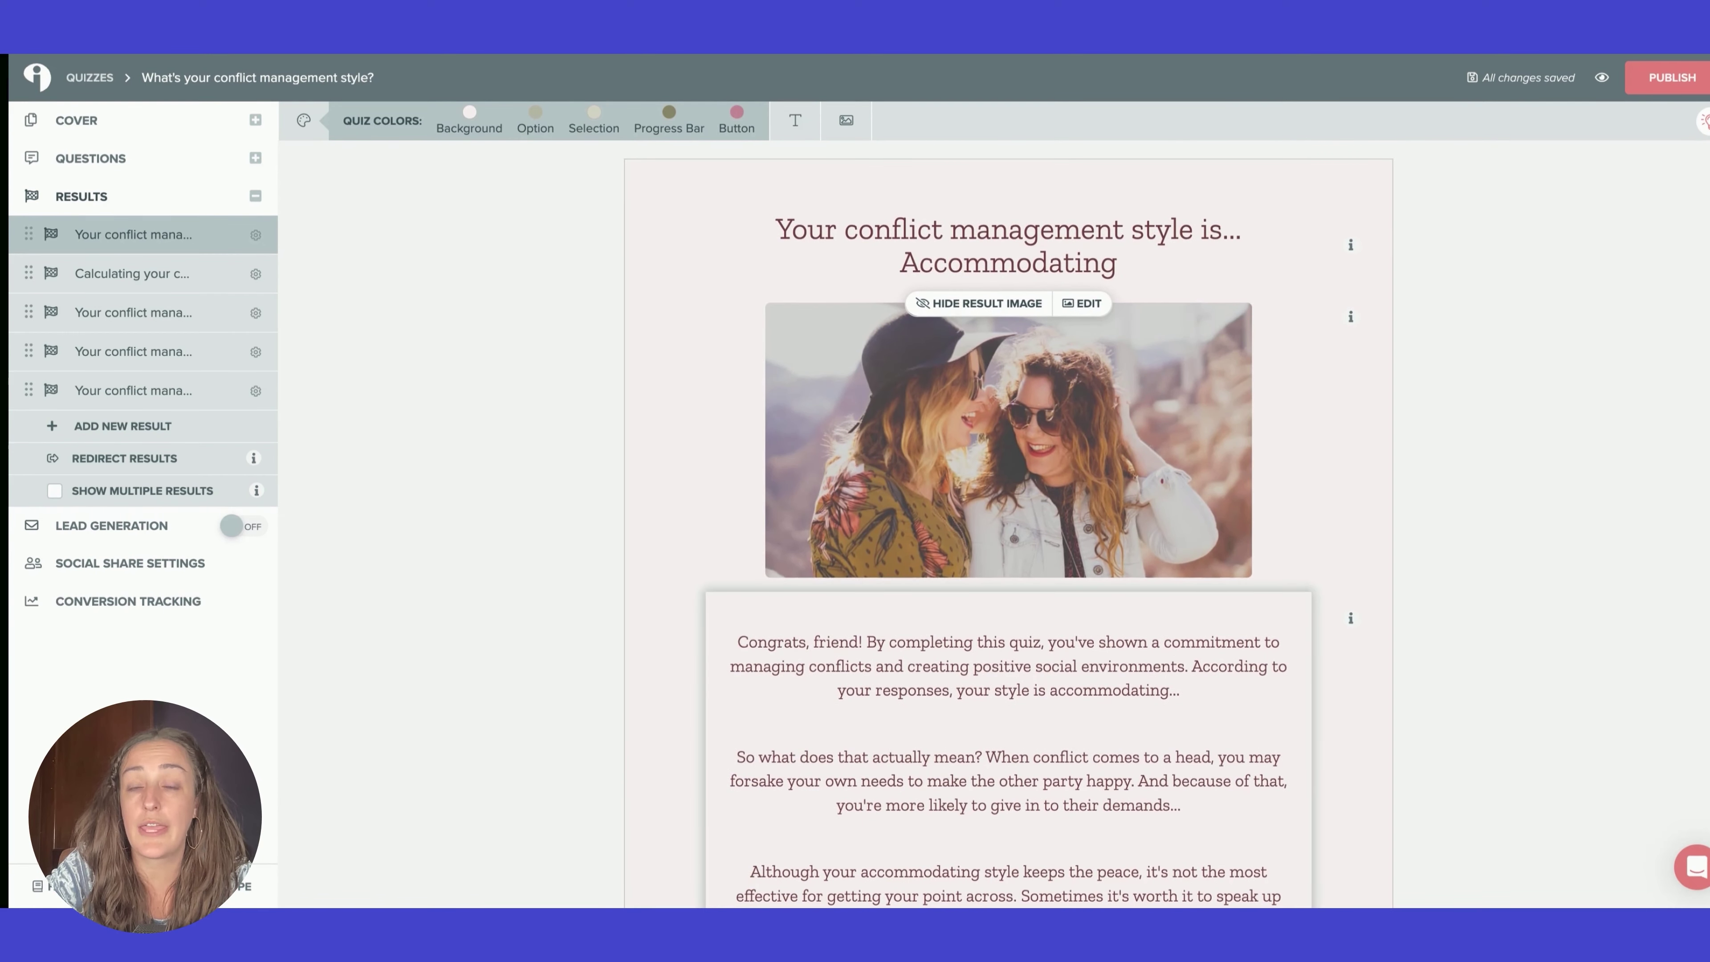
pyautogui.click(192, 275)
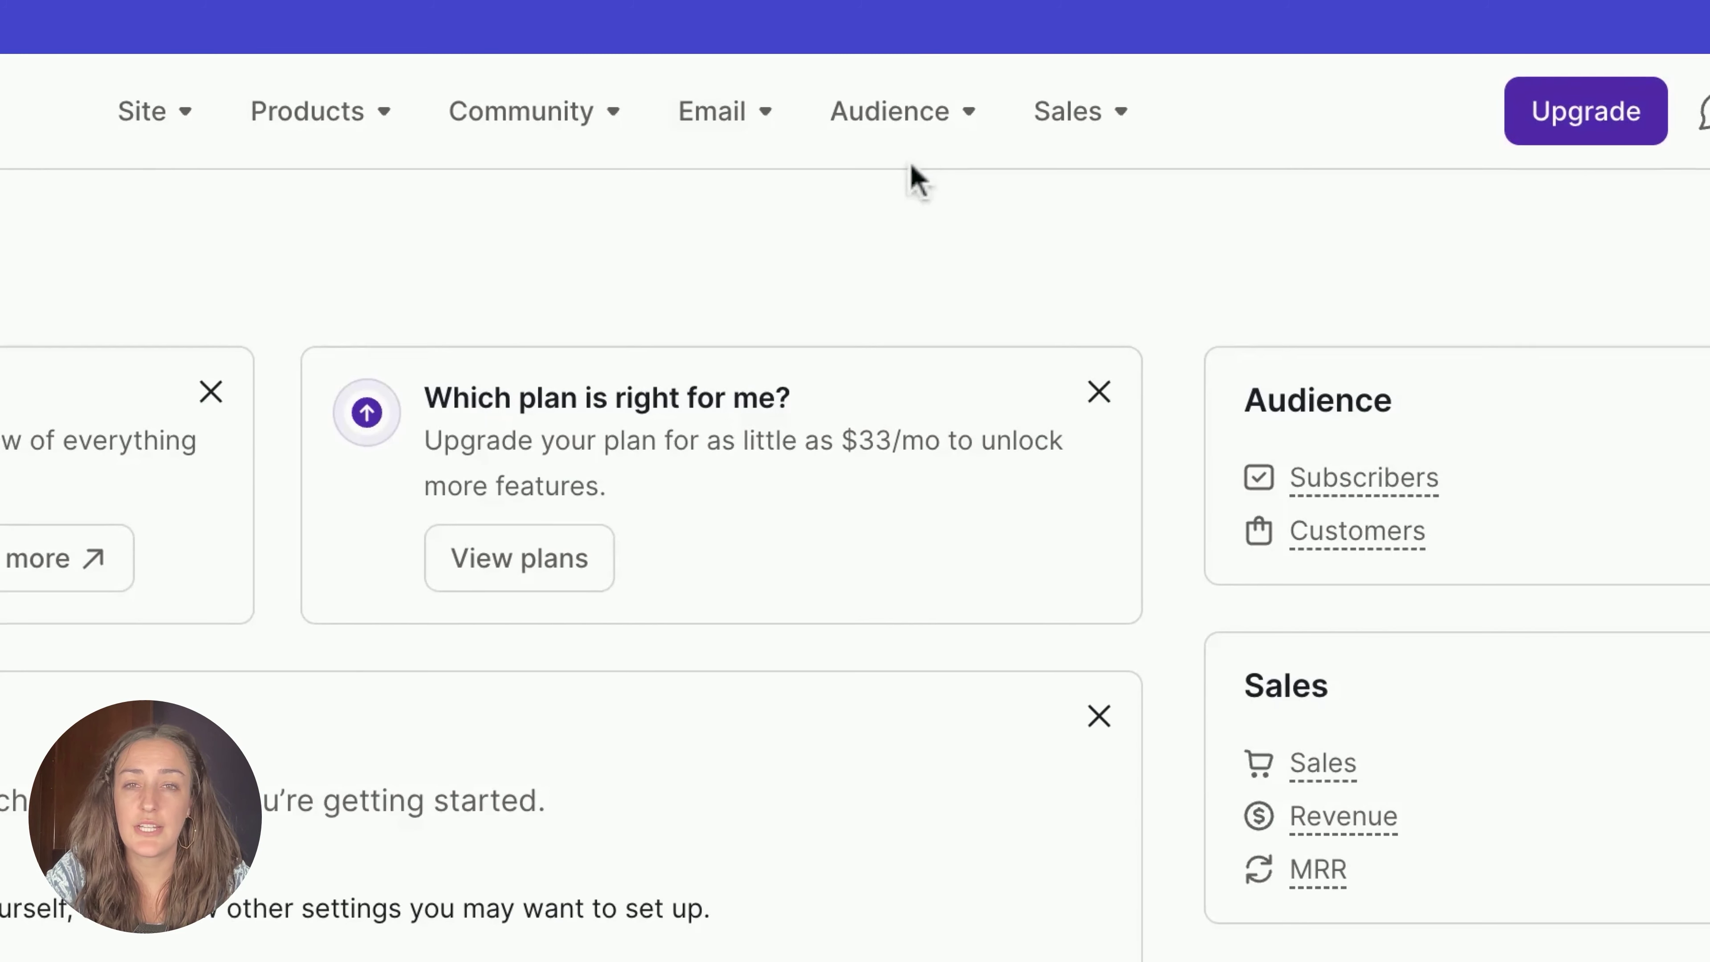
# In Podia, open the audience tags and create a new tag named "Competing"
pyautogui.click(932, 135)
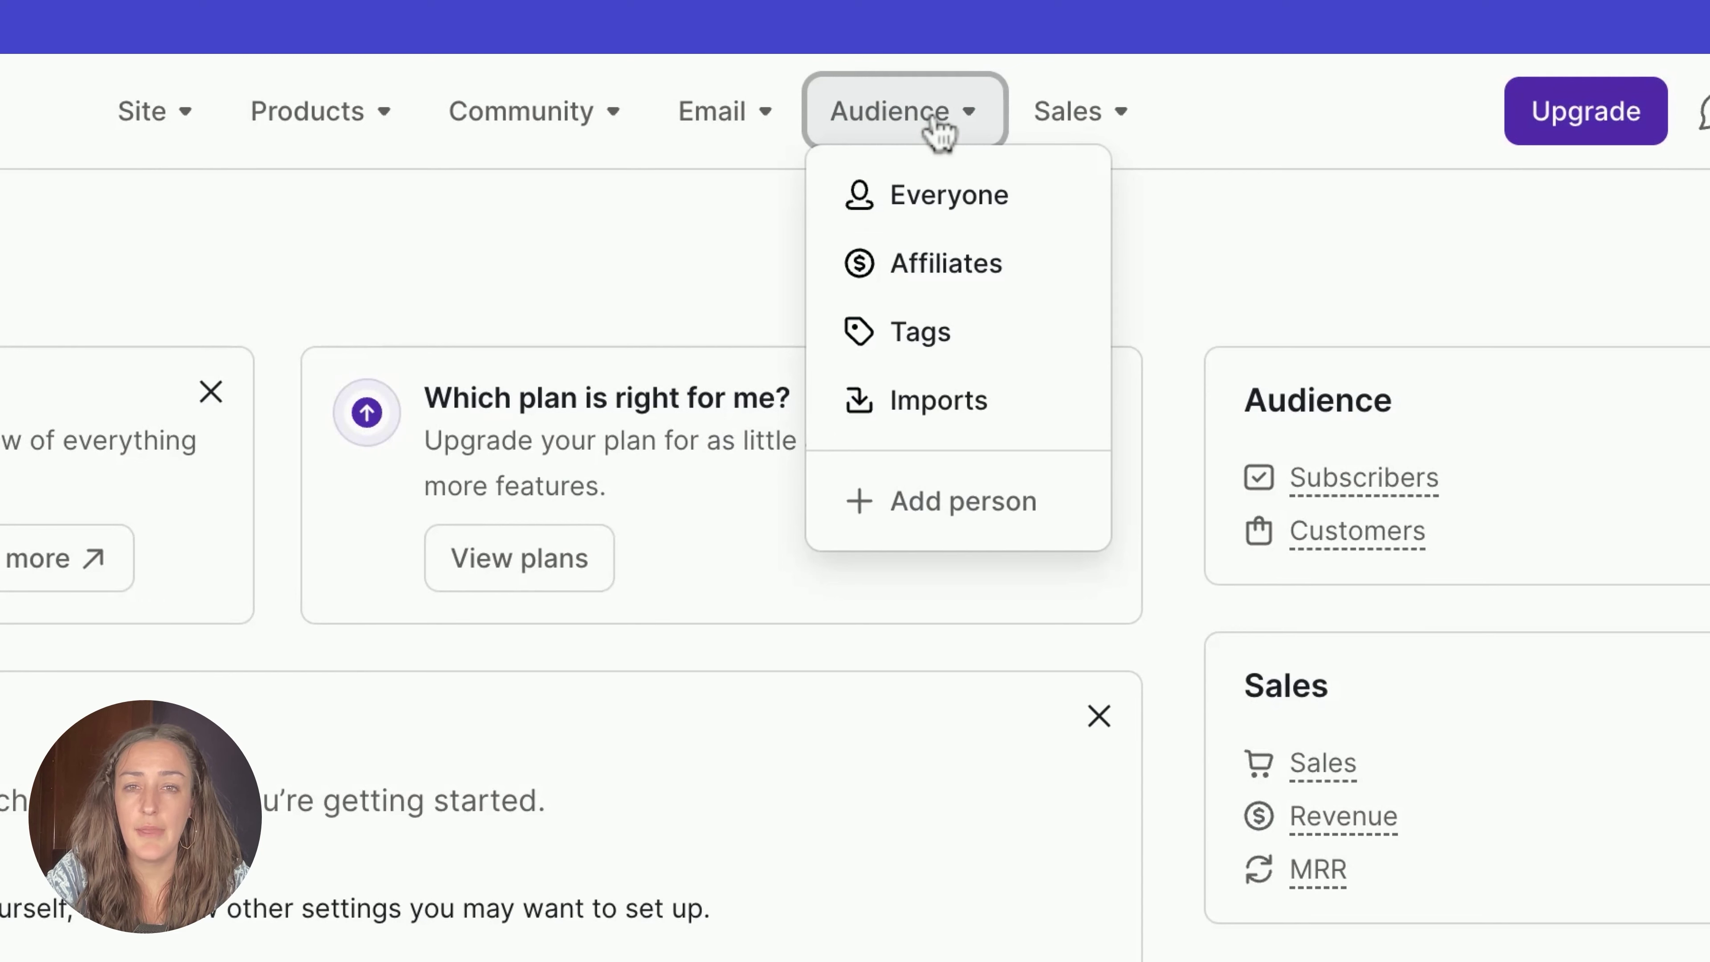
pyautogui.click(963, 347)
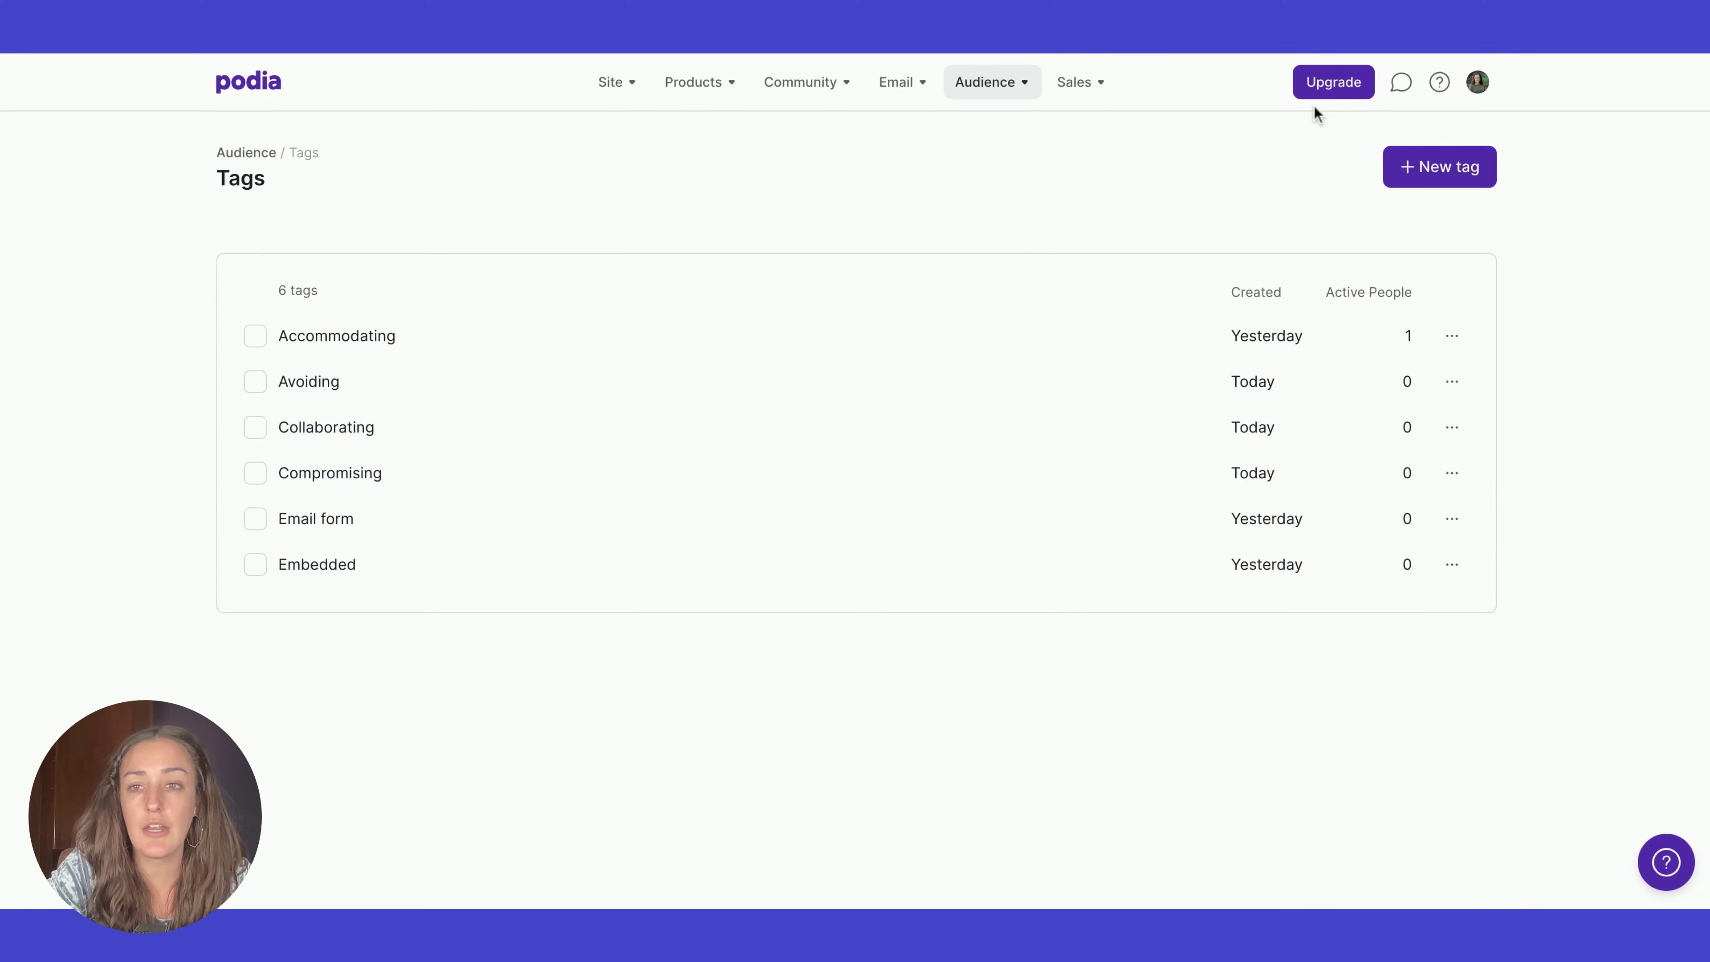
pyautogui.click(1455, 169)
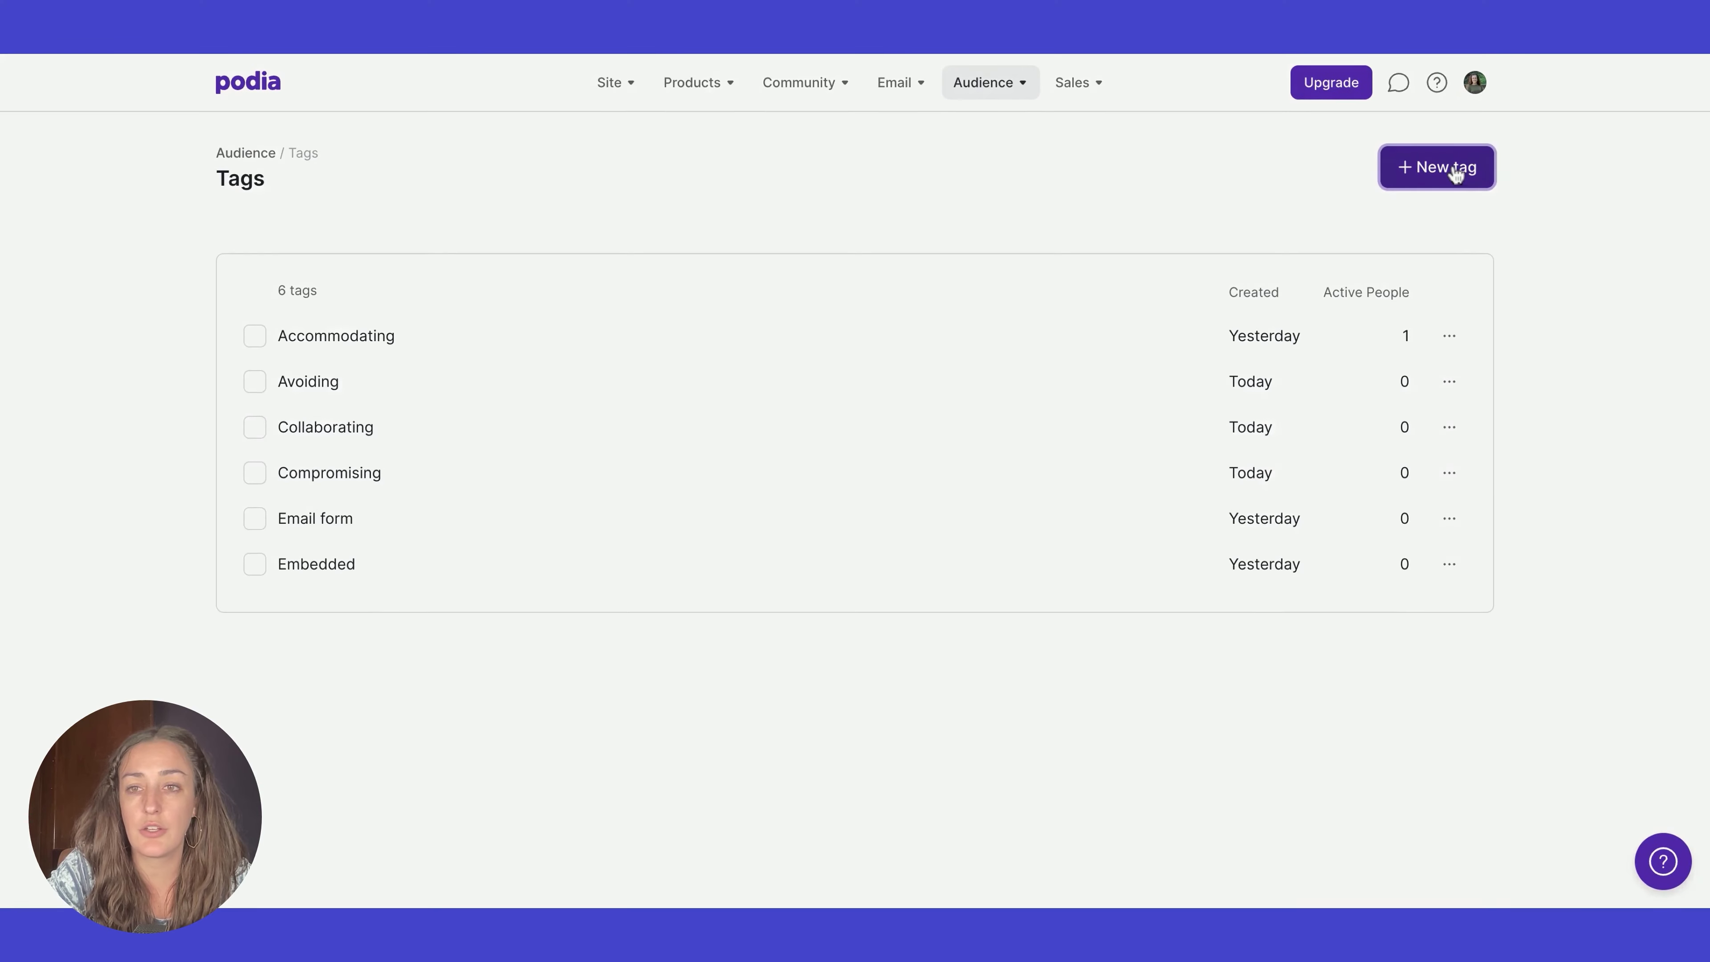
pyautogui.click(658, 231)
pyautogui.write('Competing')
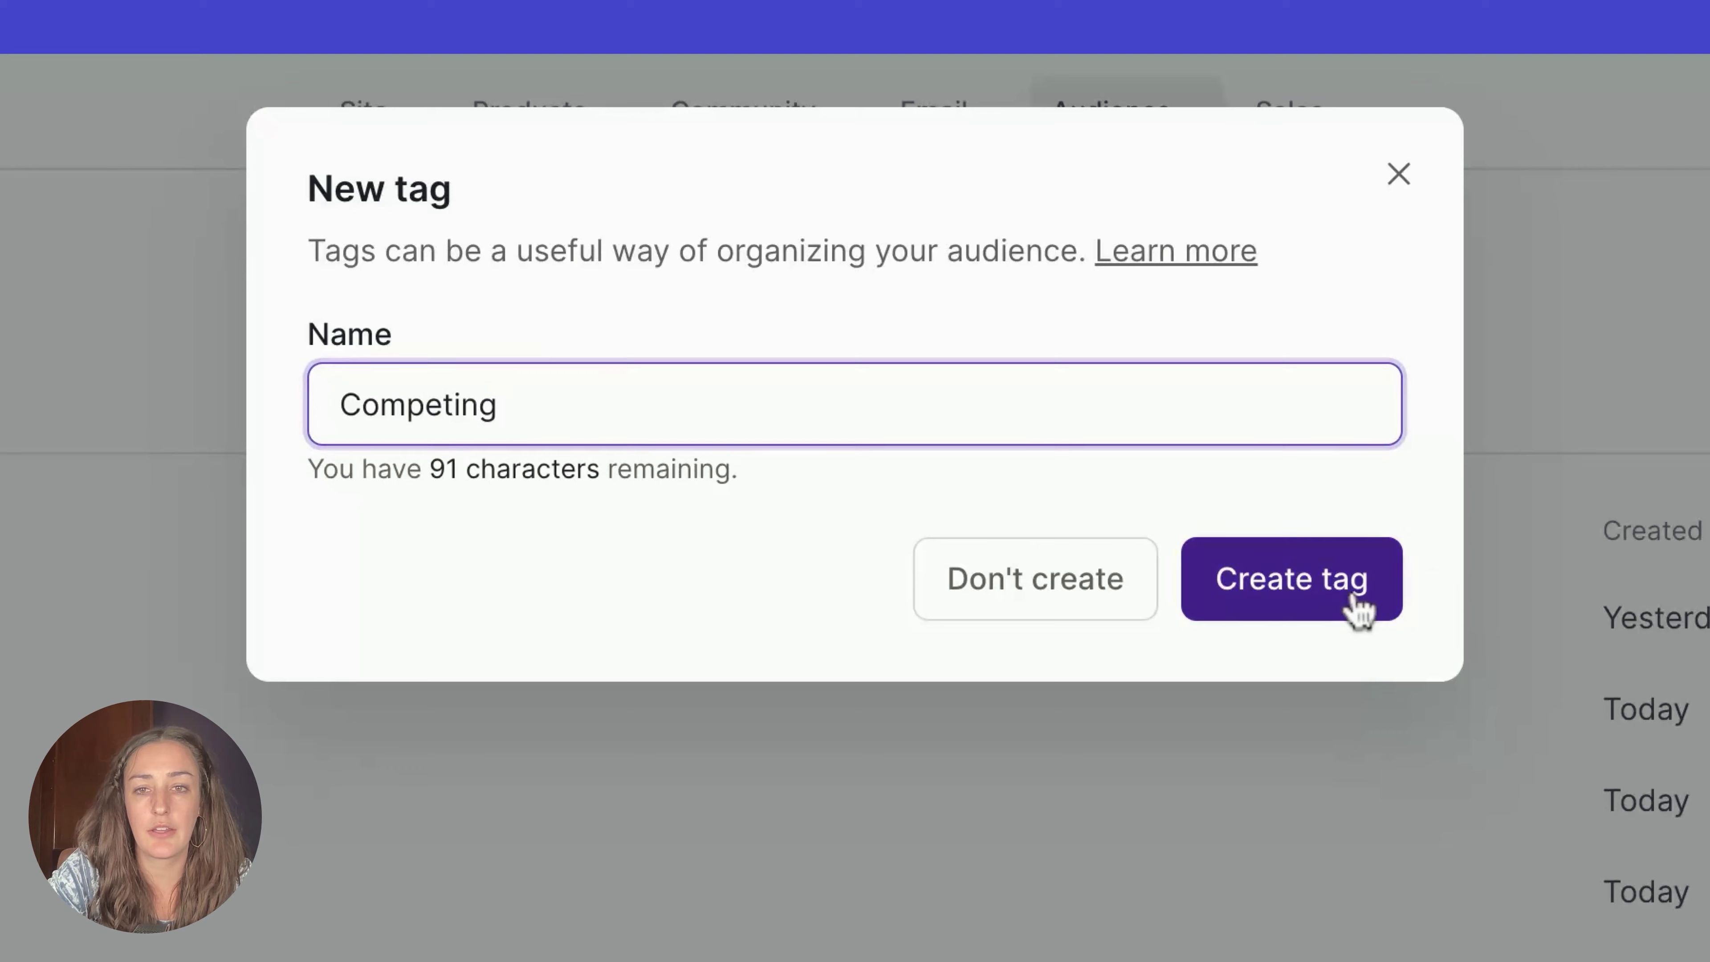
pyautogui.click(1359, 610)
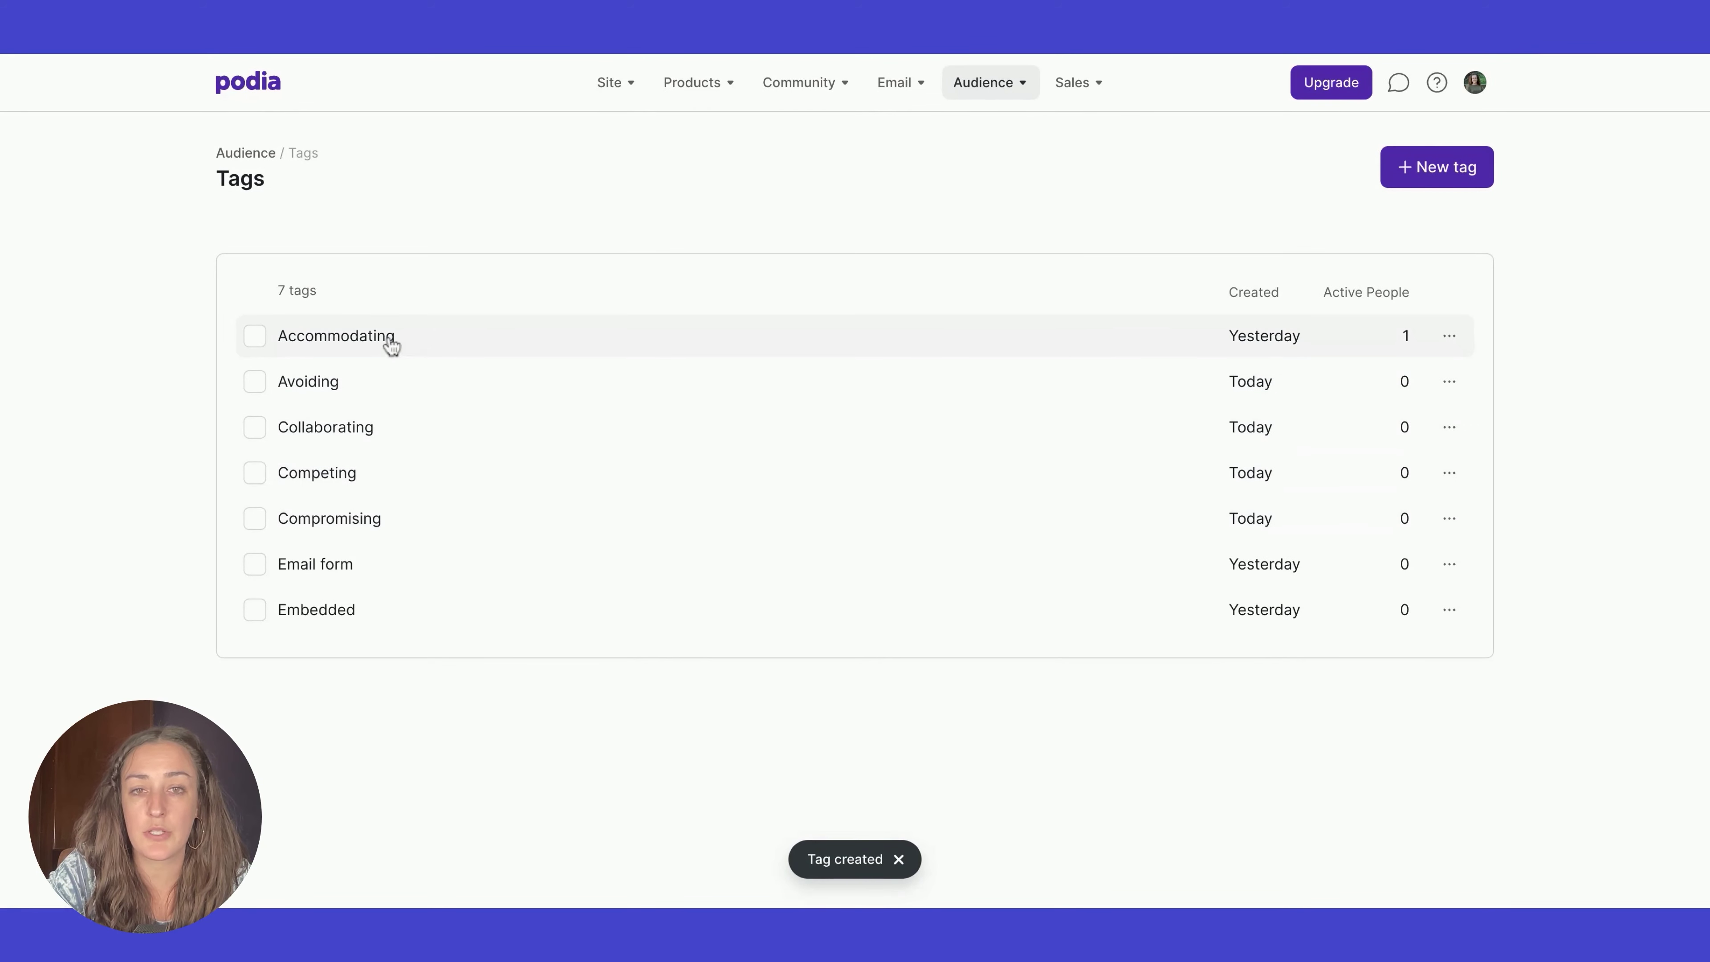
# Open the email campaigns and create a new campaign
pyautogui.click(905, 100)
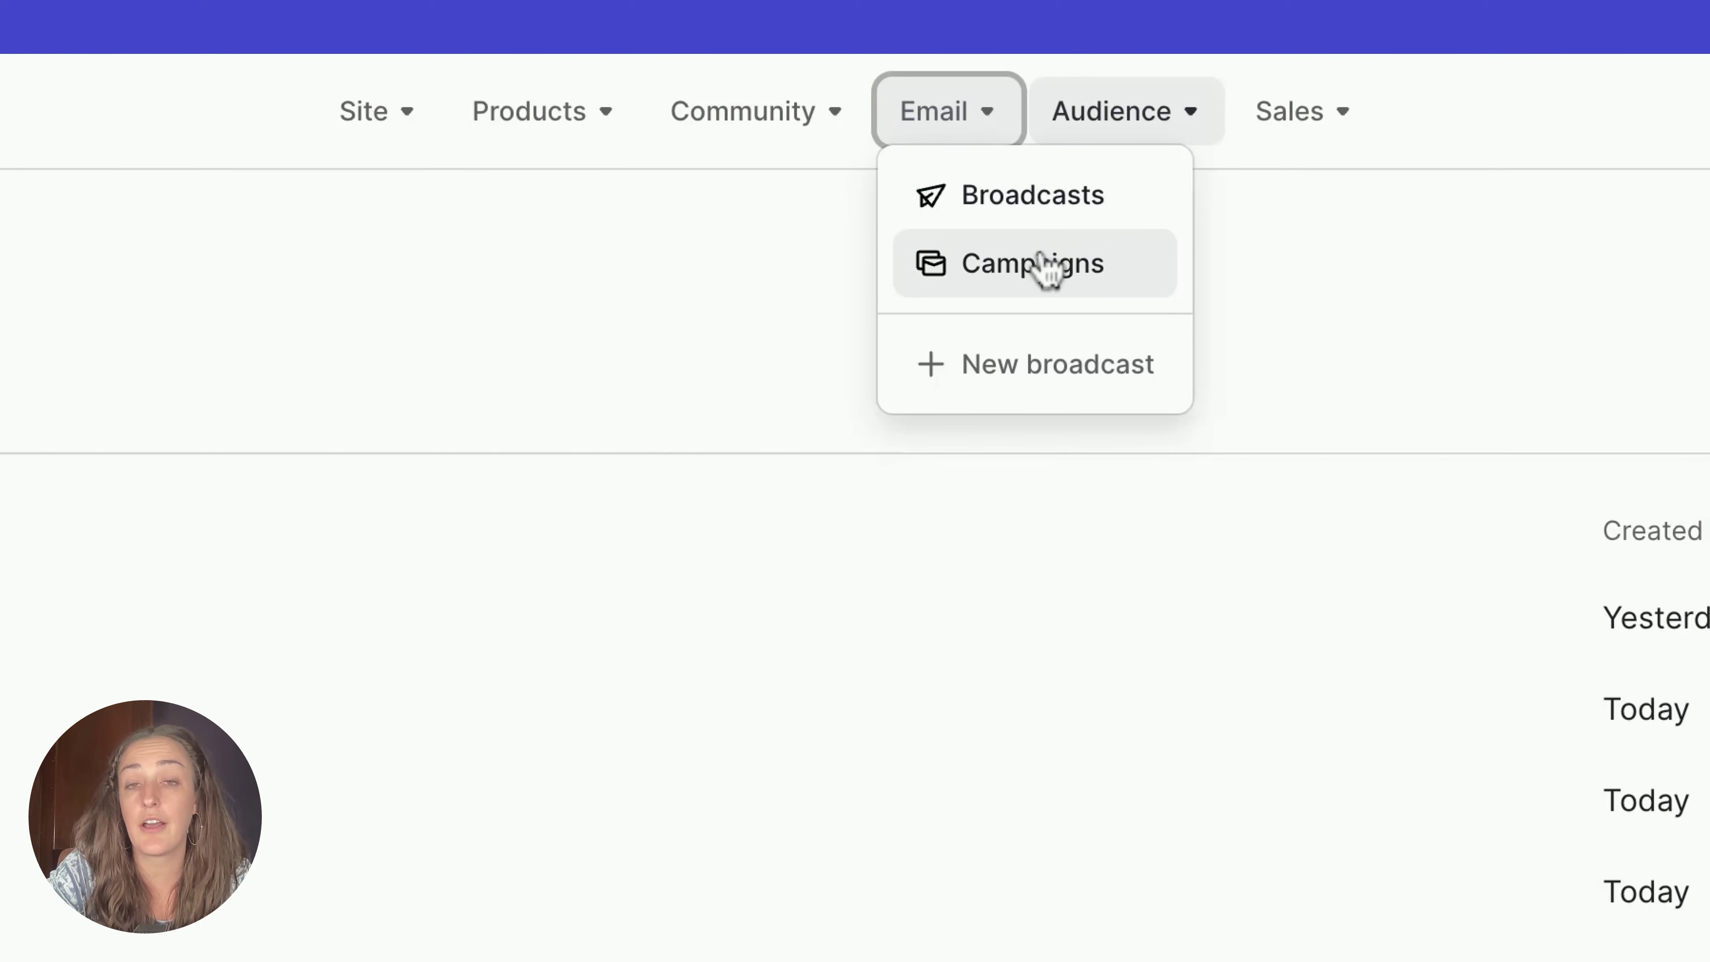
pyautogui.click(1044, 268)
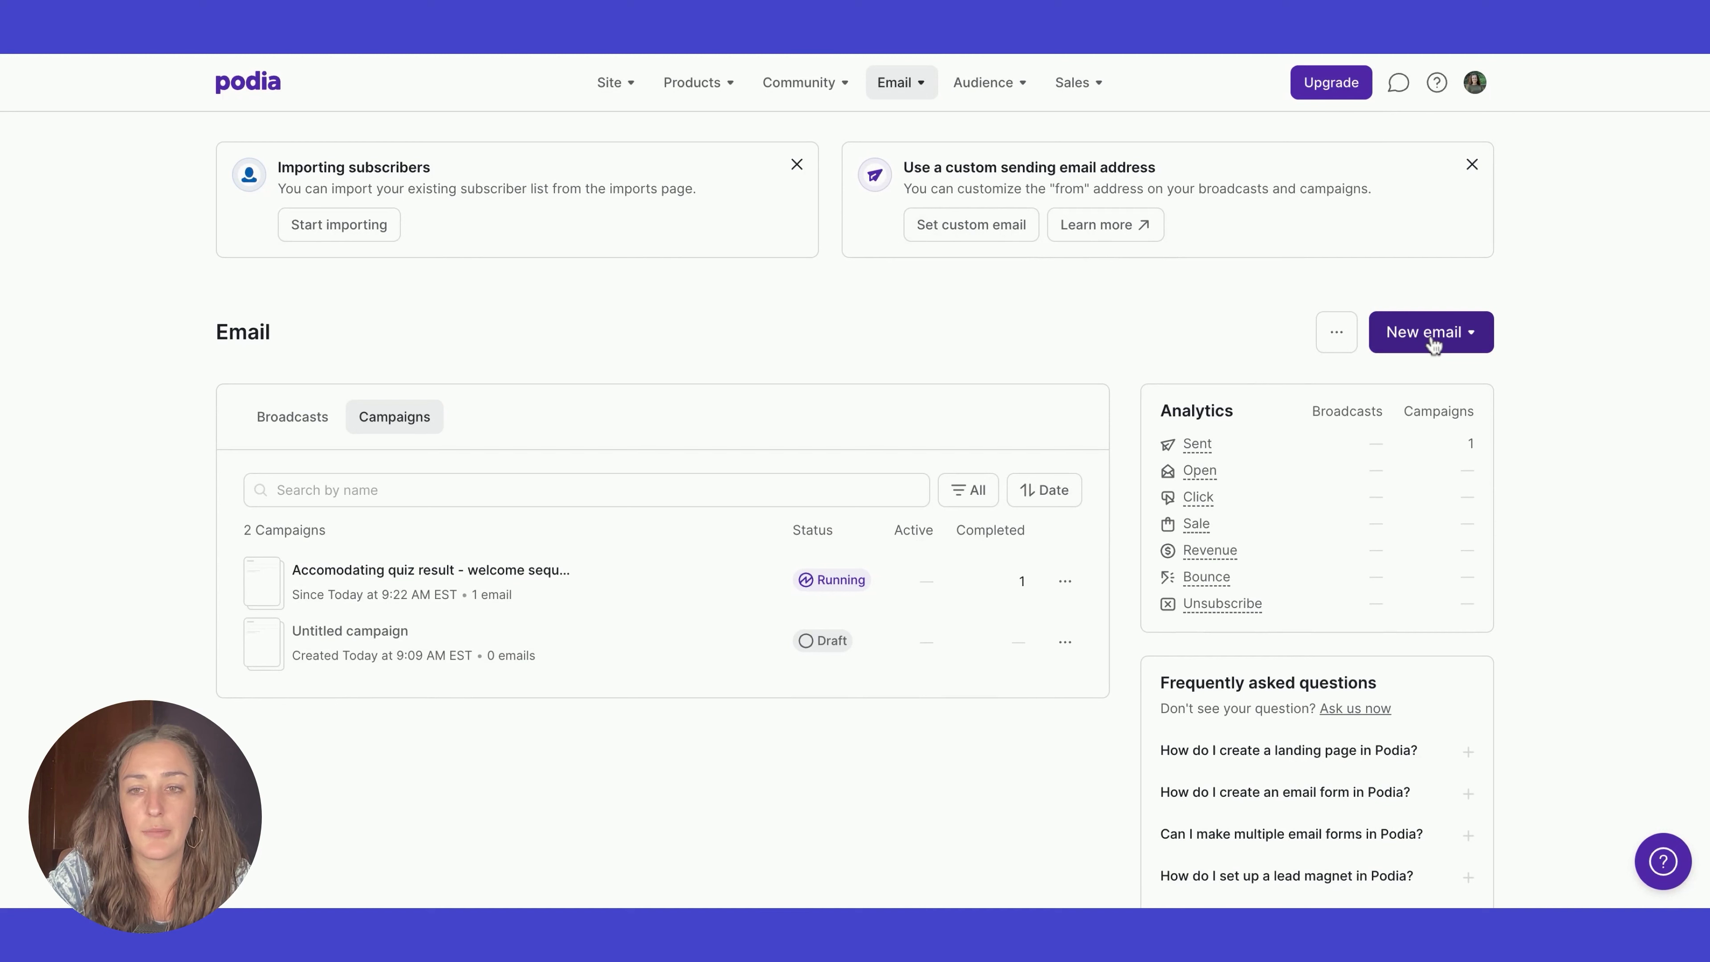
pyautogui.click(1432, 344)
pyautogui.click(1335, 462)
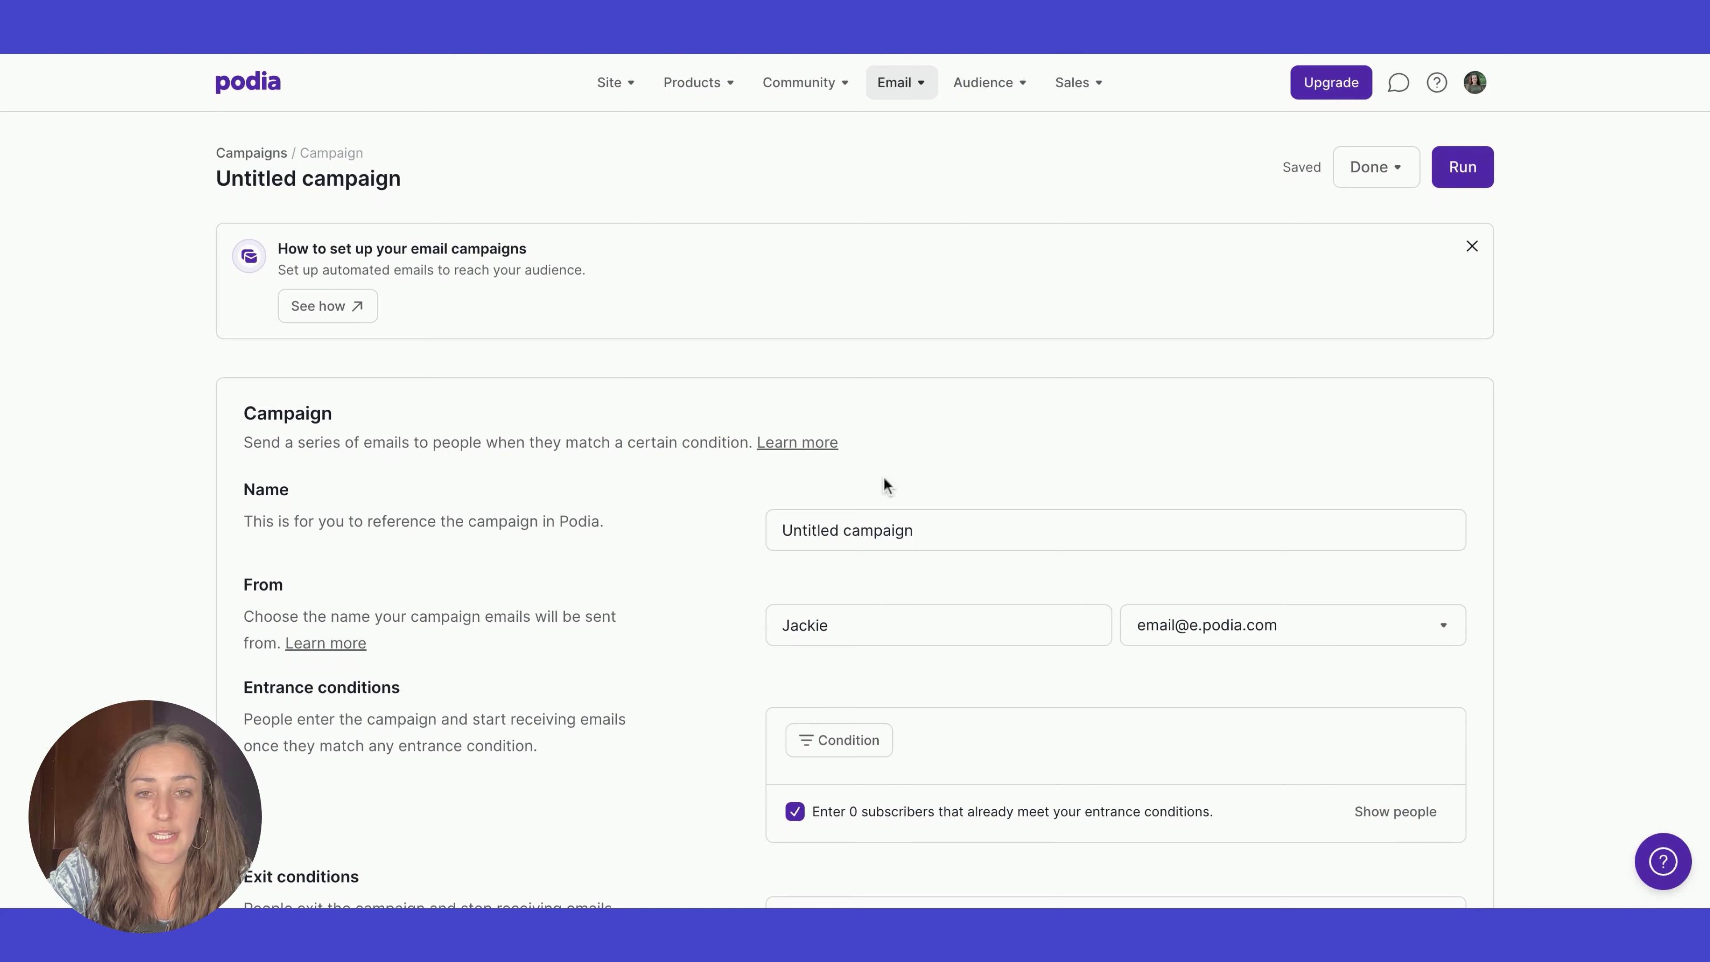
# Name the campaign "Competing quiz result"
pyautogui.tripleClick(844, 530)
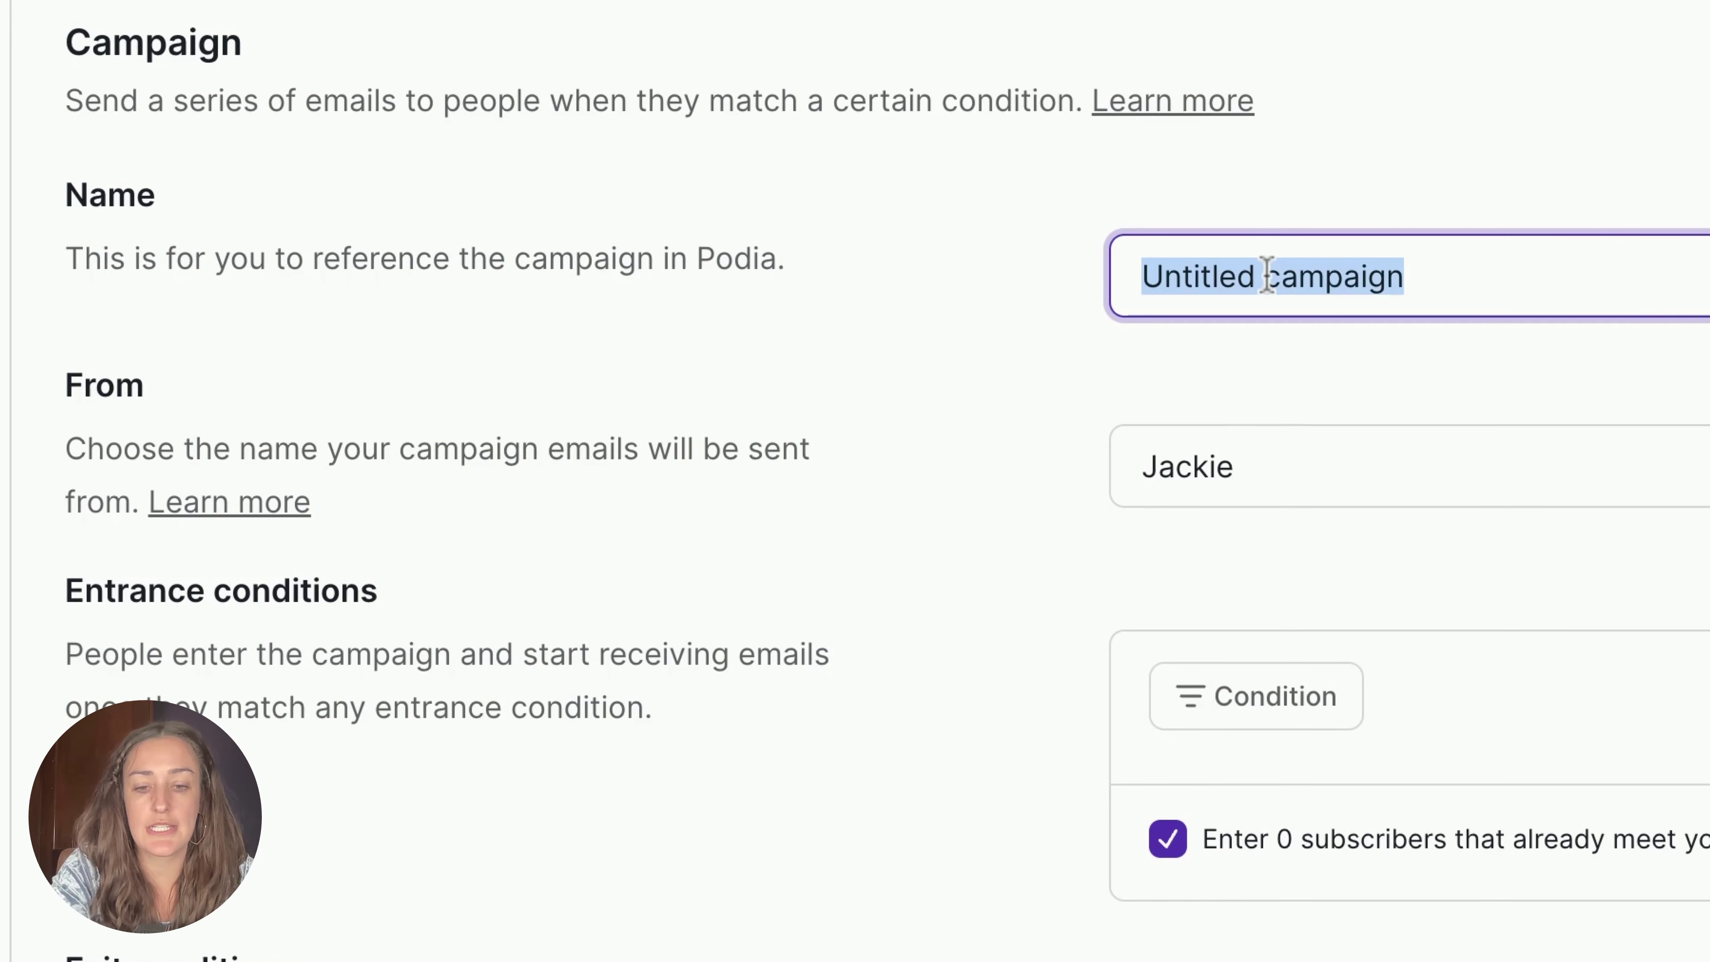
pyautogui.write('Compet')
pyautogui.press('BackSpace')
pyautogui.write('eting quiz ')
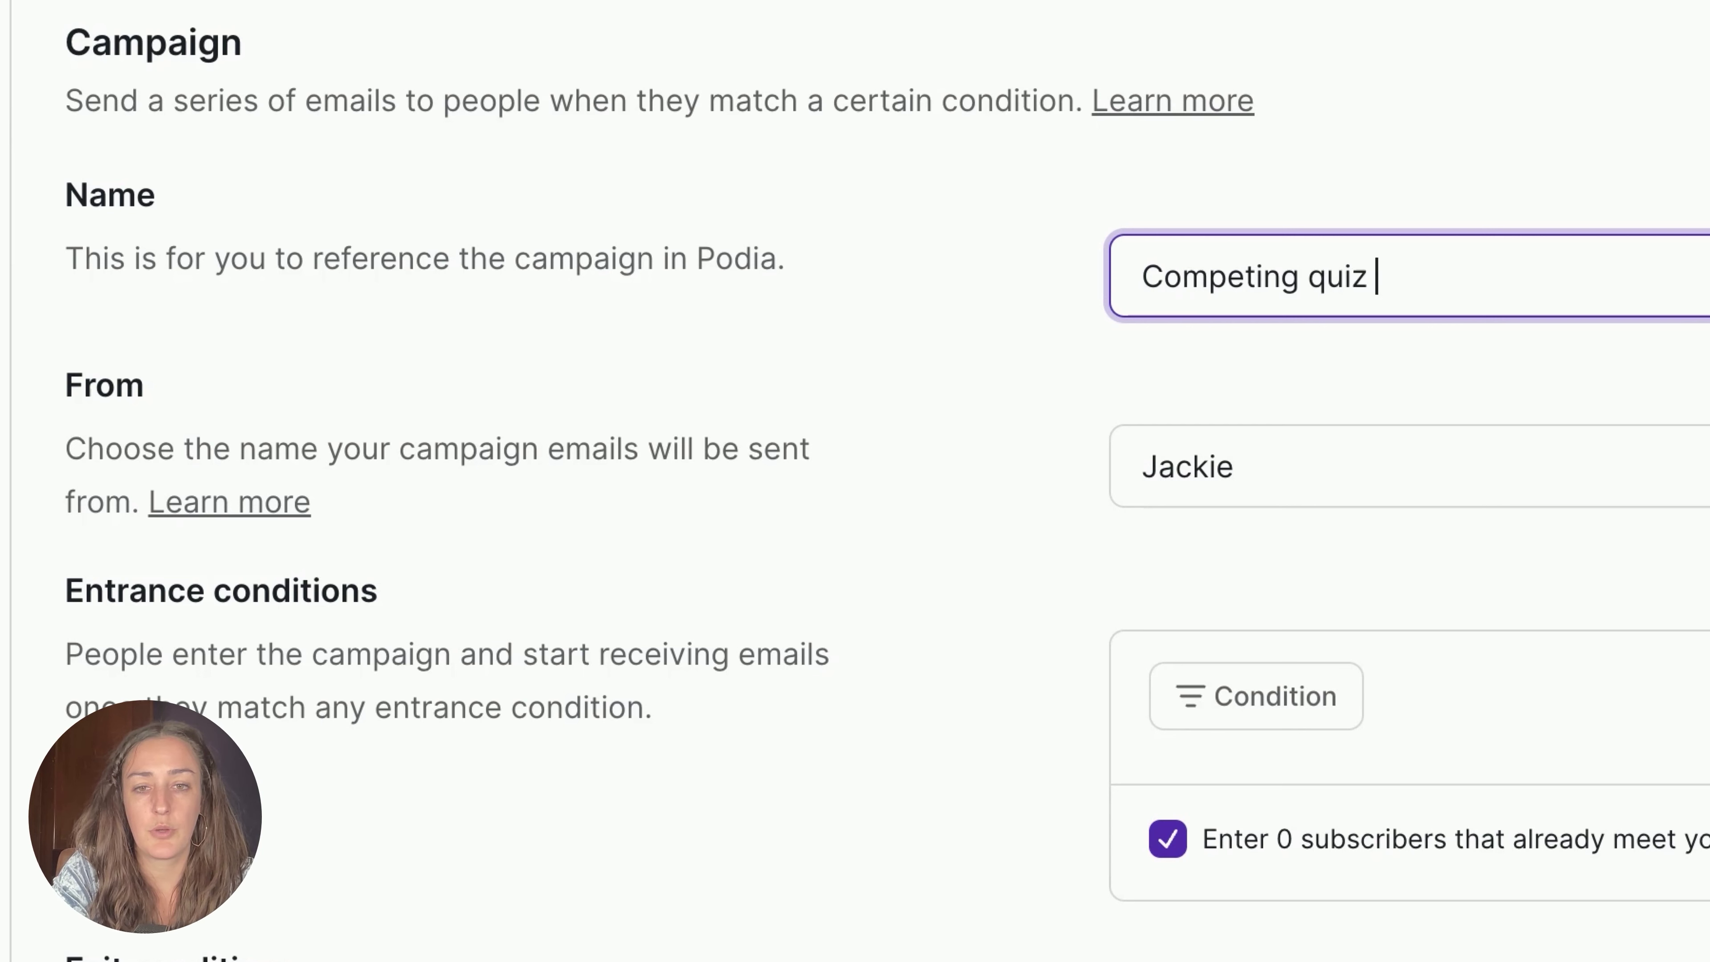
pyautogui.write('result')
# Add an entrance condition so people tagged with Competing enter the campaign
pyautogui.scroll(-4, 886, 333)
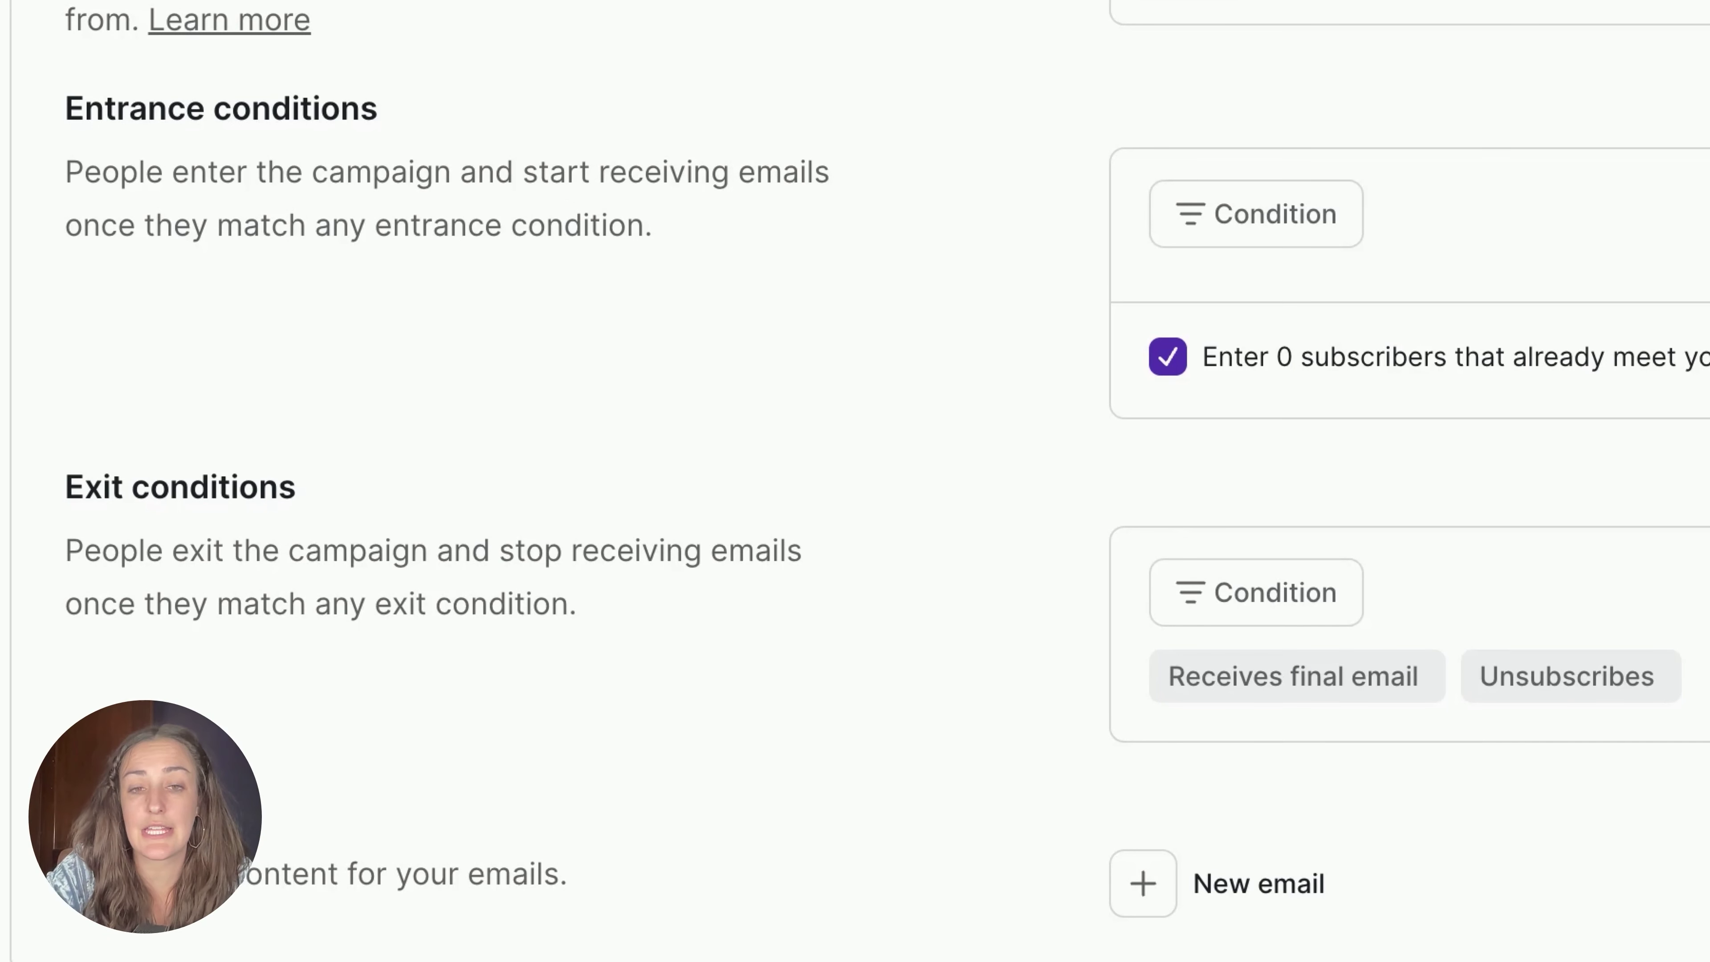
pyautogui.click(1300, 225)
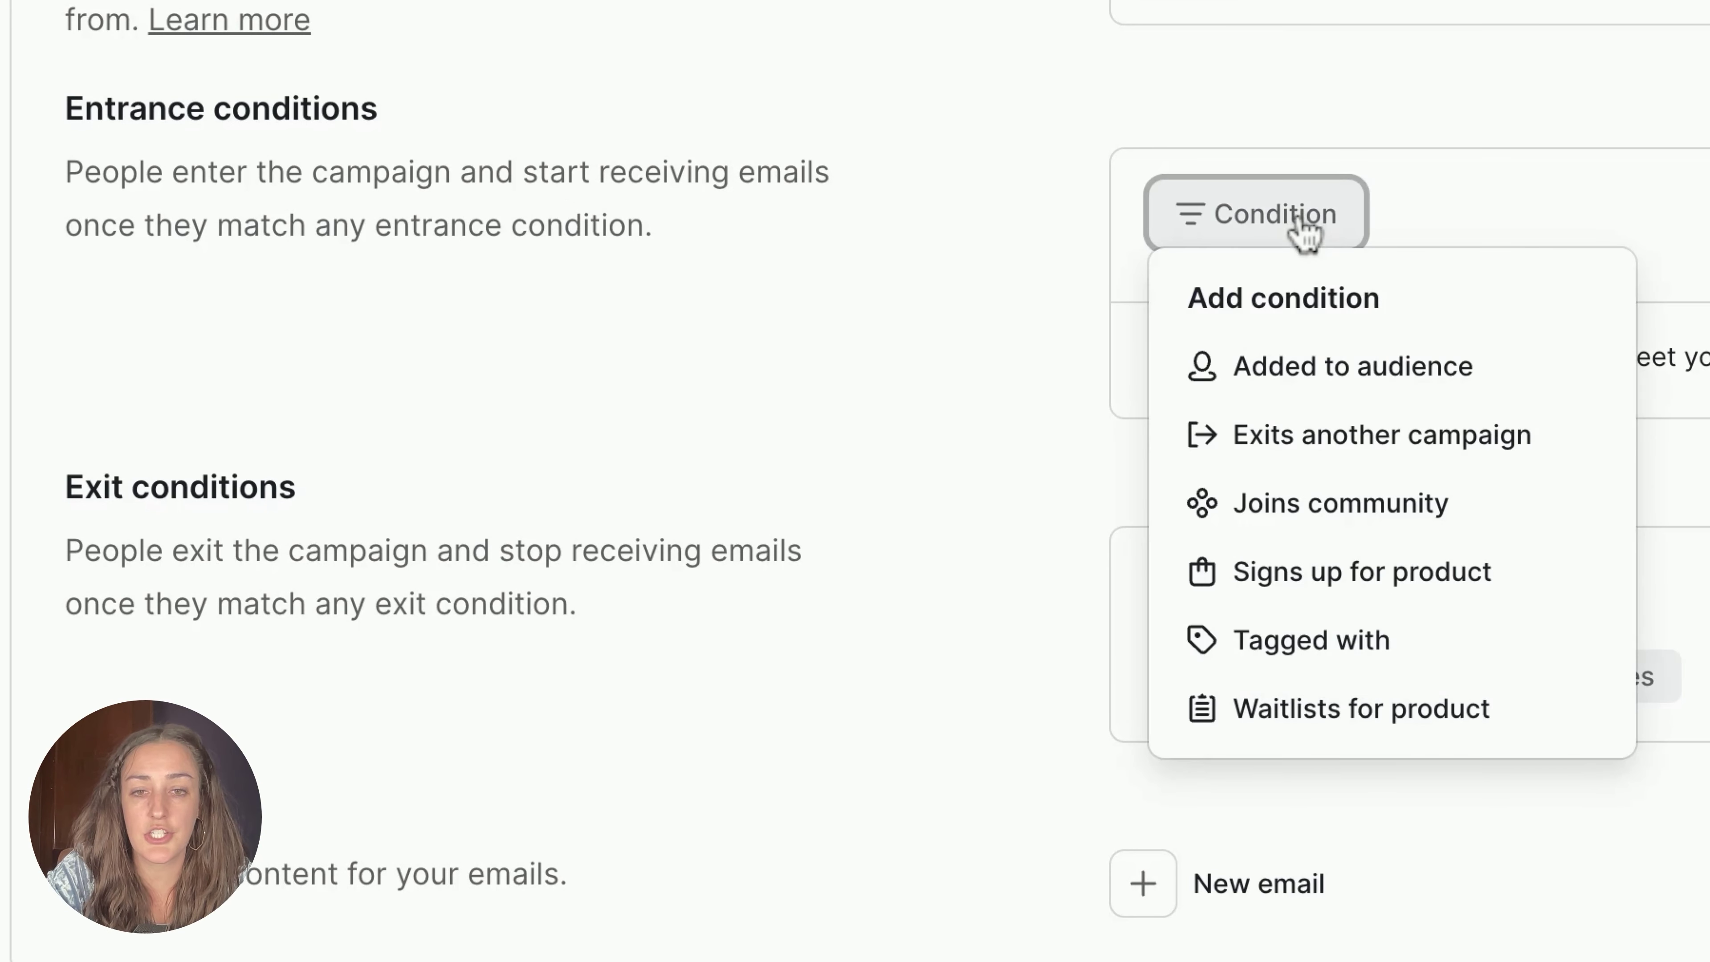
pyautogui.click(1329, 648)
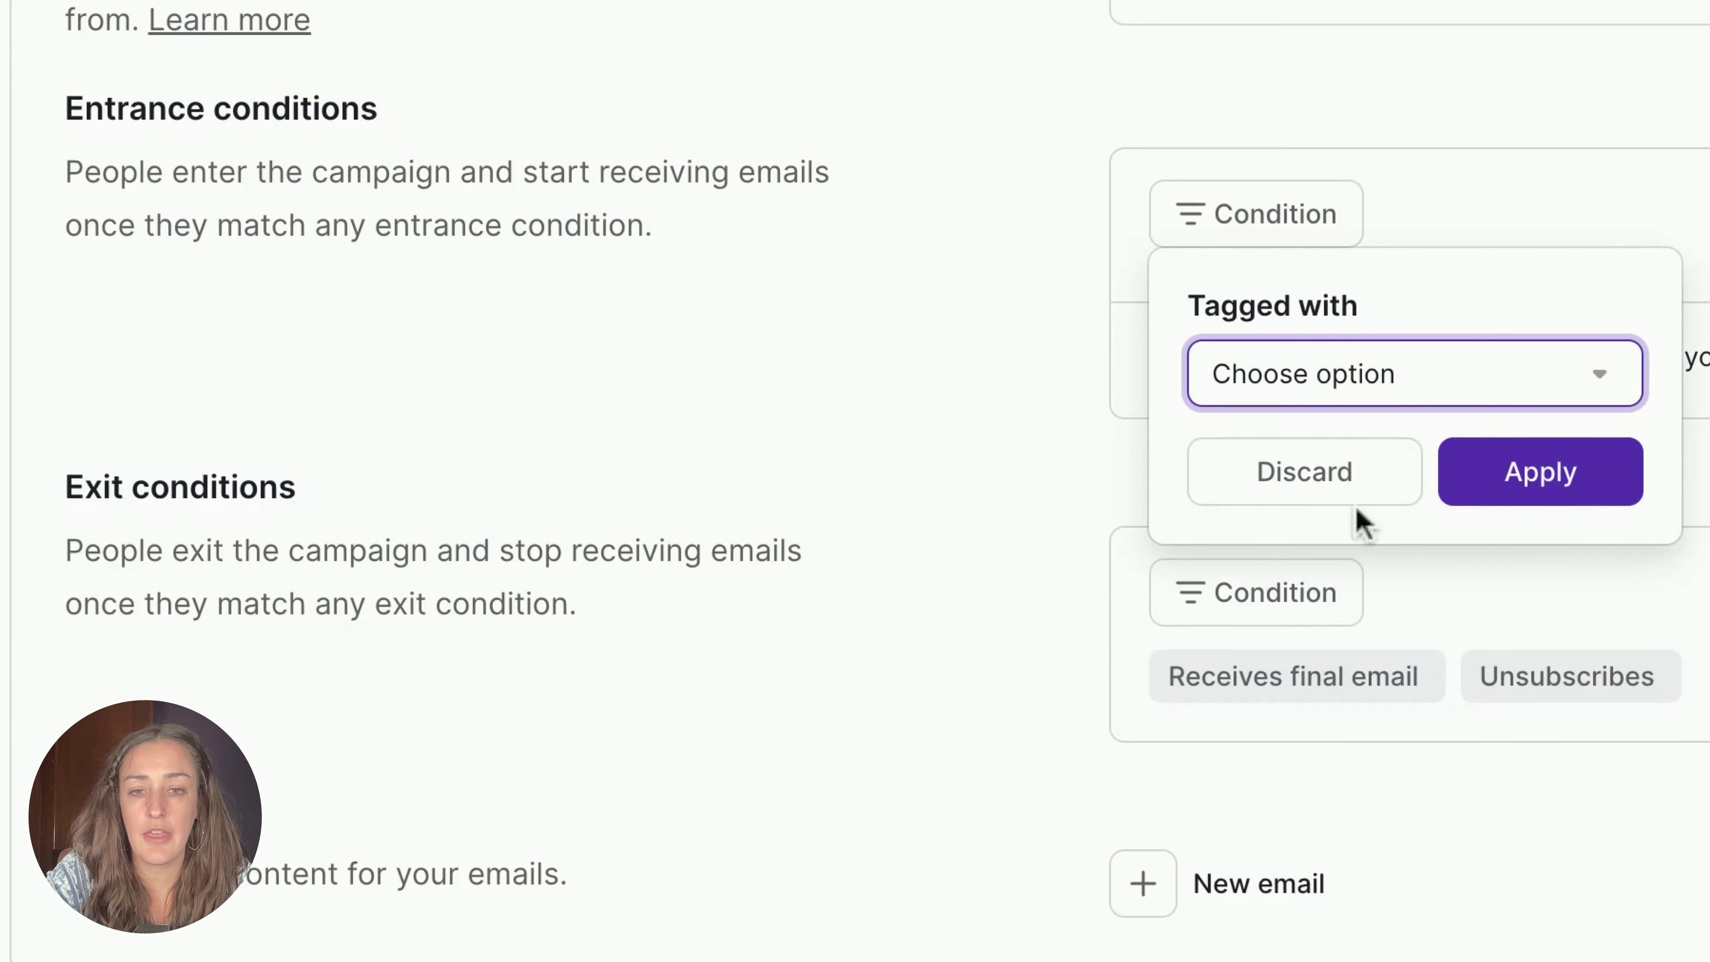
pyautogui.click(1381, 379)
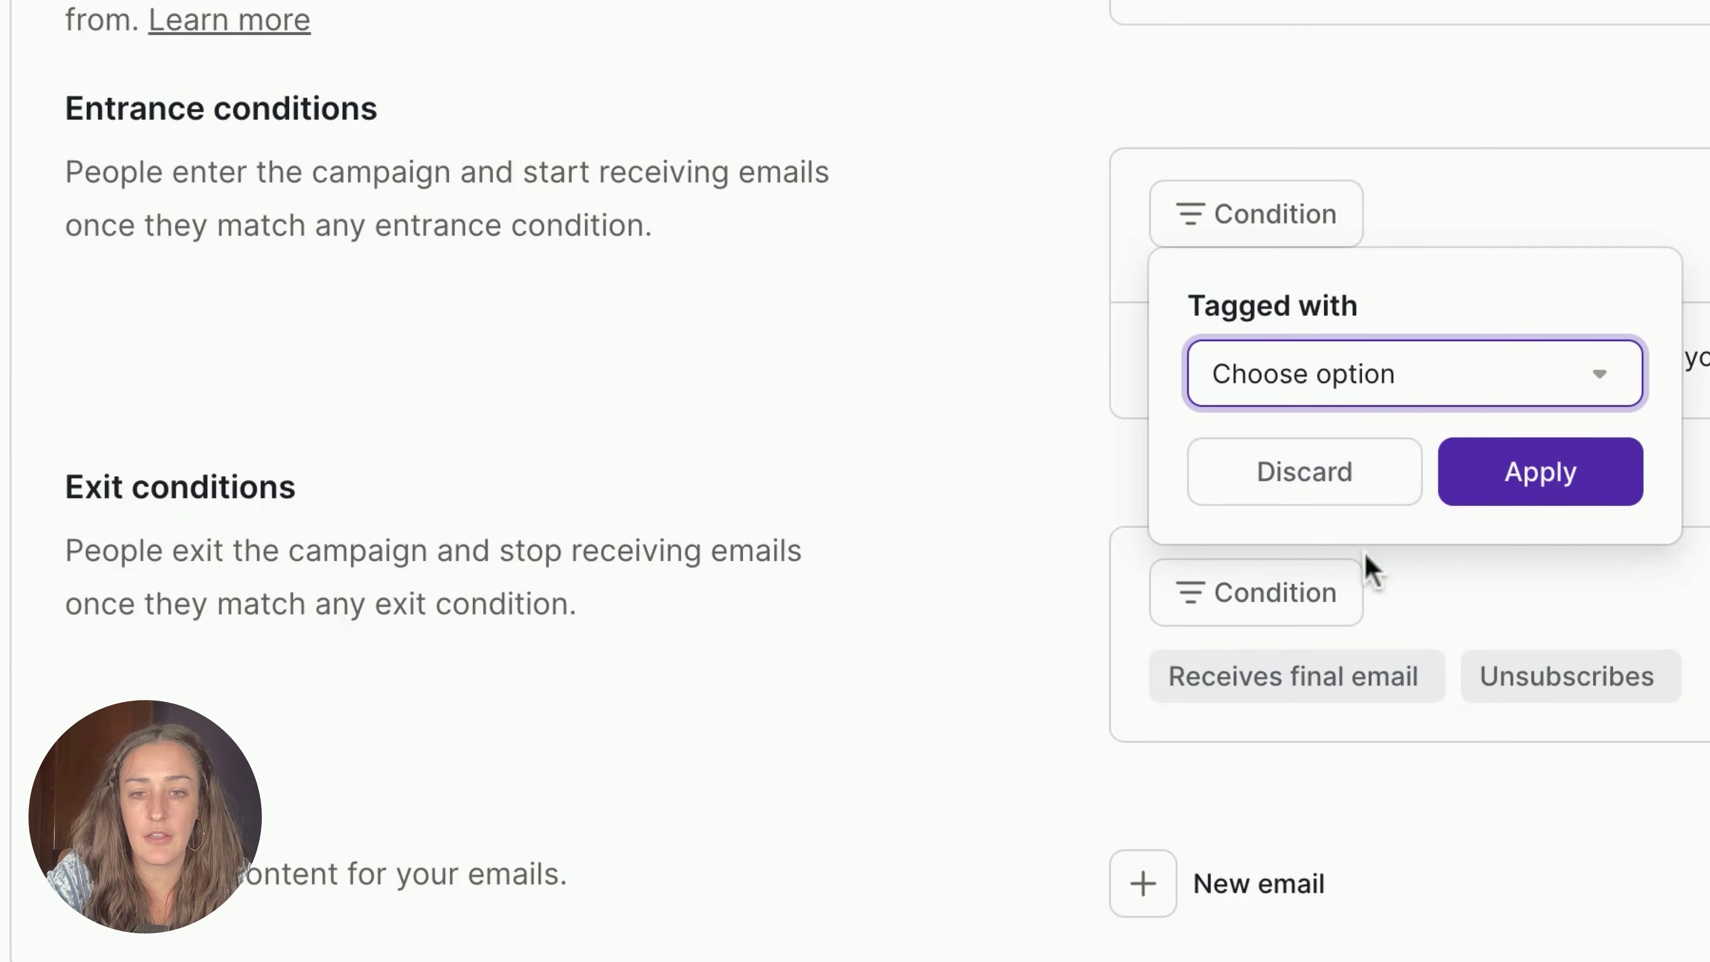
pyautogui.click(1373, 566)
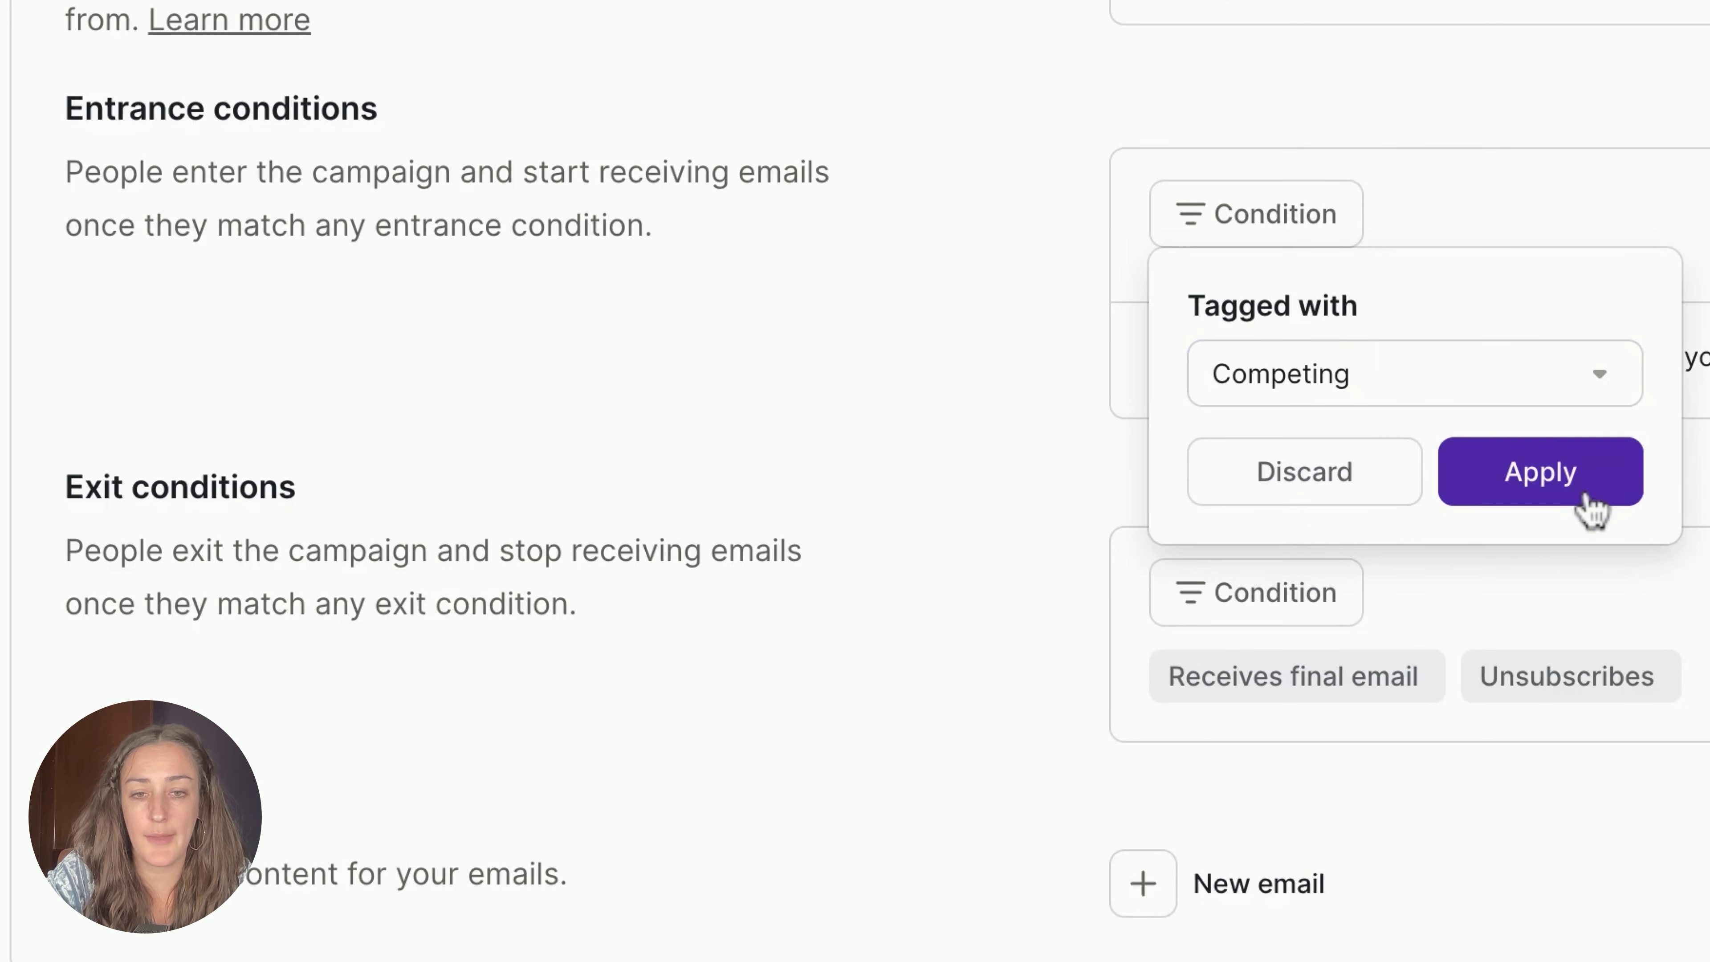
pyautogui.click(1480, 500)
pyautogui.scroll(-1, 1144, 512)
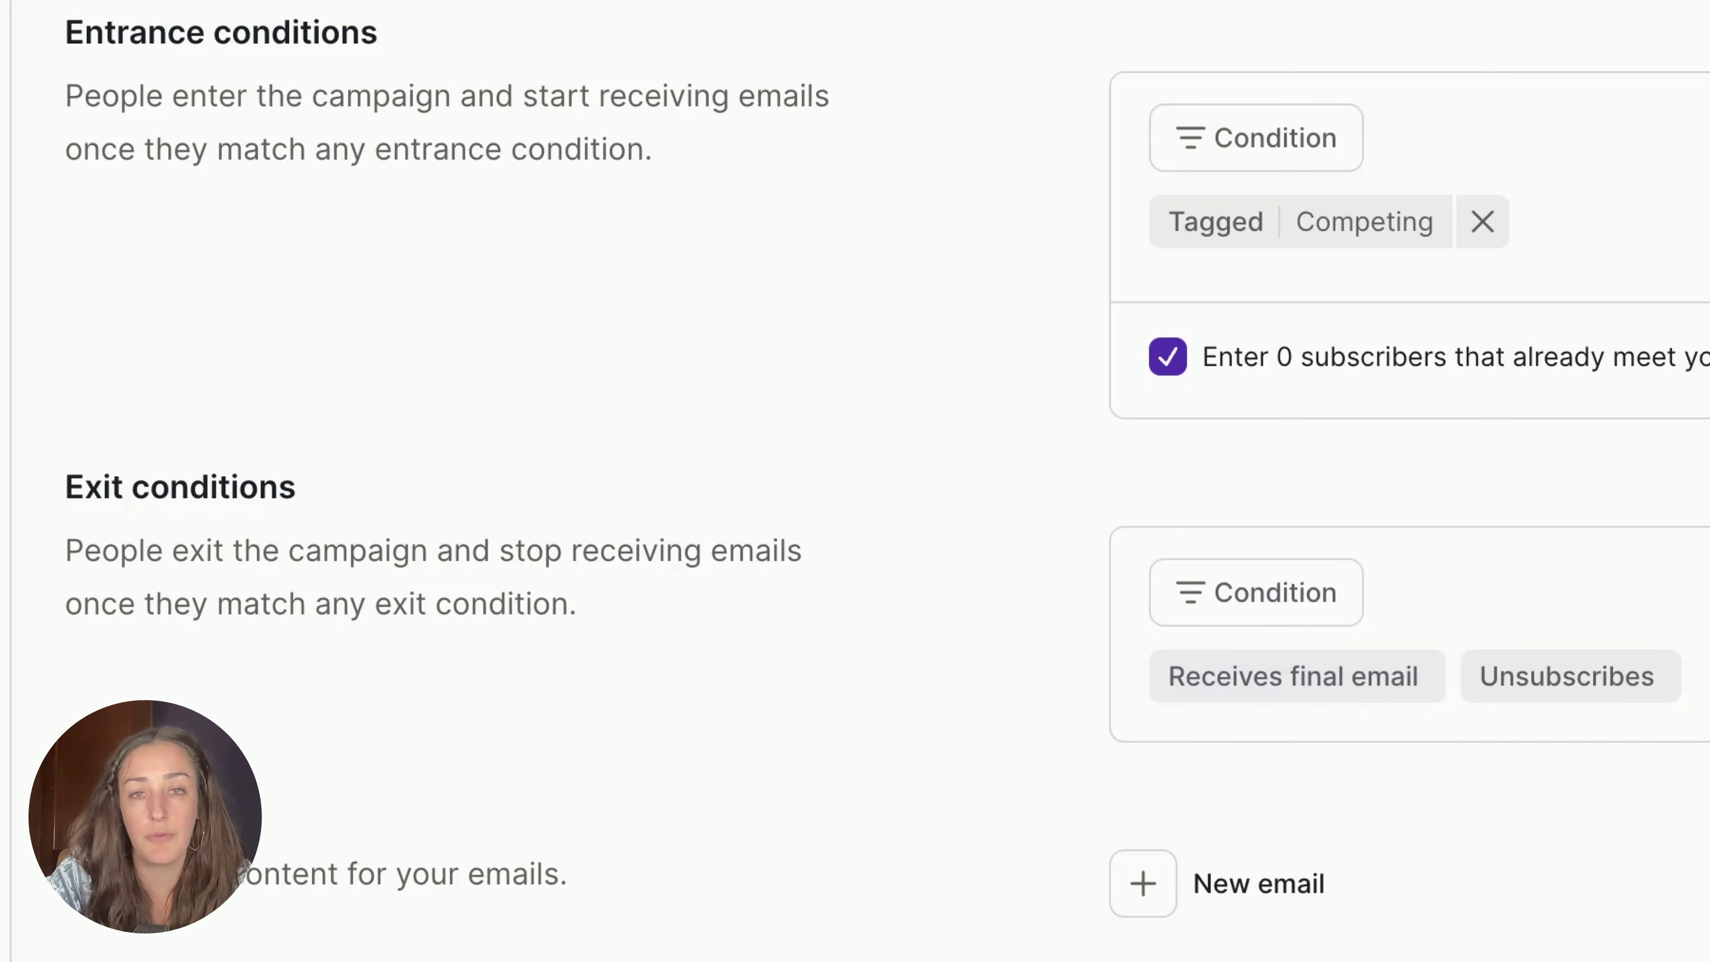
# Add a new email to the campaign with subject "Your quiz result is....🥁" and preview text "woah - that's unique!"
pyautogui.moveTo(1278, 699)
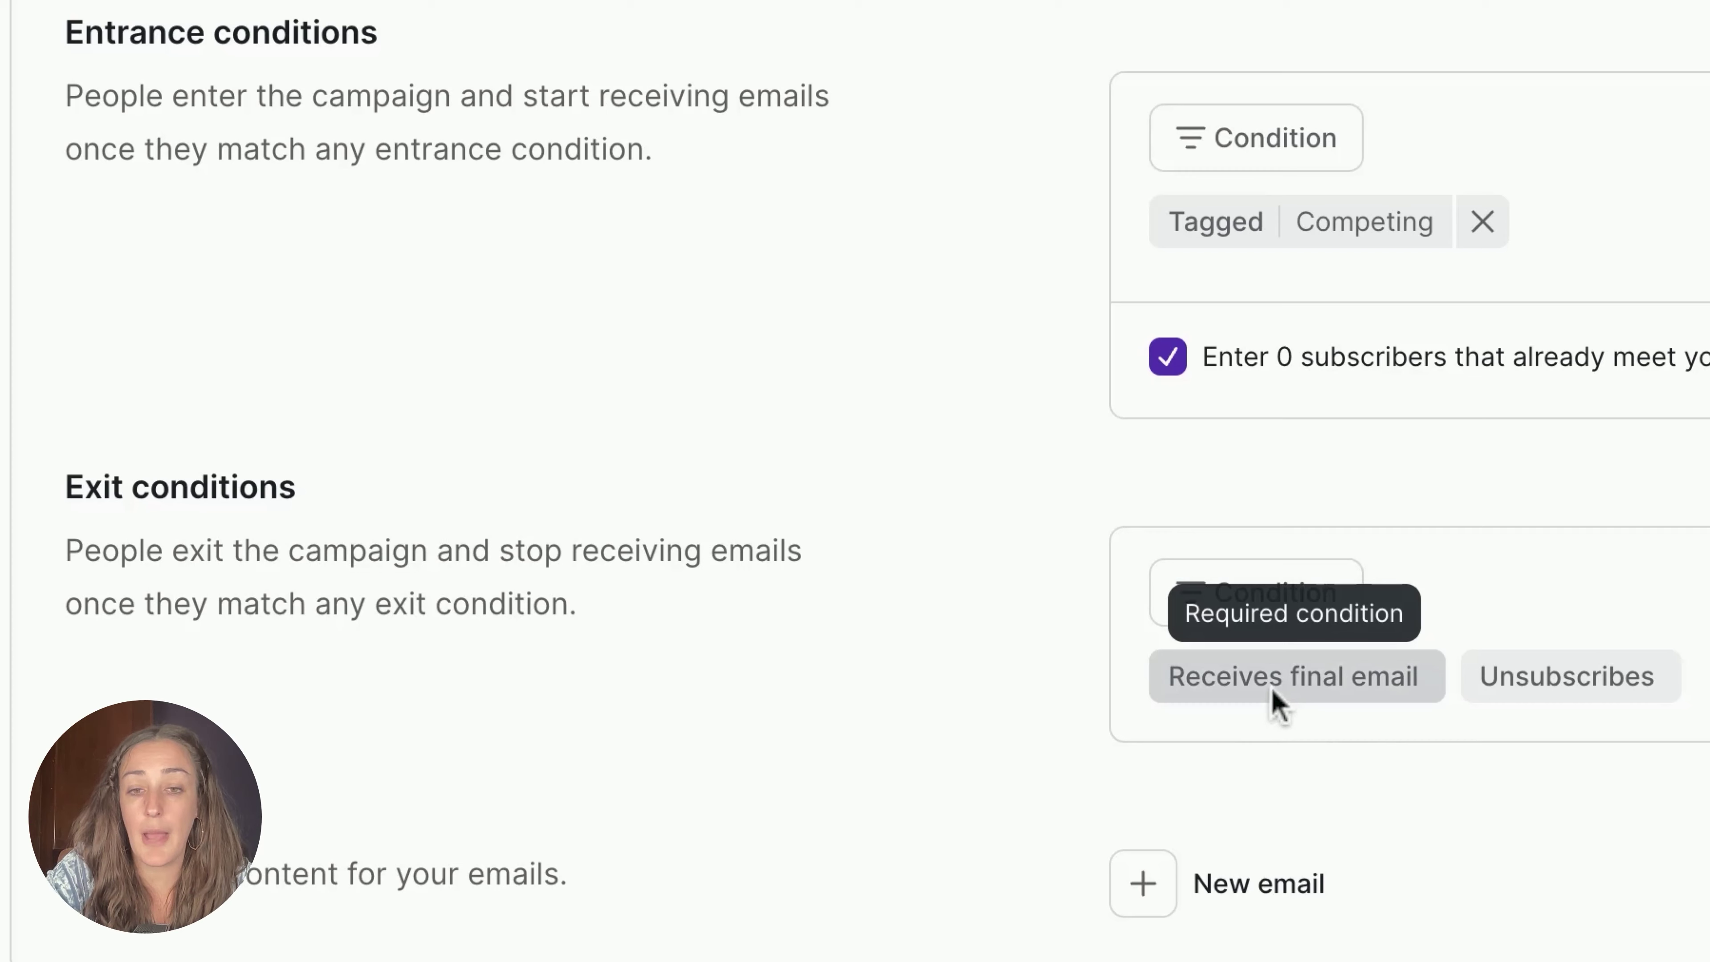
pyautogui.click(1136, 904)
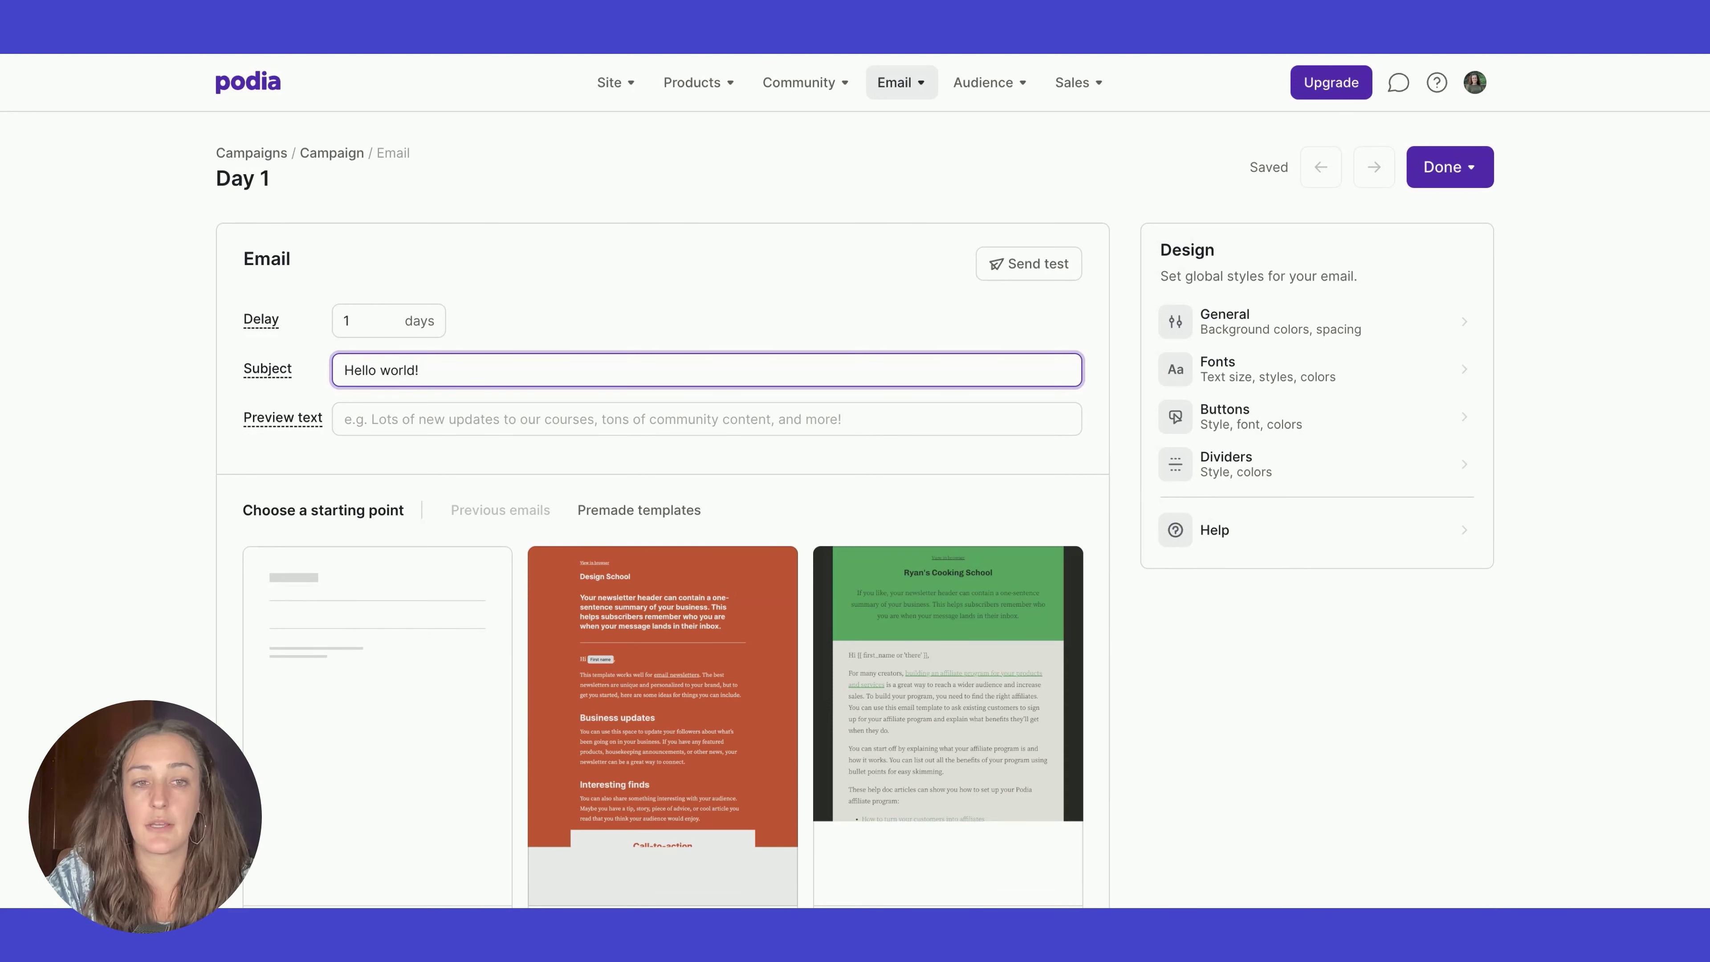
pyautogui.tripleClick(443, 369)
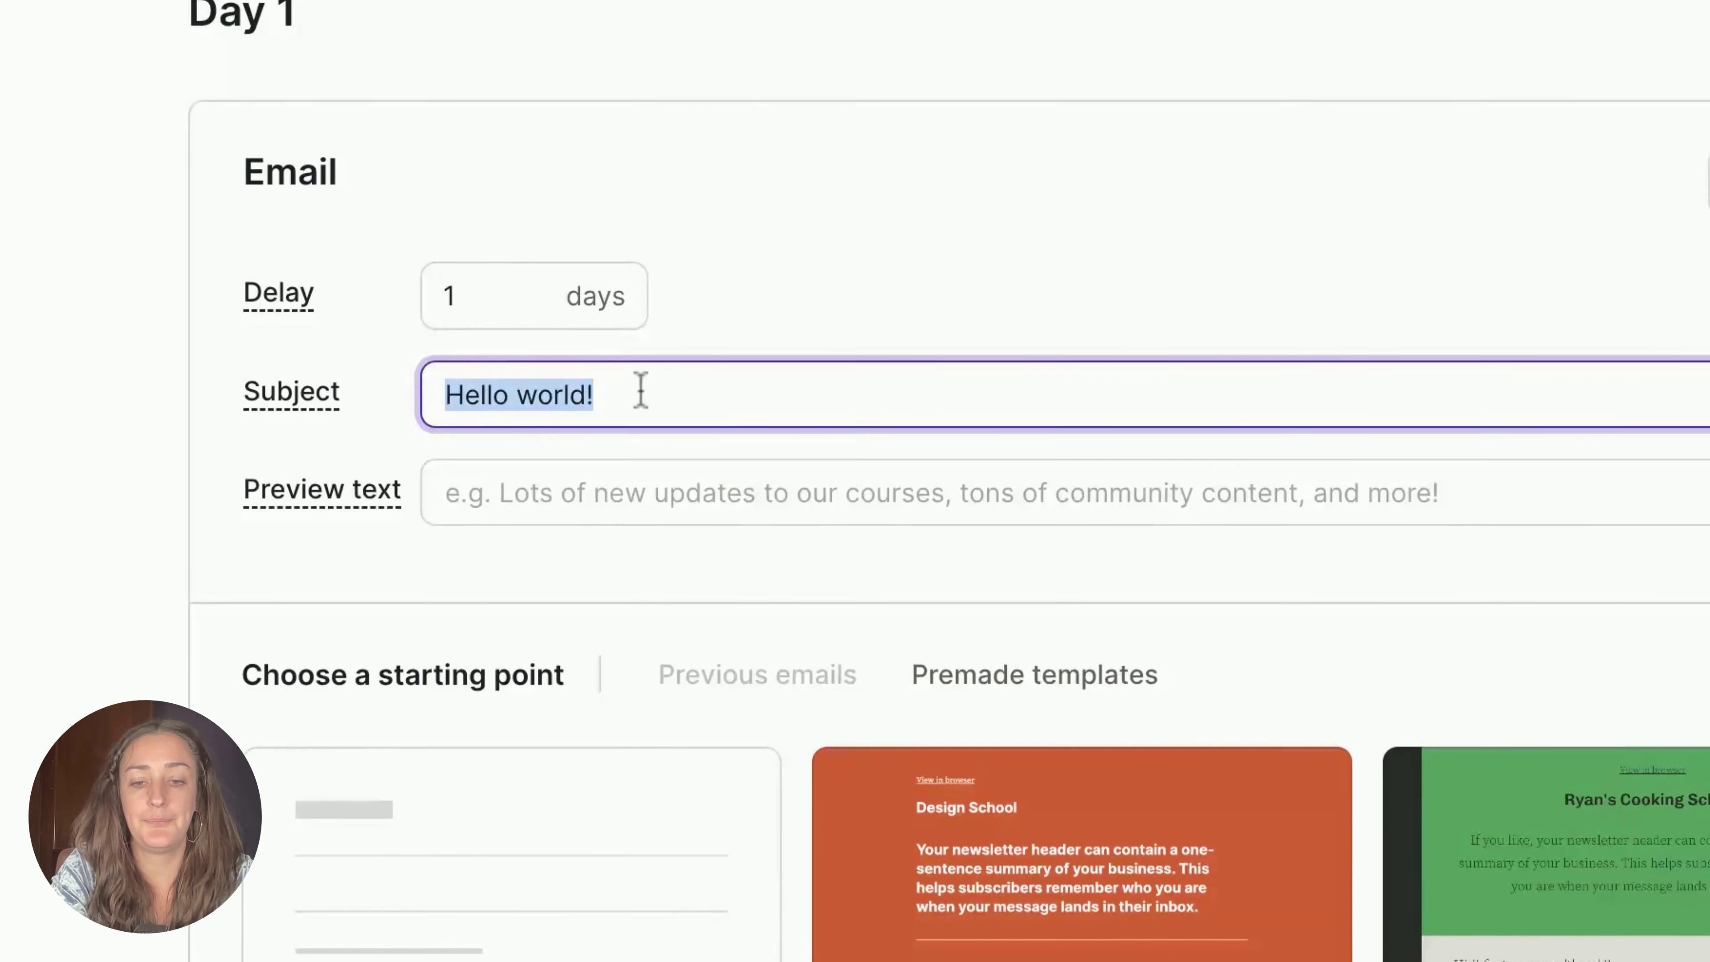
pyautogui.write('Your quiz result is....🥁')
pyautogui.click(779, 484)
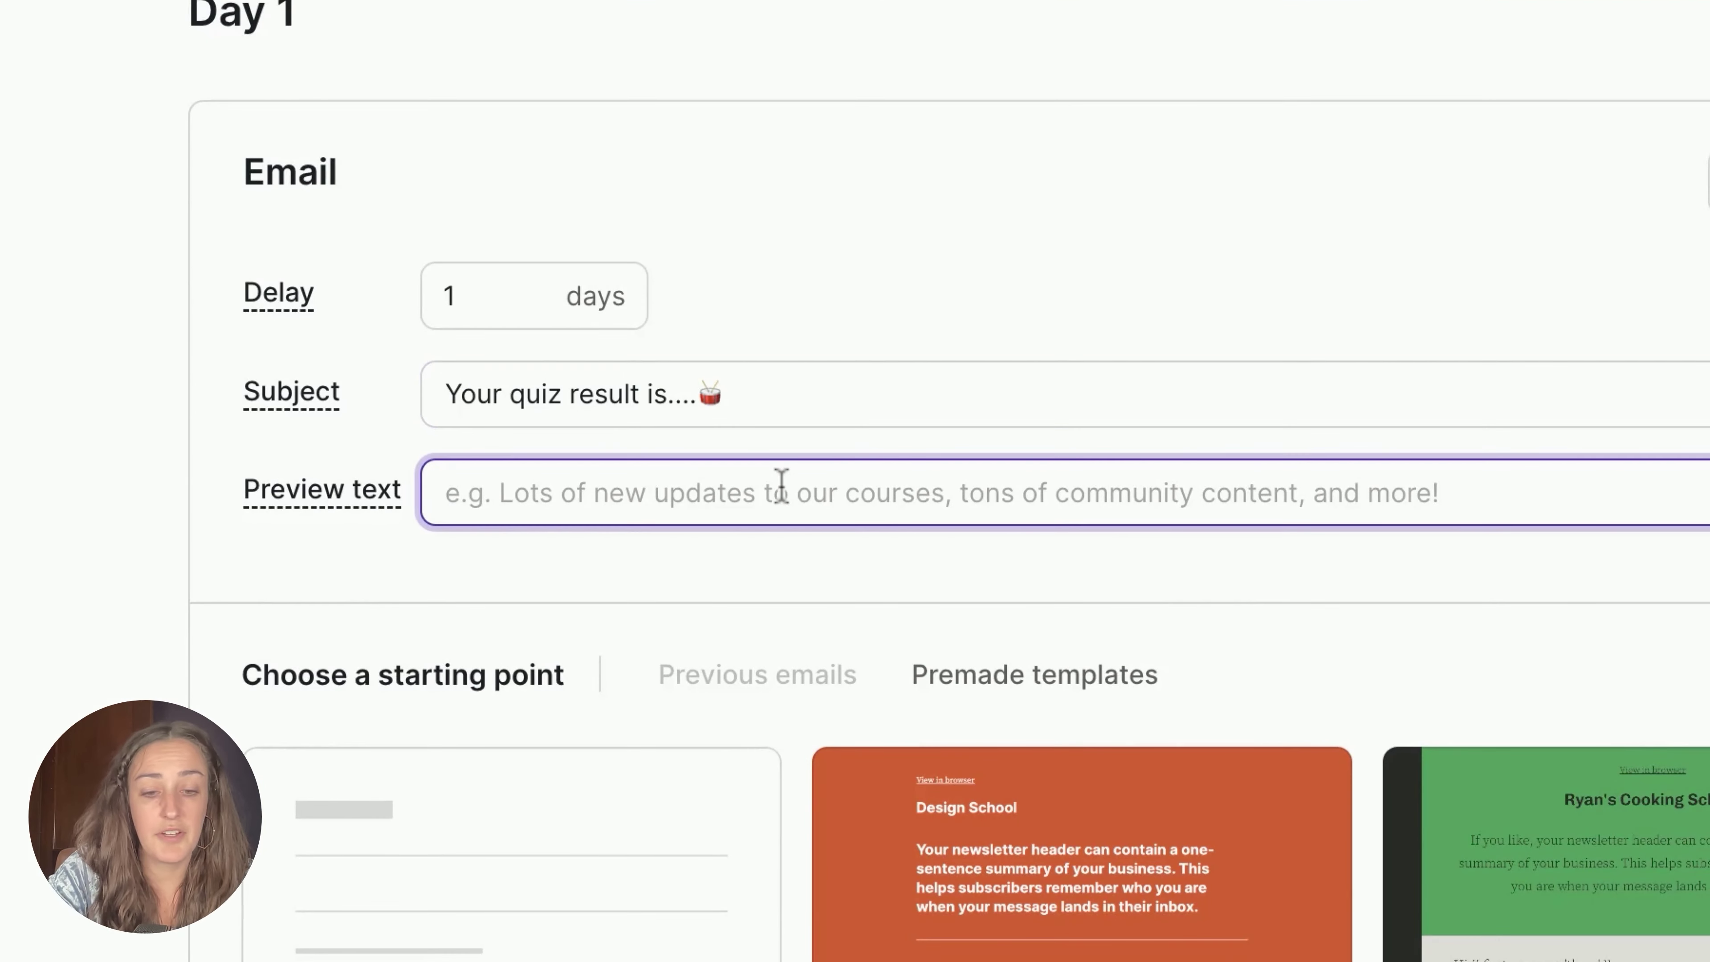
pyautogui.write("woah - that's unique!")
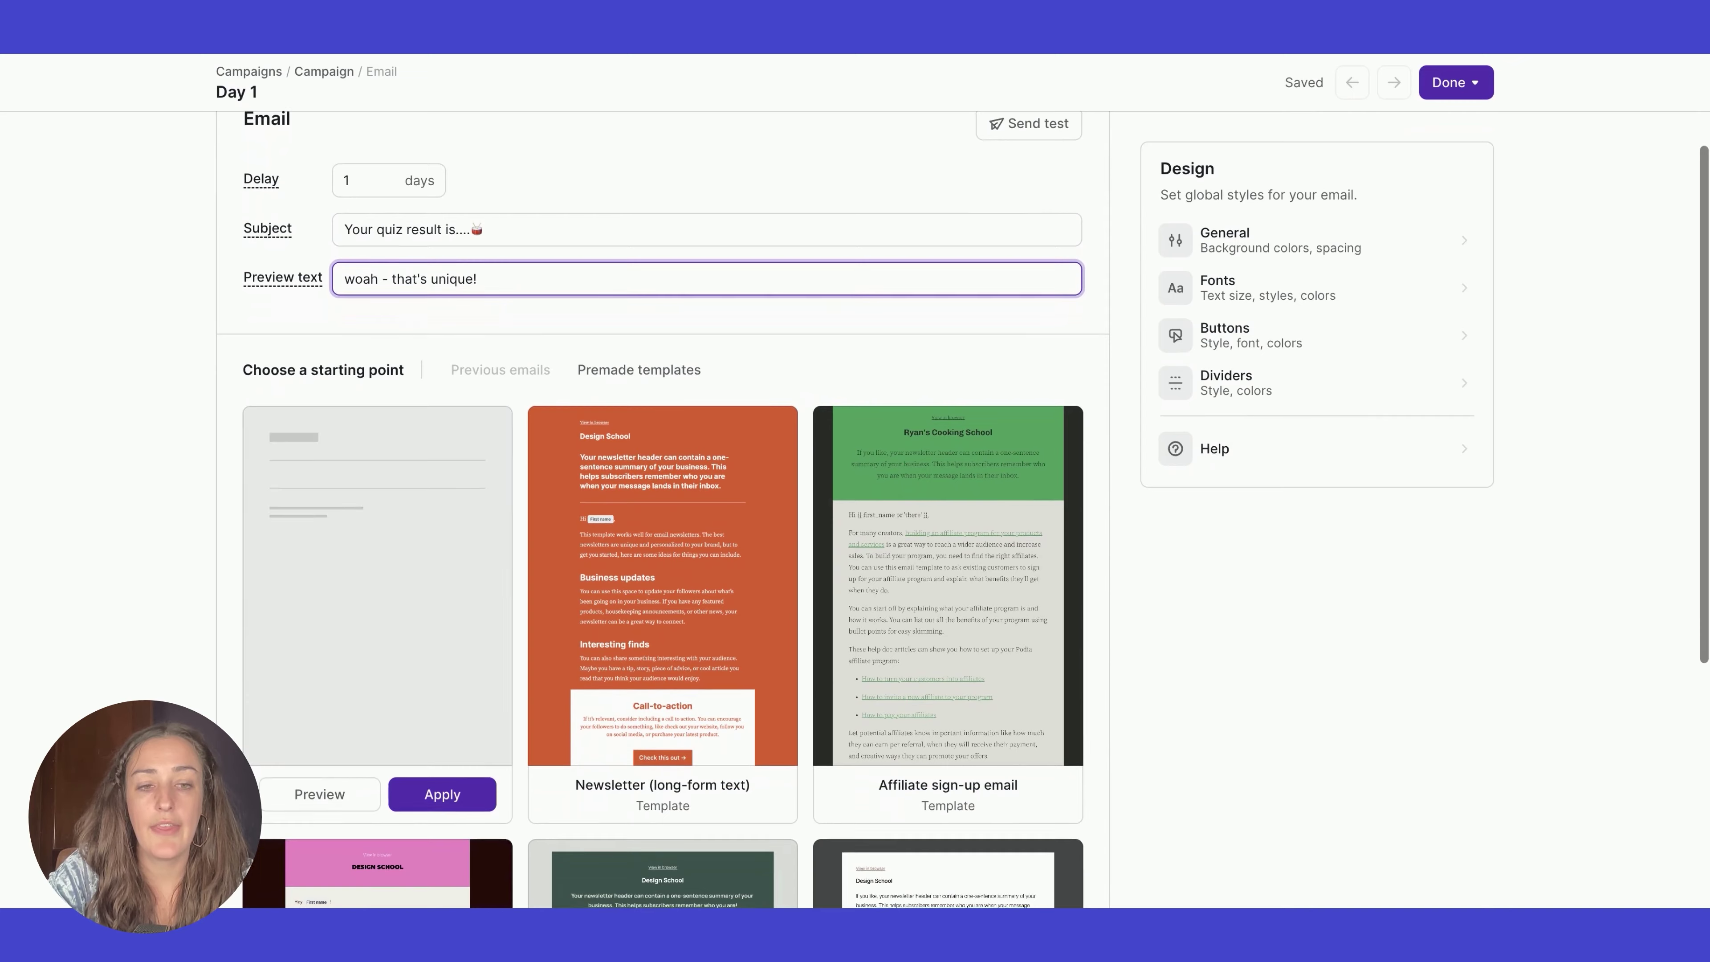
# Apply the Newsletter (long-form text) template to the email and review the body text down to the closing message
pyautogui.scroll(-3, 377, 539)
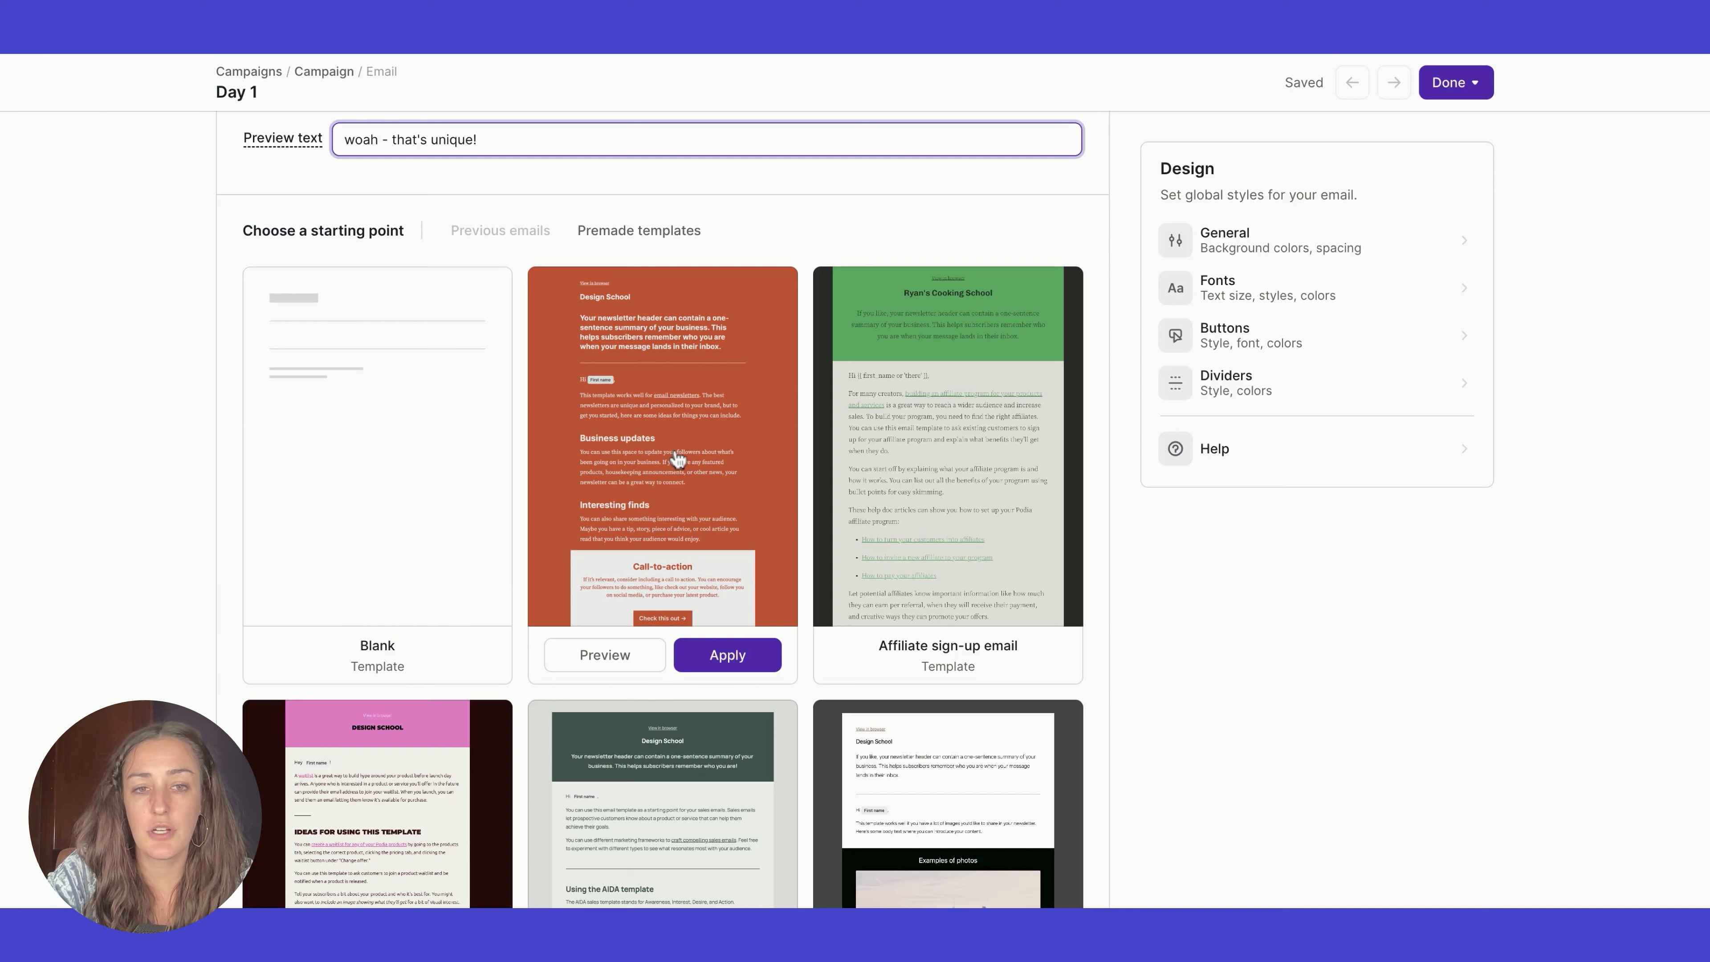
pyautogui.click(727, 655)
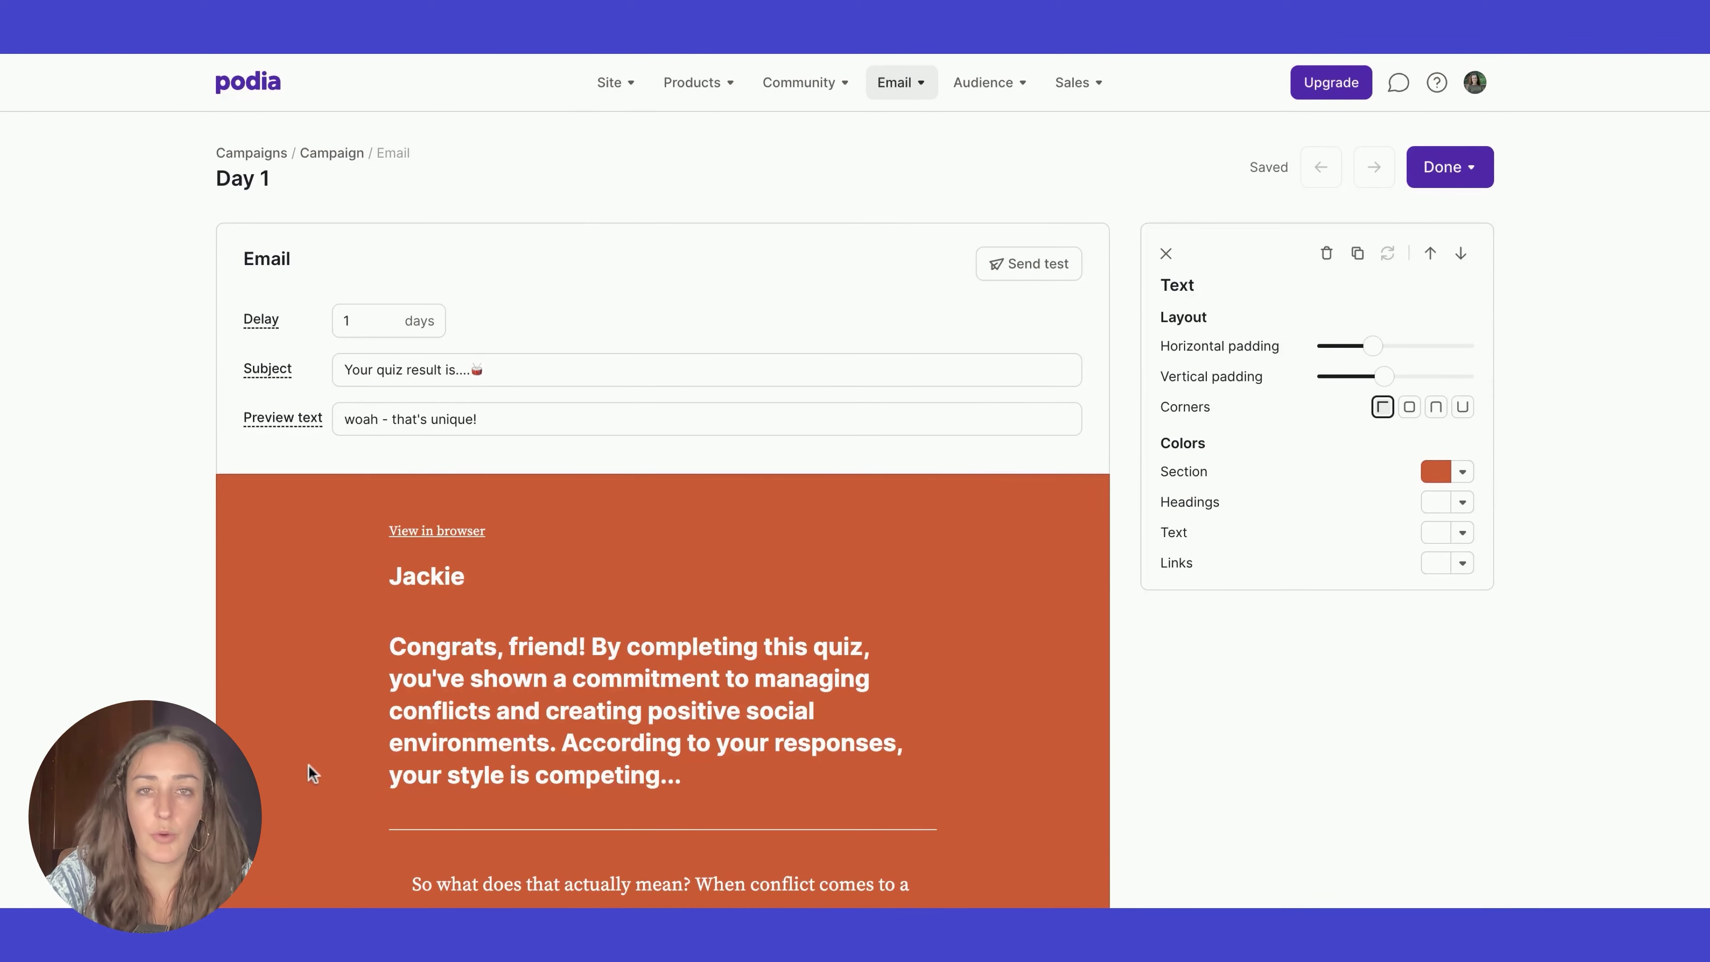
pyautogui.scroll(-2, 663, 606)
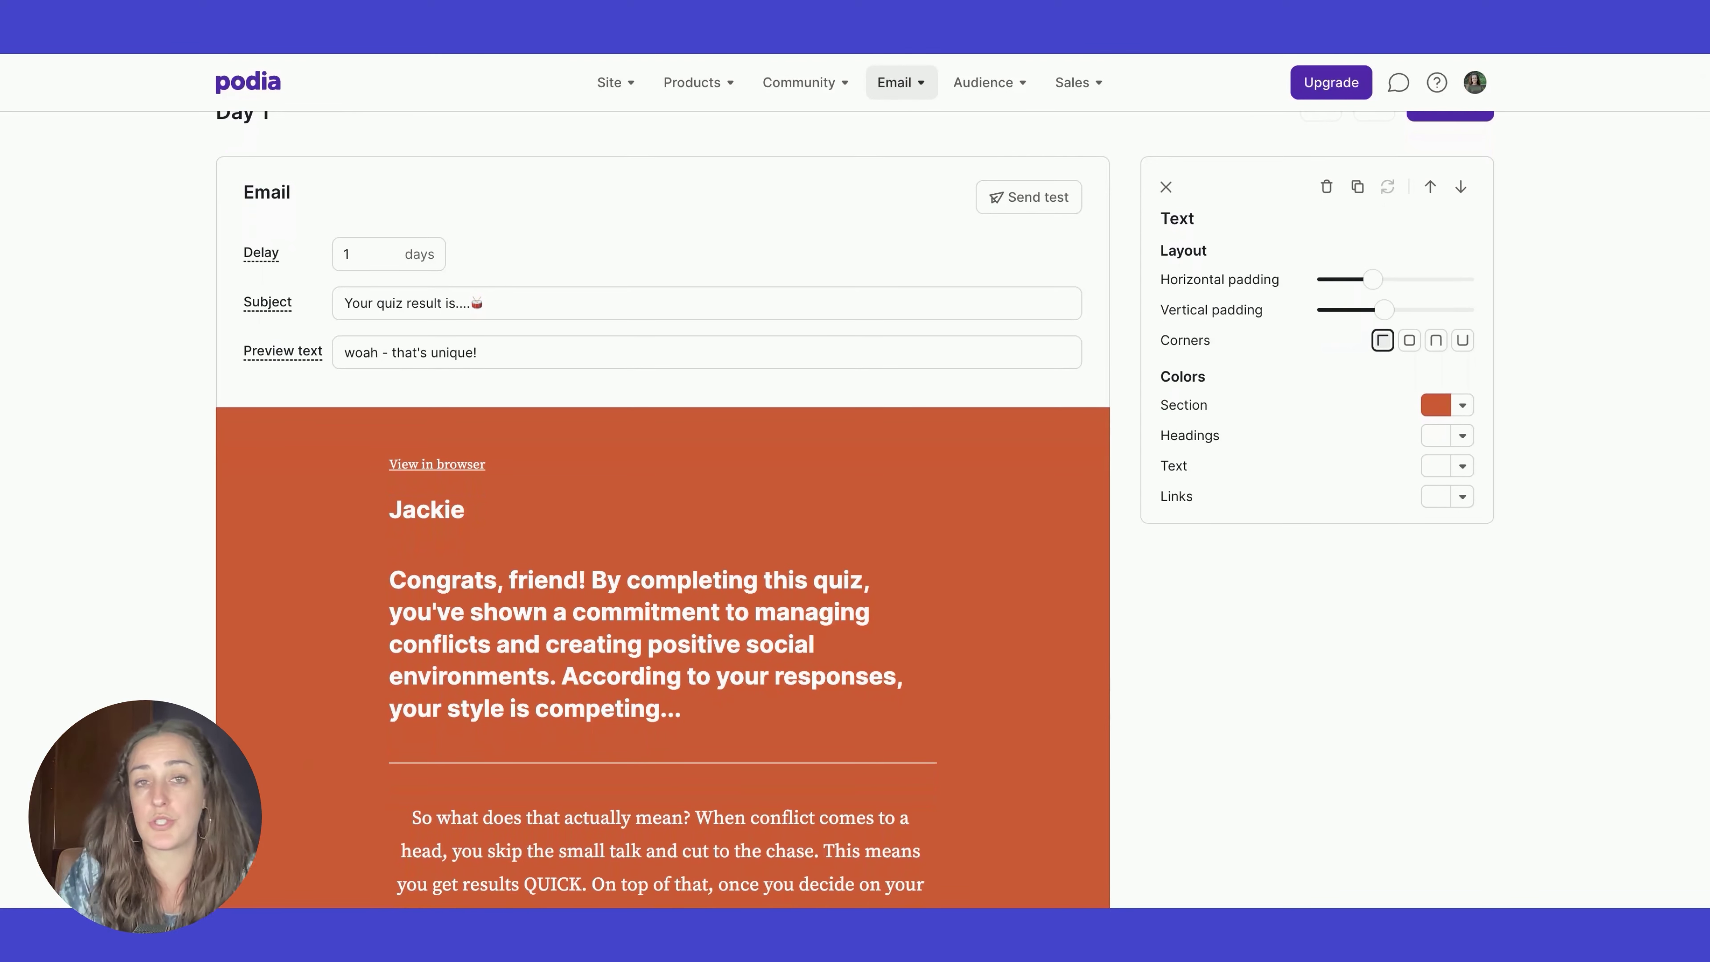
pyautogui.scroll(-10, 663, 512)
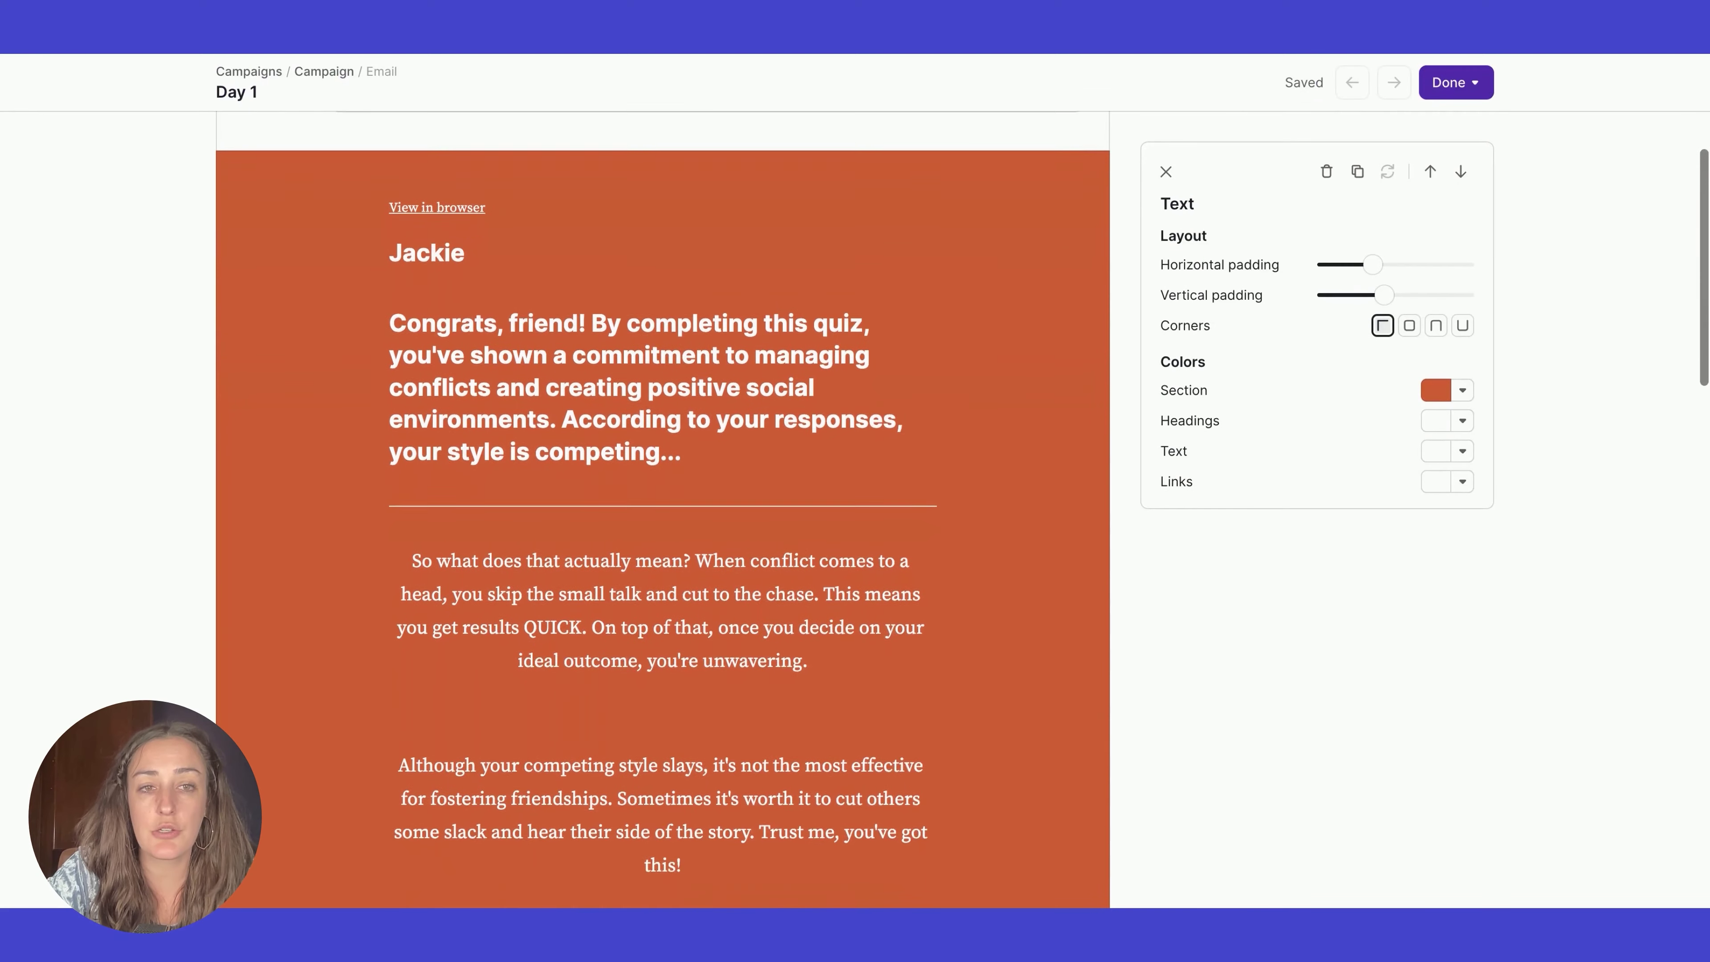
pyautogui.scroll(-18, 663, 512)
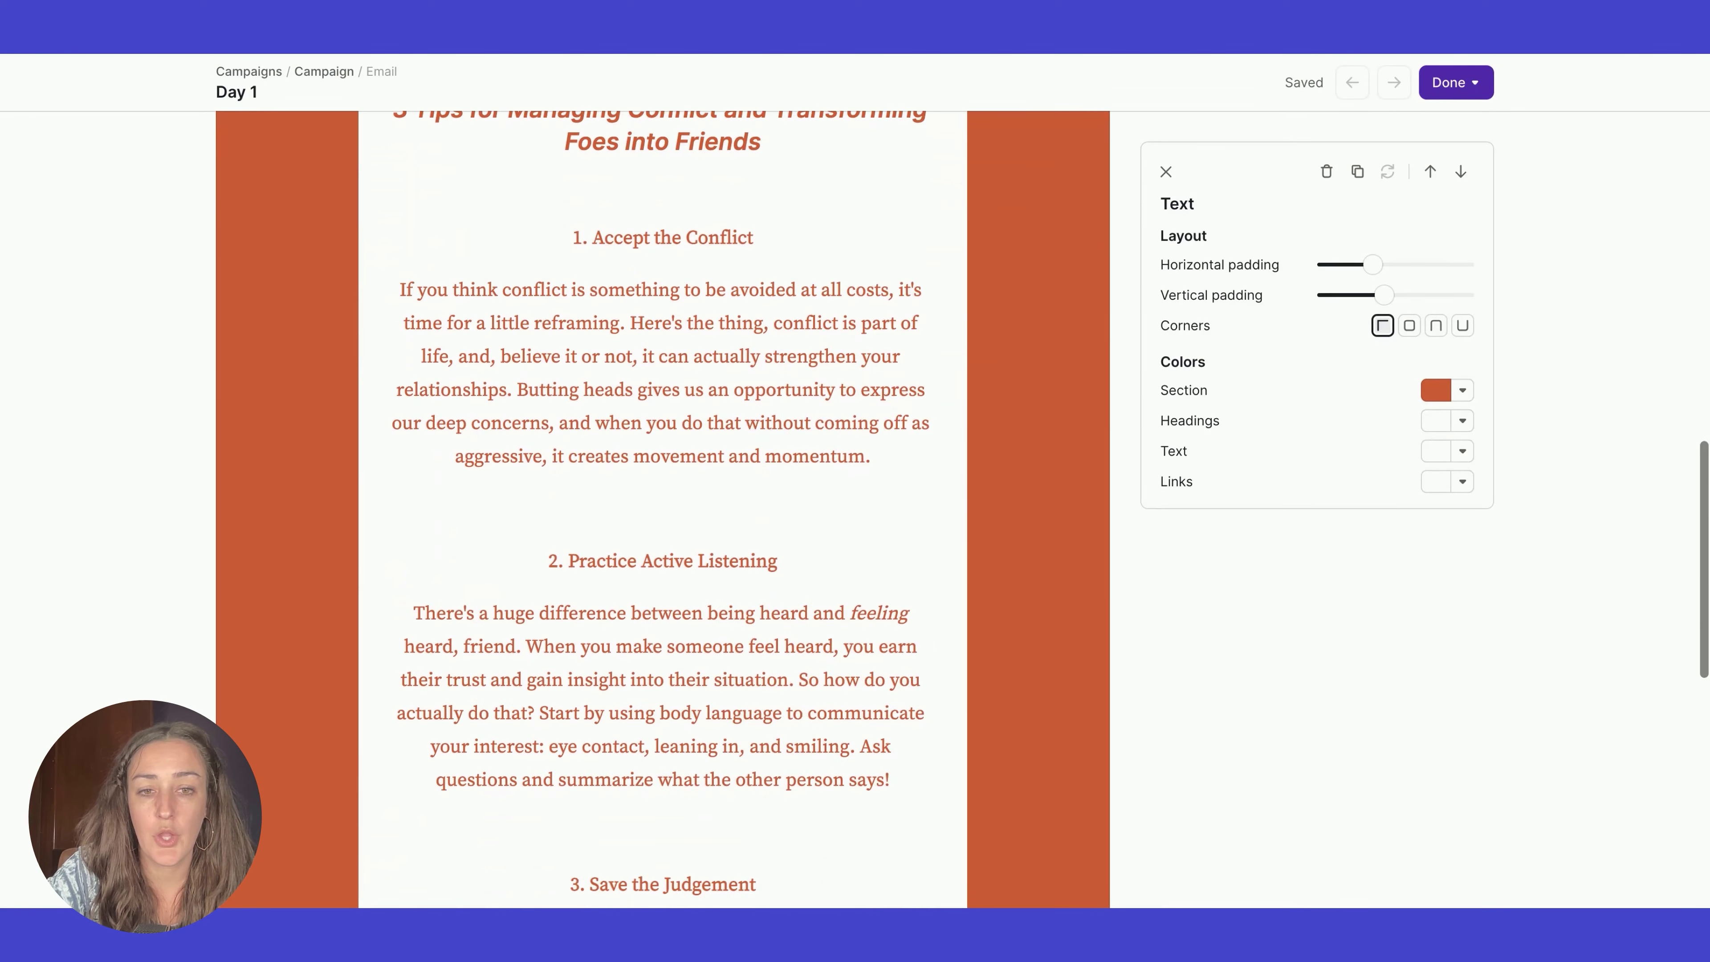
pyautogui.scroll(-7, 663, 512)
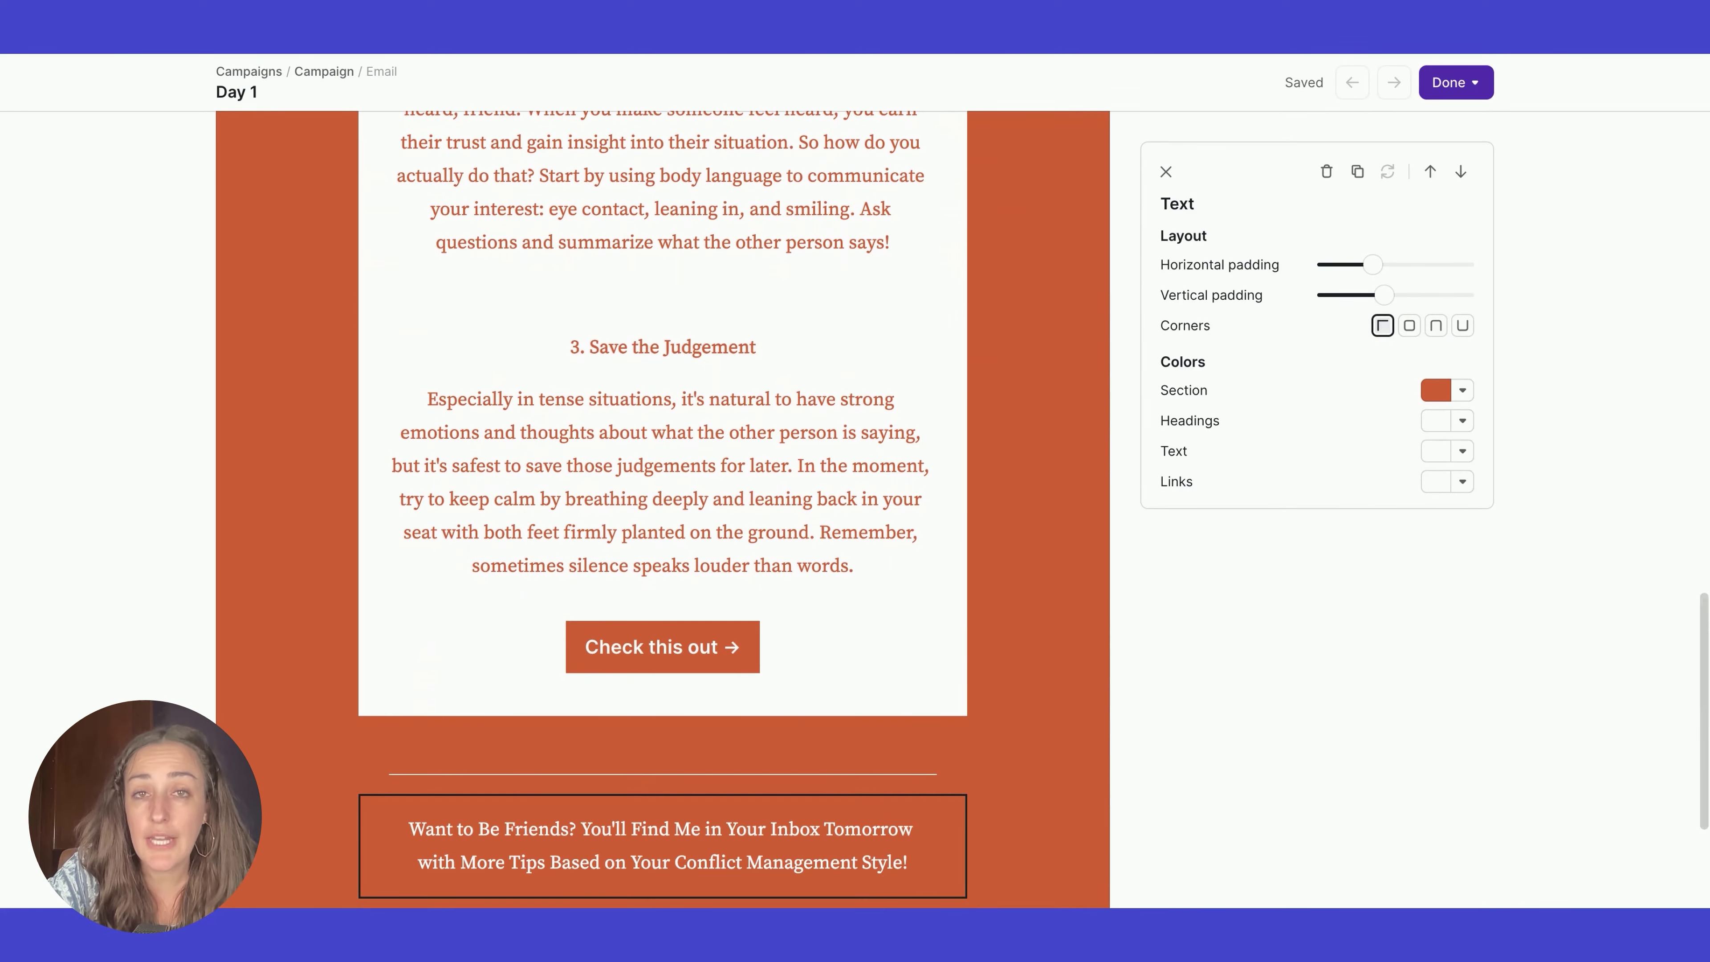
# Leave the email to finish later and run the Competing quiz result campaign
pyautogui.click(1461, 84)
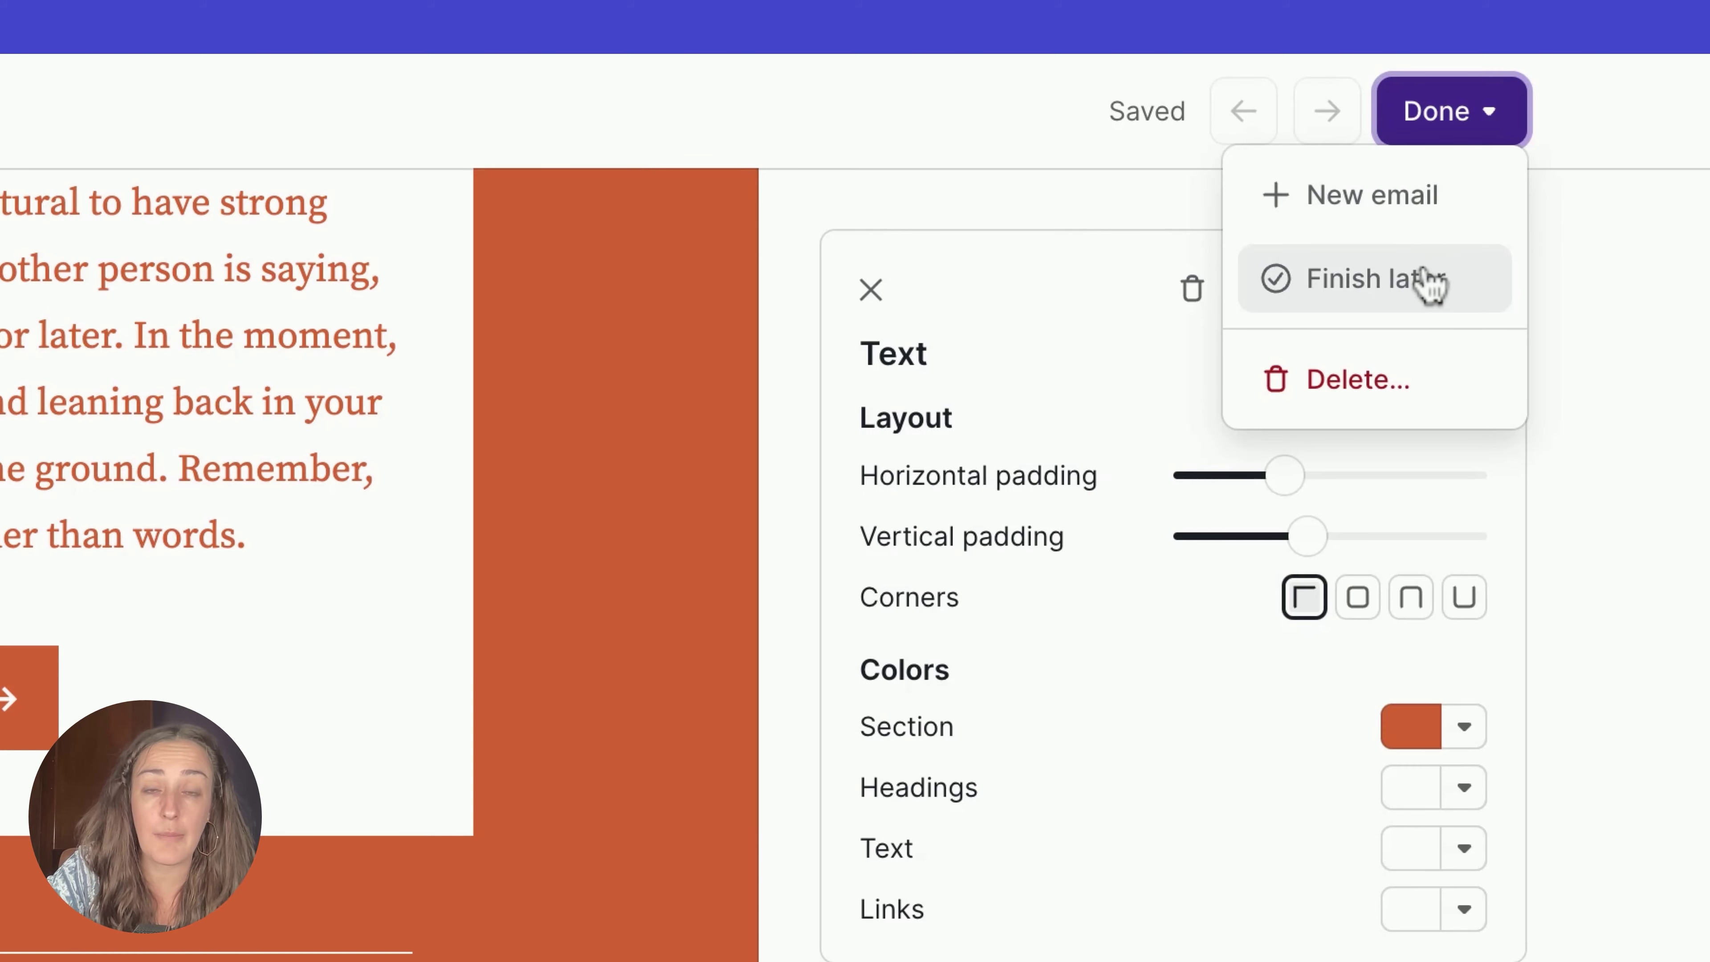
pyautogui.click(1399, 286)
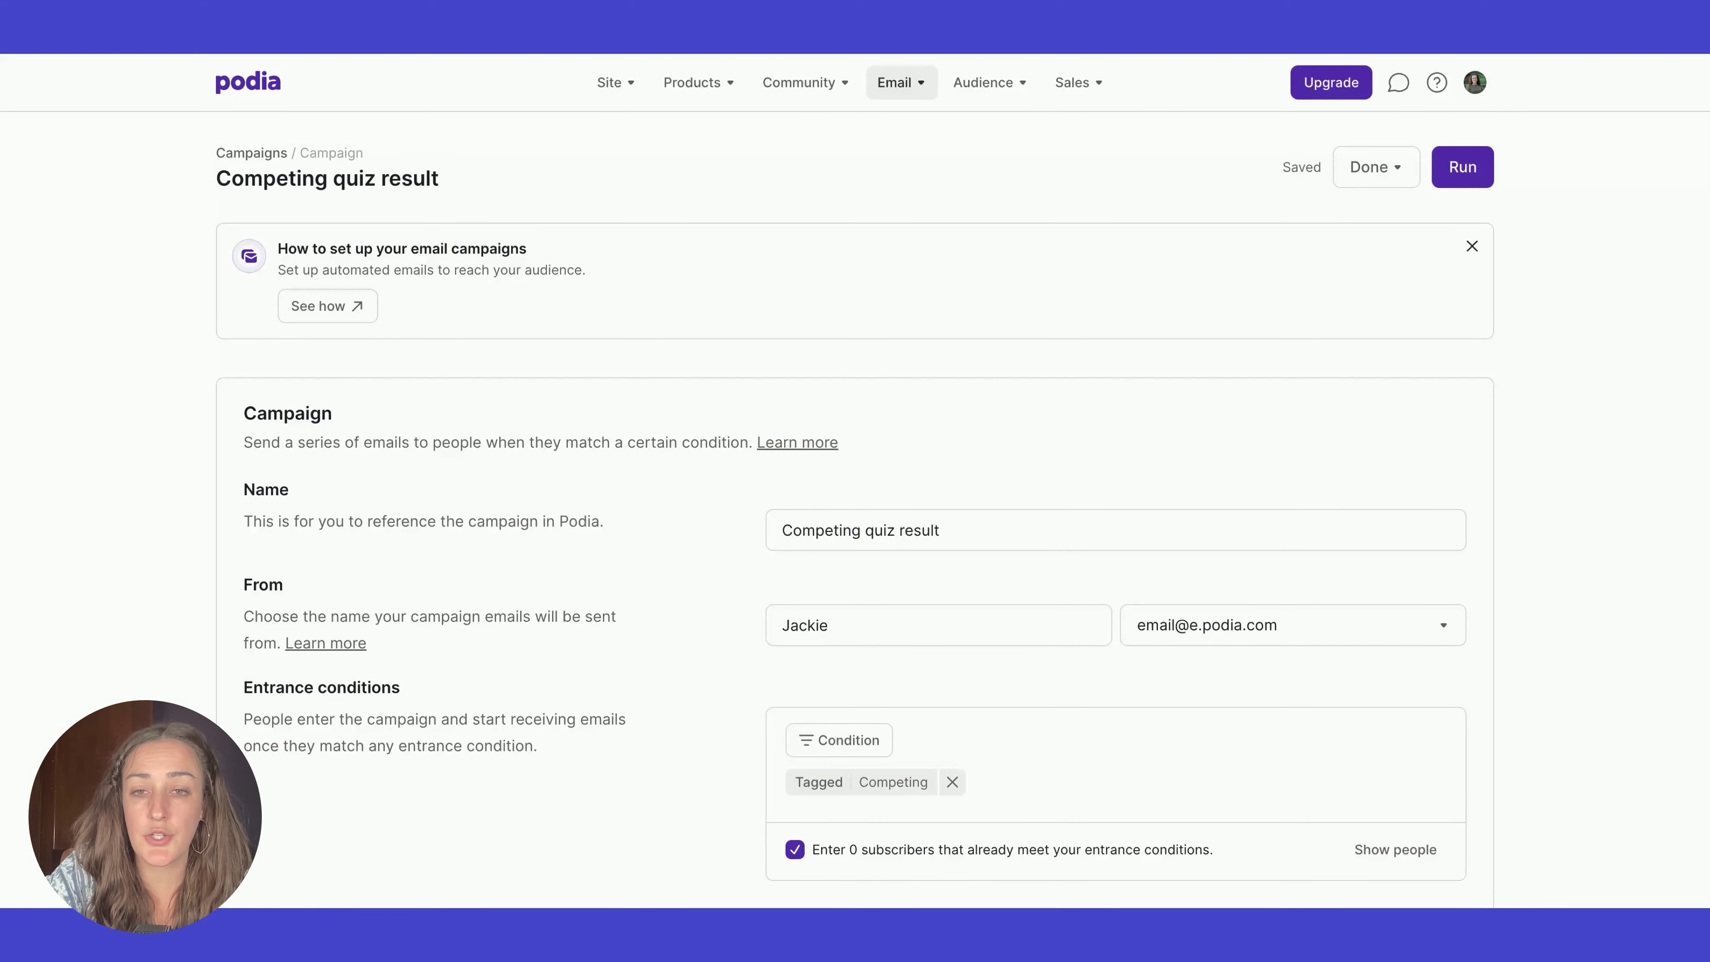
pyautogui.click(1462, 169)
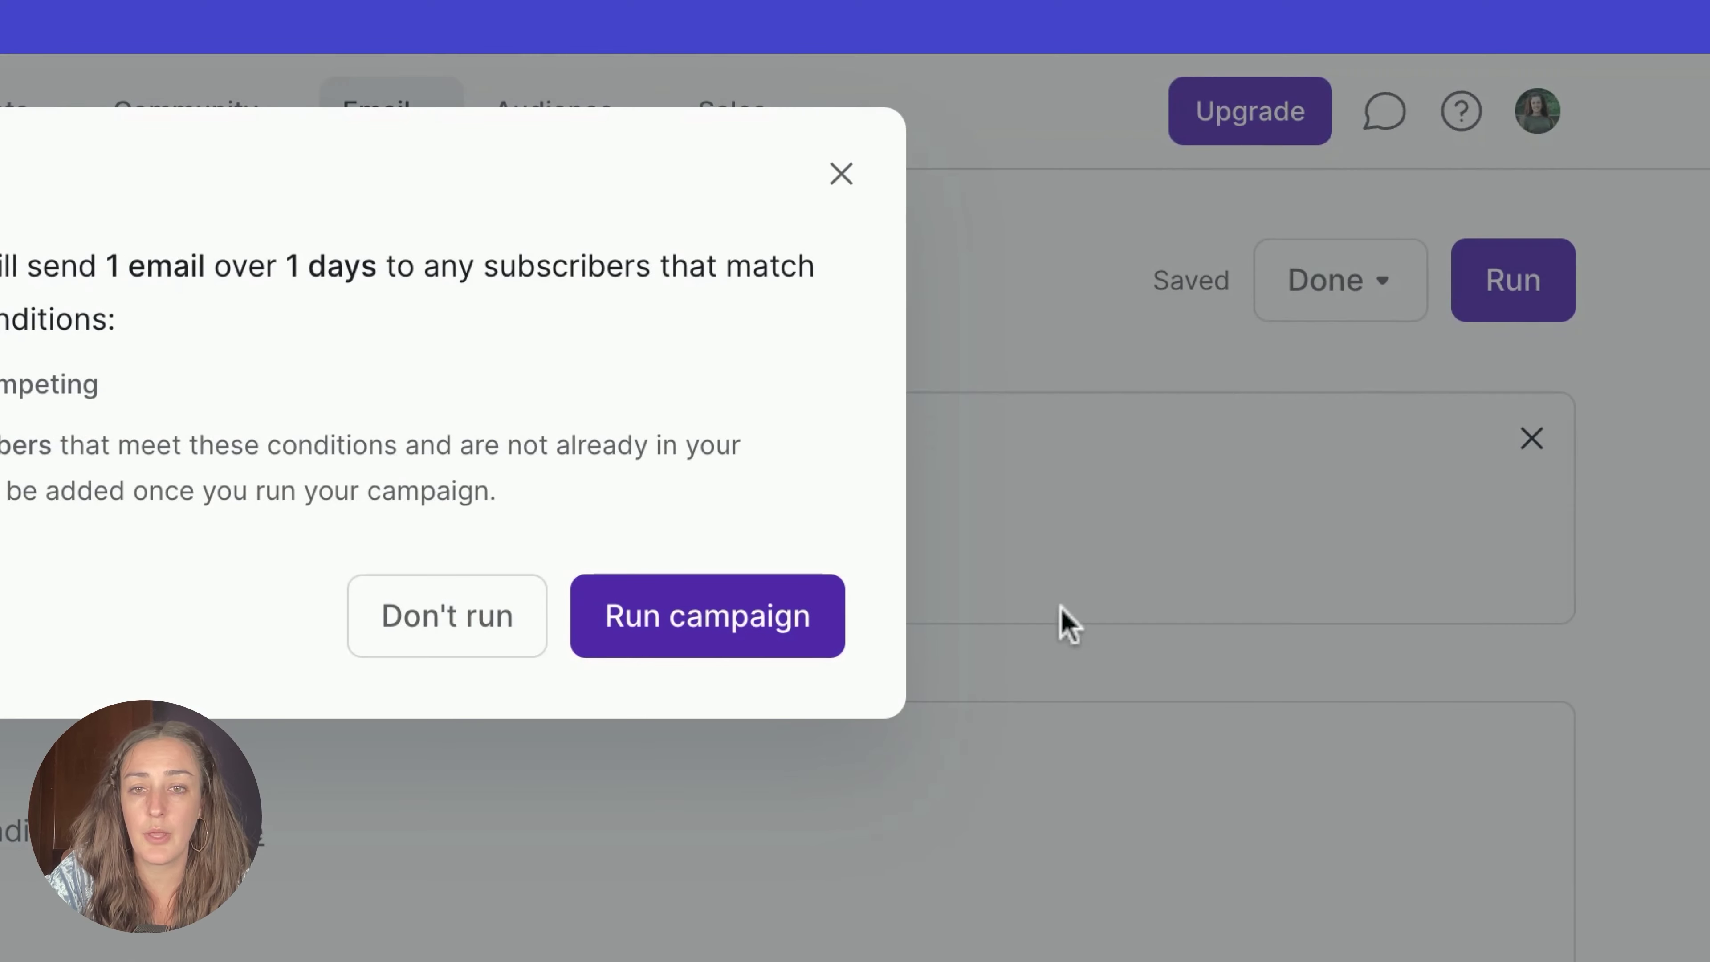
pyautogui.click(727, 647)
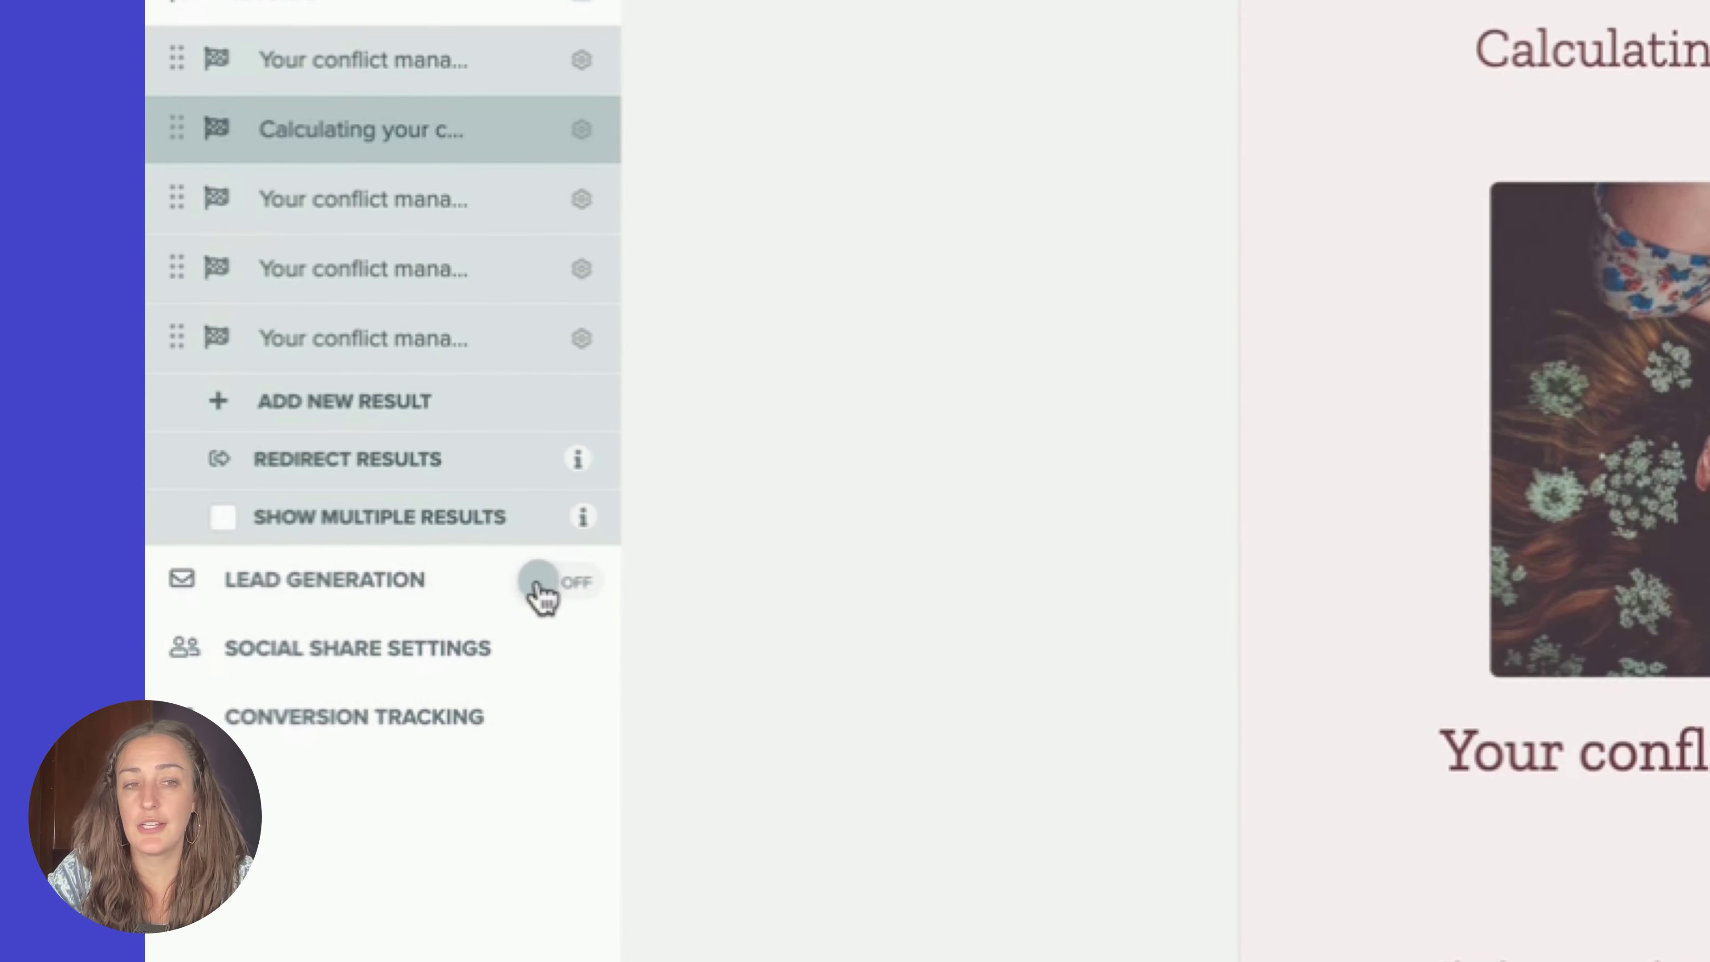
# In Interact, turn on lead generation for the conflict management quiz and add First Name to the opt-in form's contact fields
pyautogui.click(553, 584)
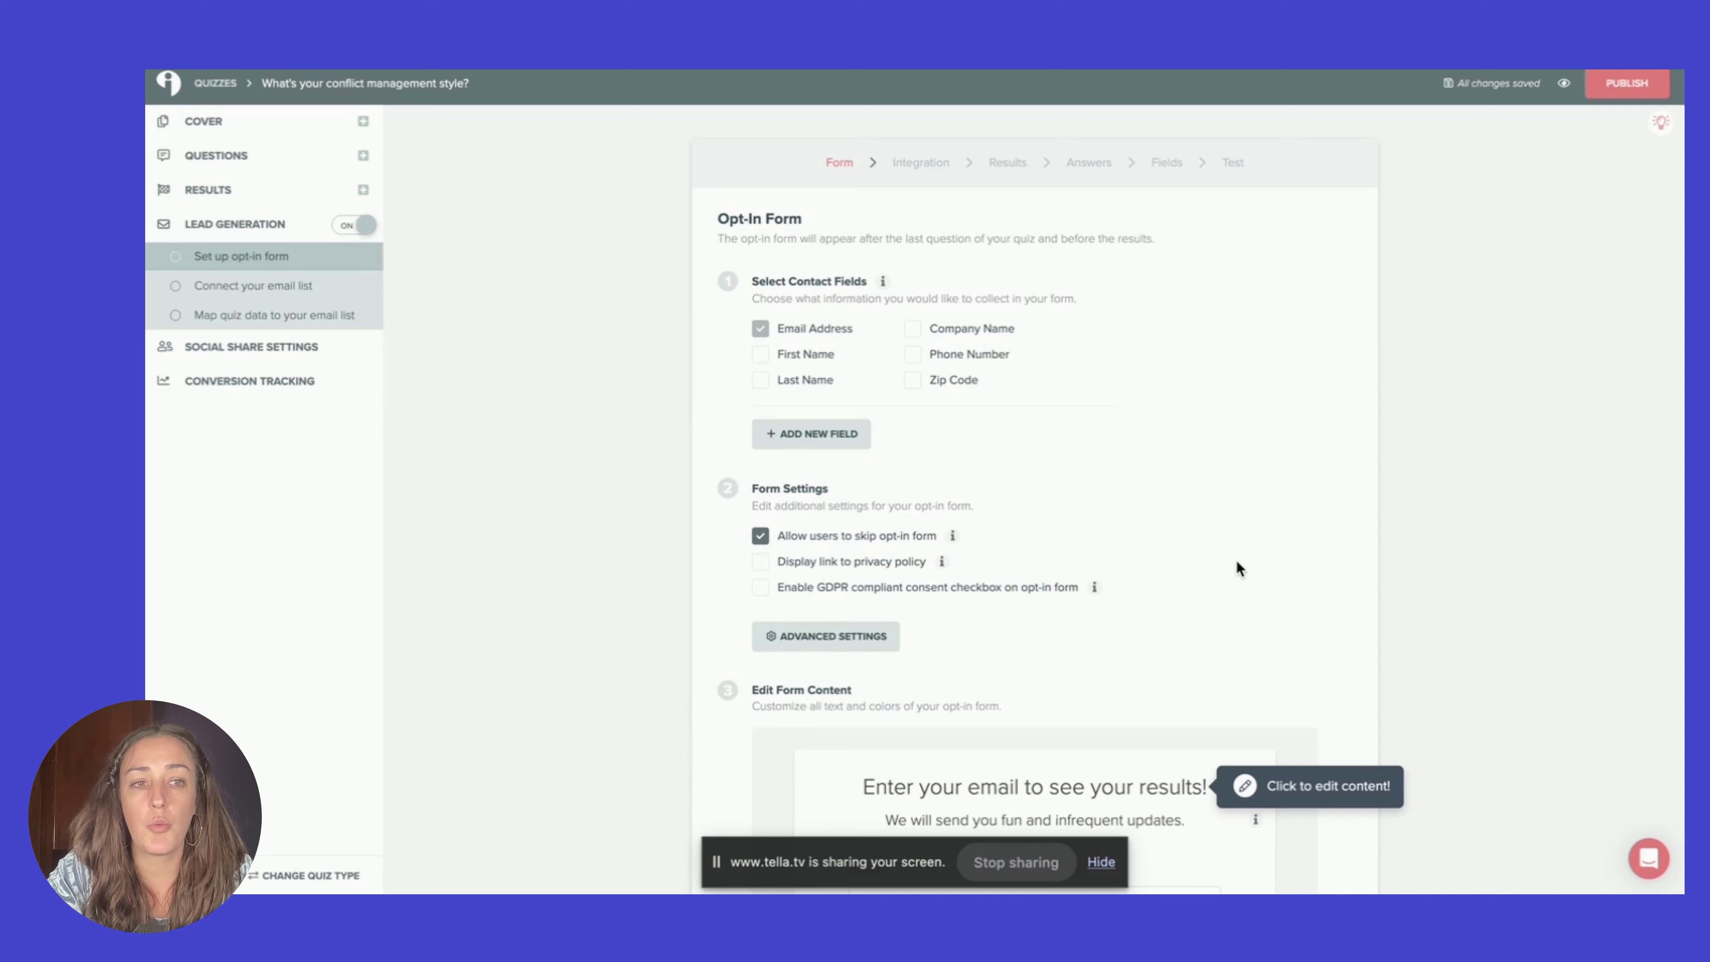
pyautogui.scroll(-4, 1278, 615)
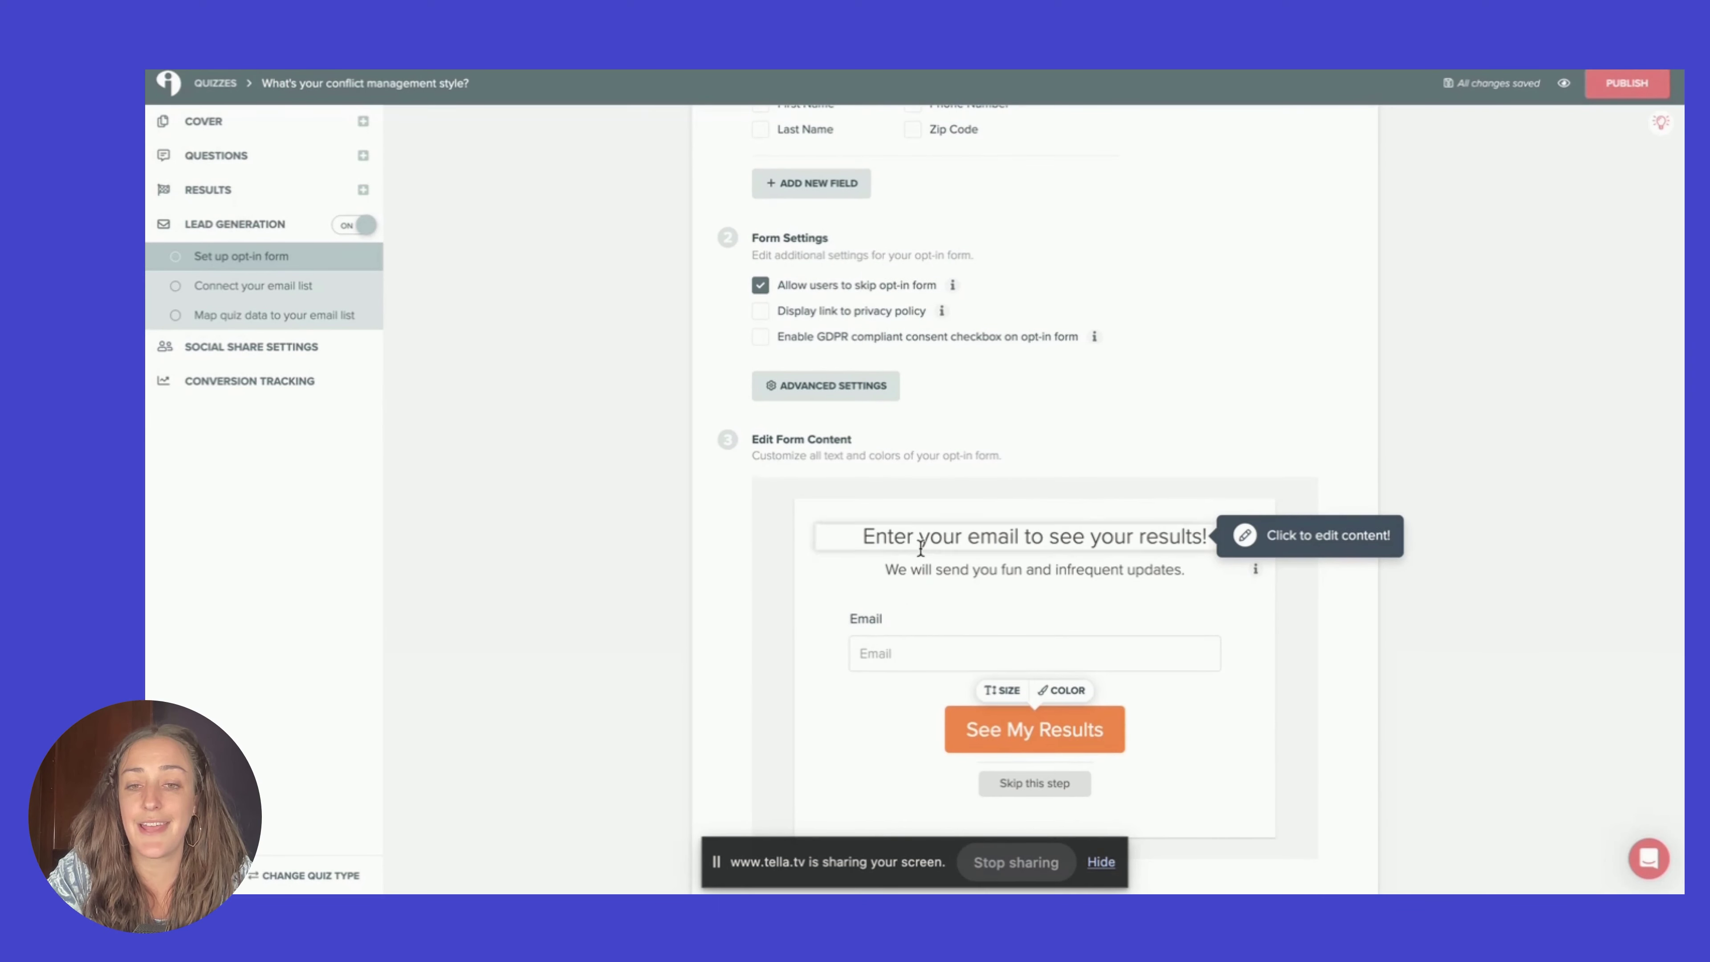
pyautogui.scroll(4, 959, 752)
pyautogui.click(817, 356)
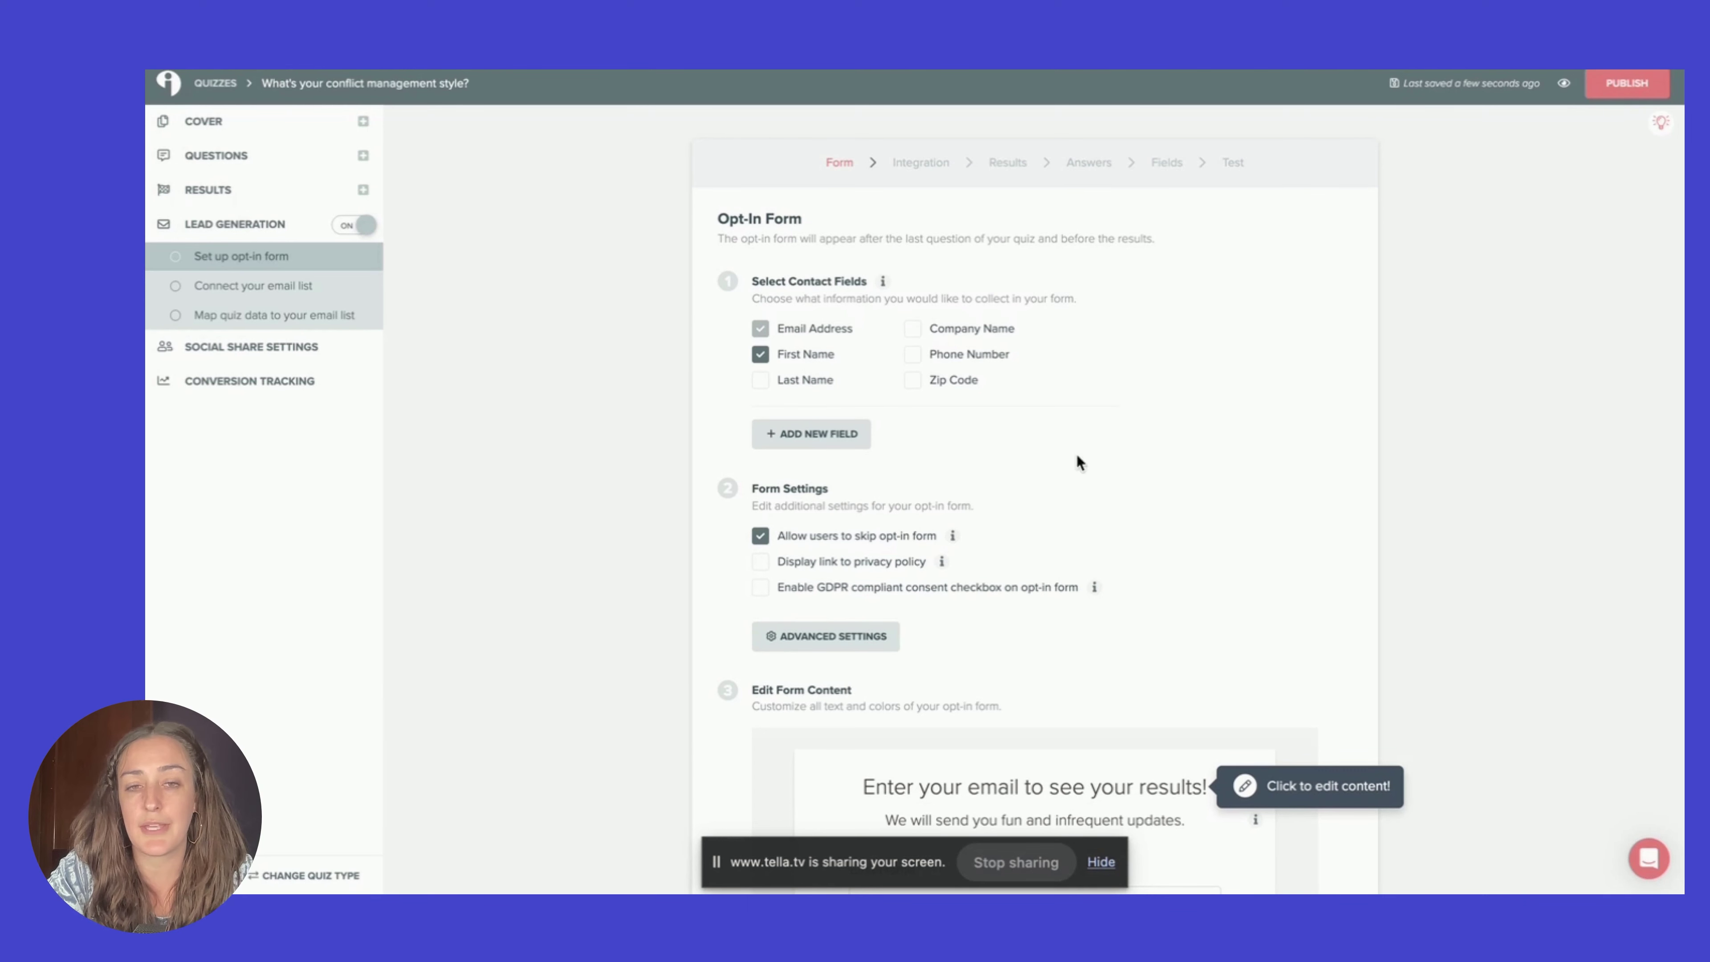
pyautogui.scroll(-4, 1279, 502)
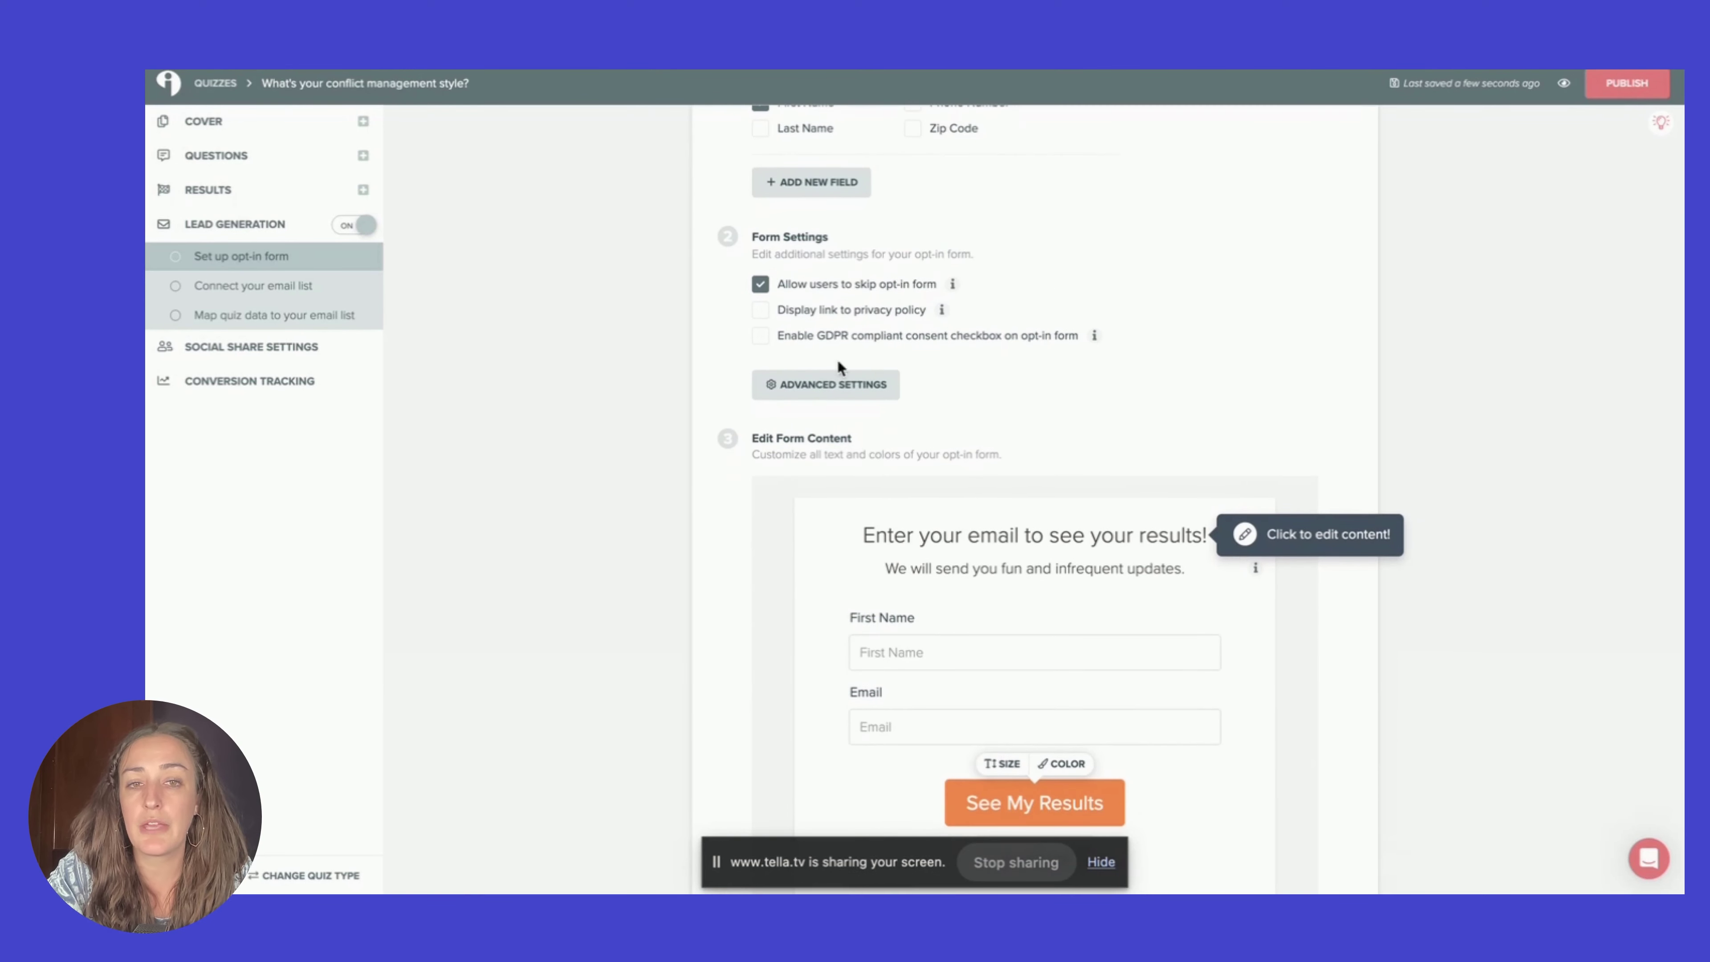
pyautogui.scroll(-3, 1246, 316)
pyautogui.click(1028, 377)
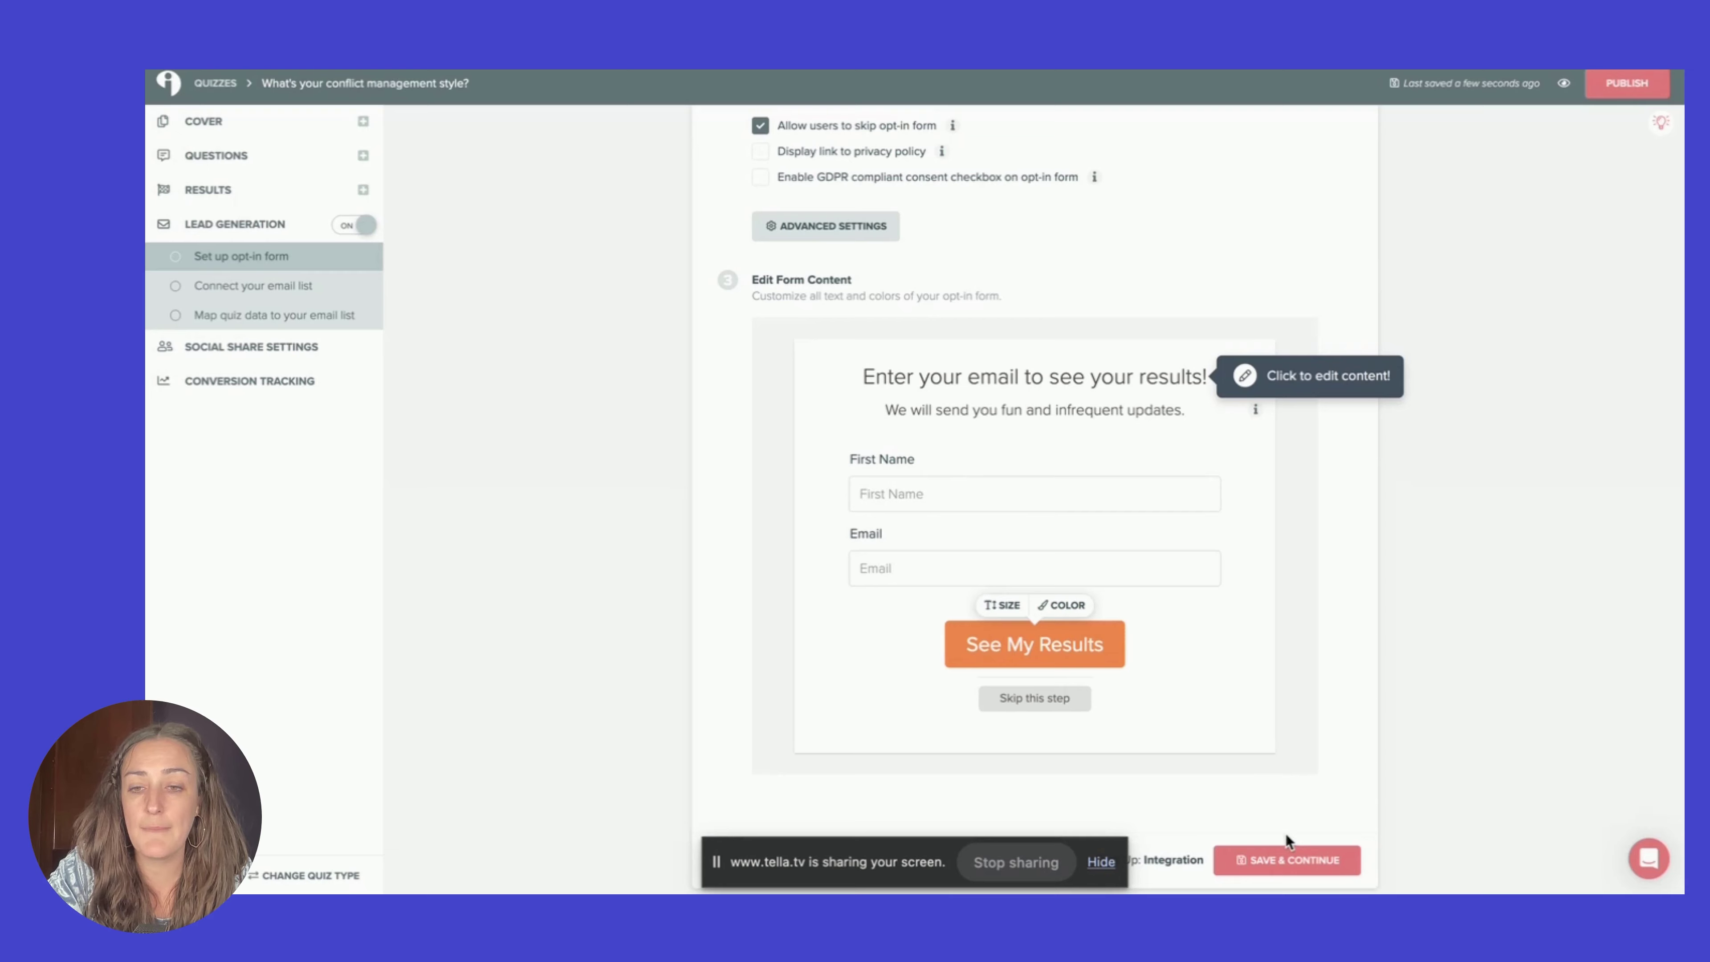
# Save the opt-in form and choose Zapier as the quiz's email list integration, selecting its API key
pyautogui.click(1301, 873)
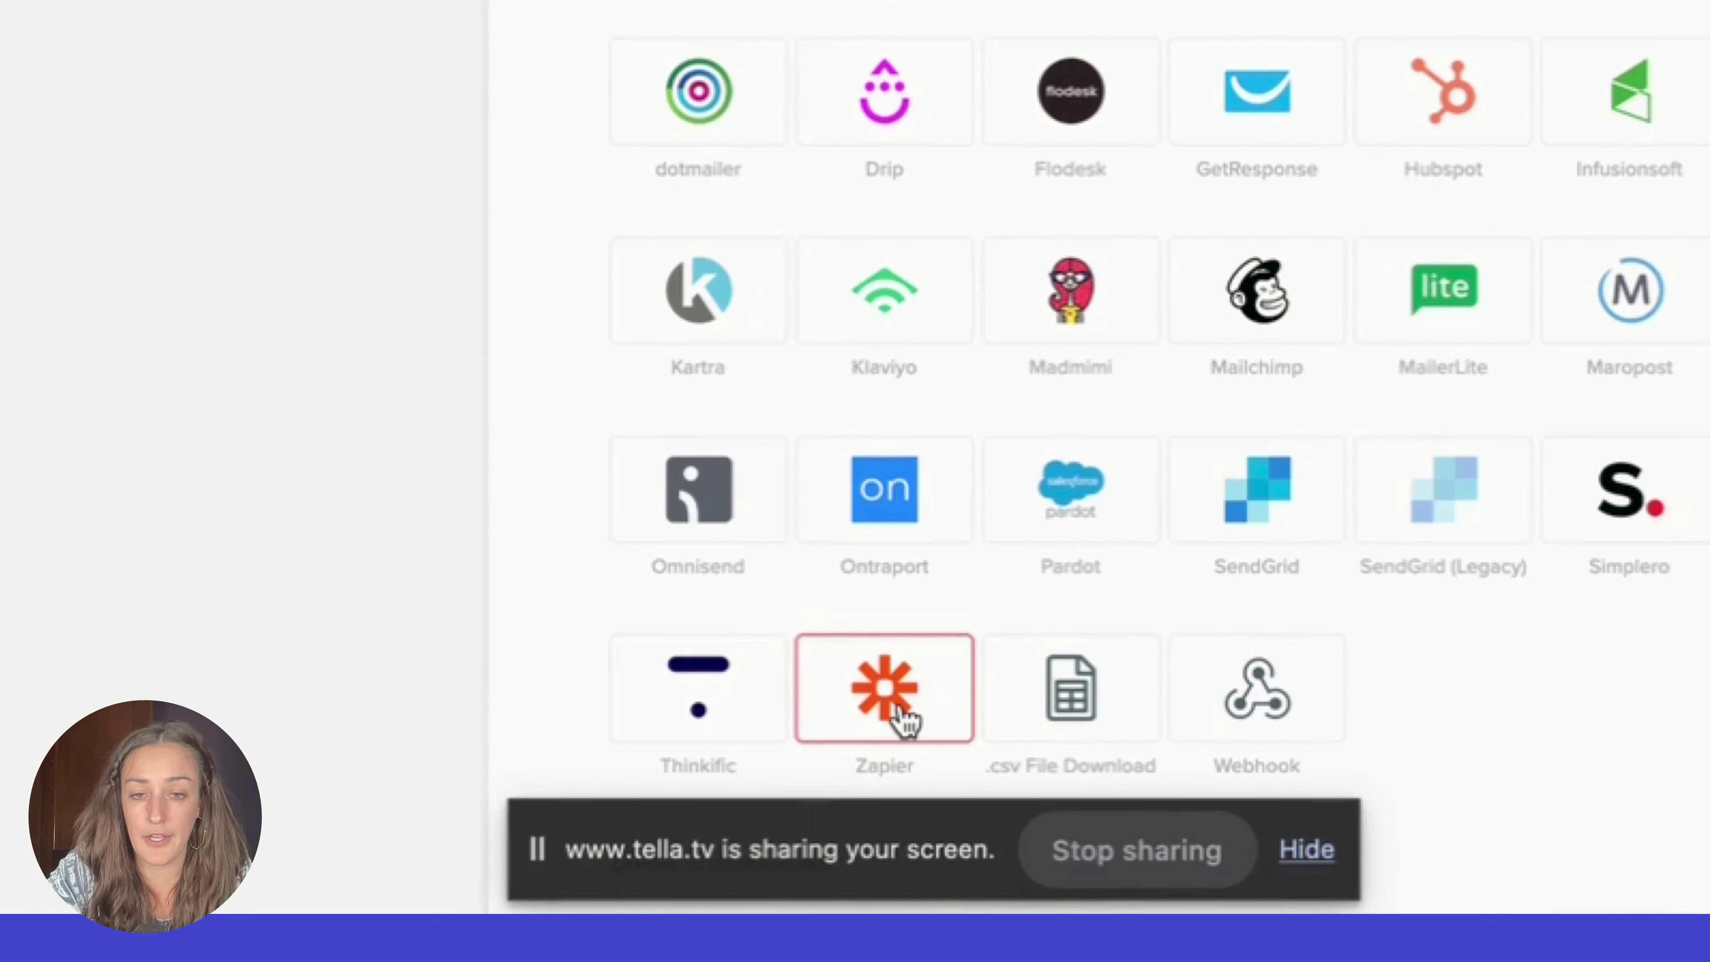
pyautogui.click(902, 711)
pyautogui.doubleClick(990, 344)
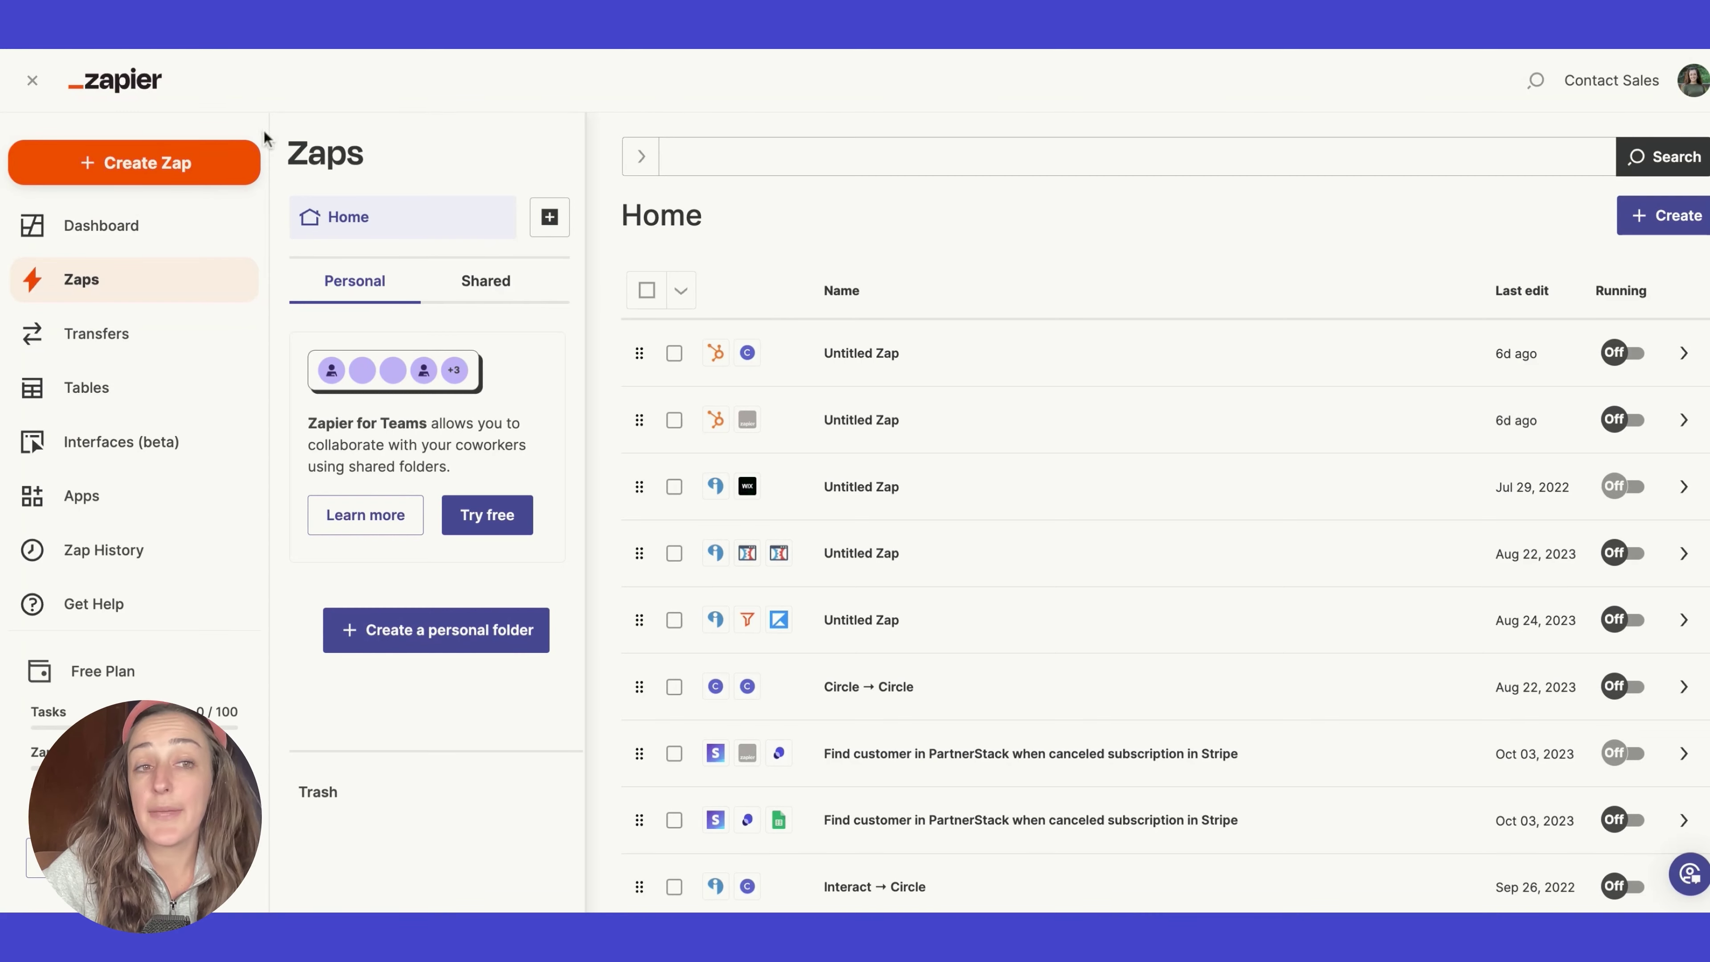
# In Zapier, create a new Zap with Interact's New Lead event as its trigger
pyautogui.click(174, 179)
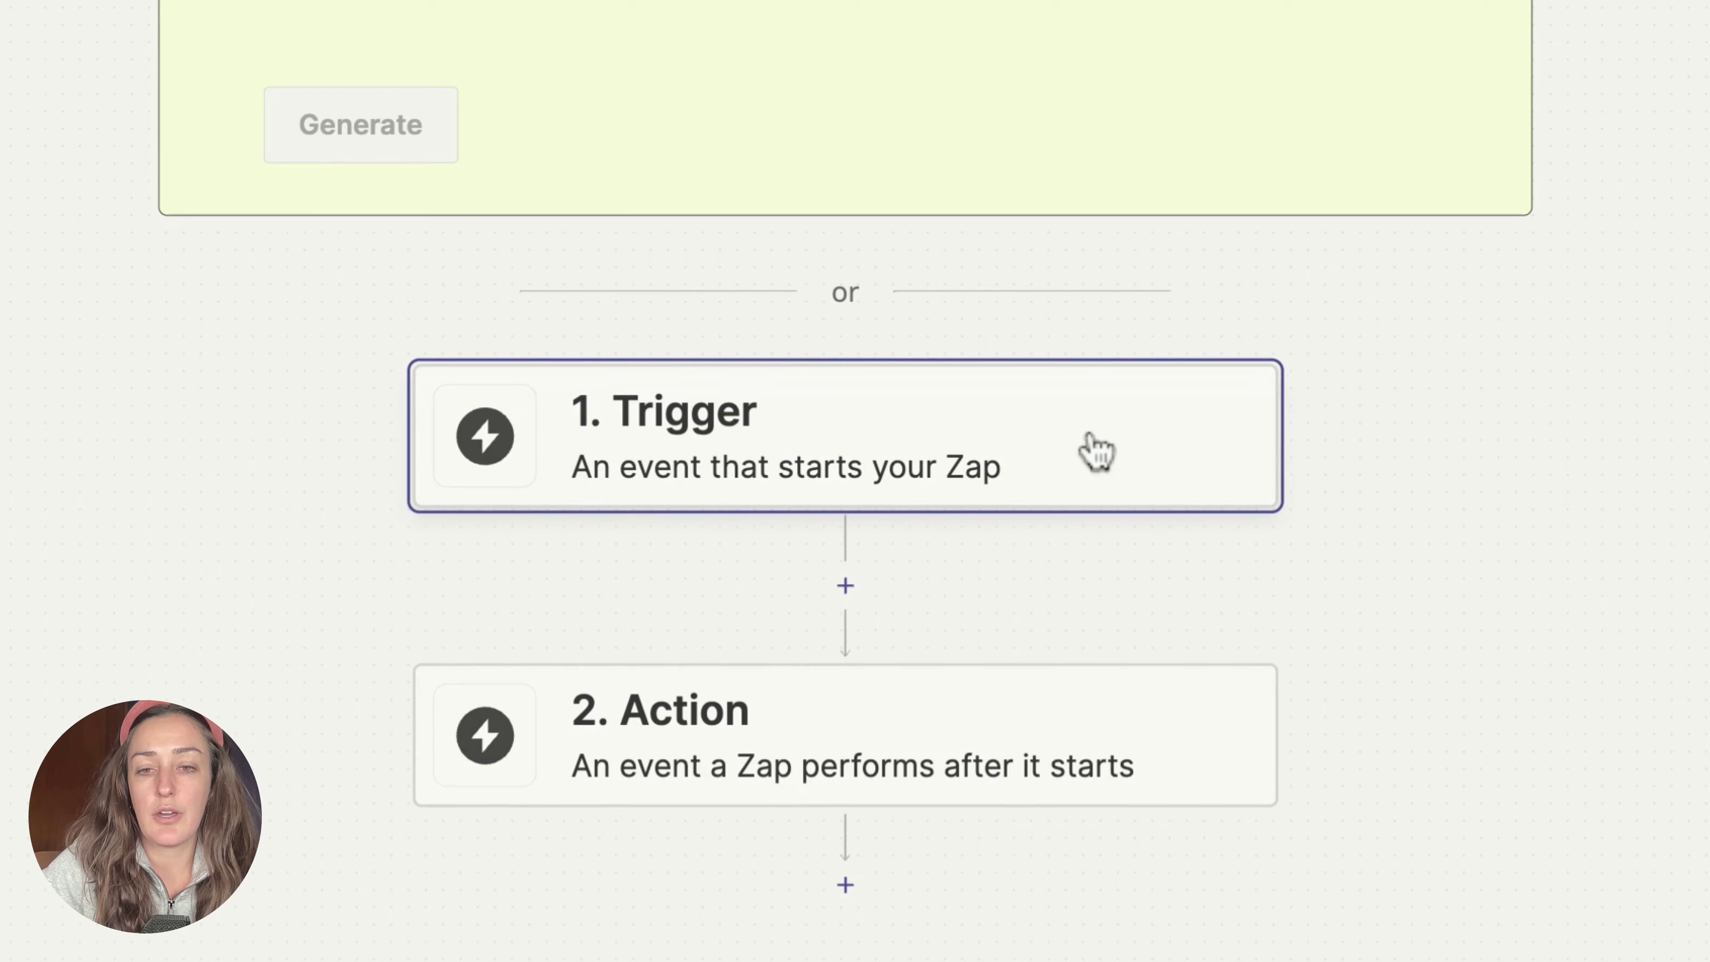
pyautogui.click(1096, 450)
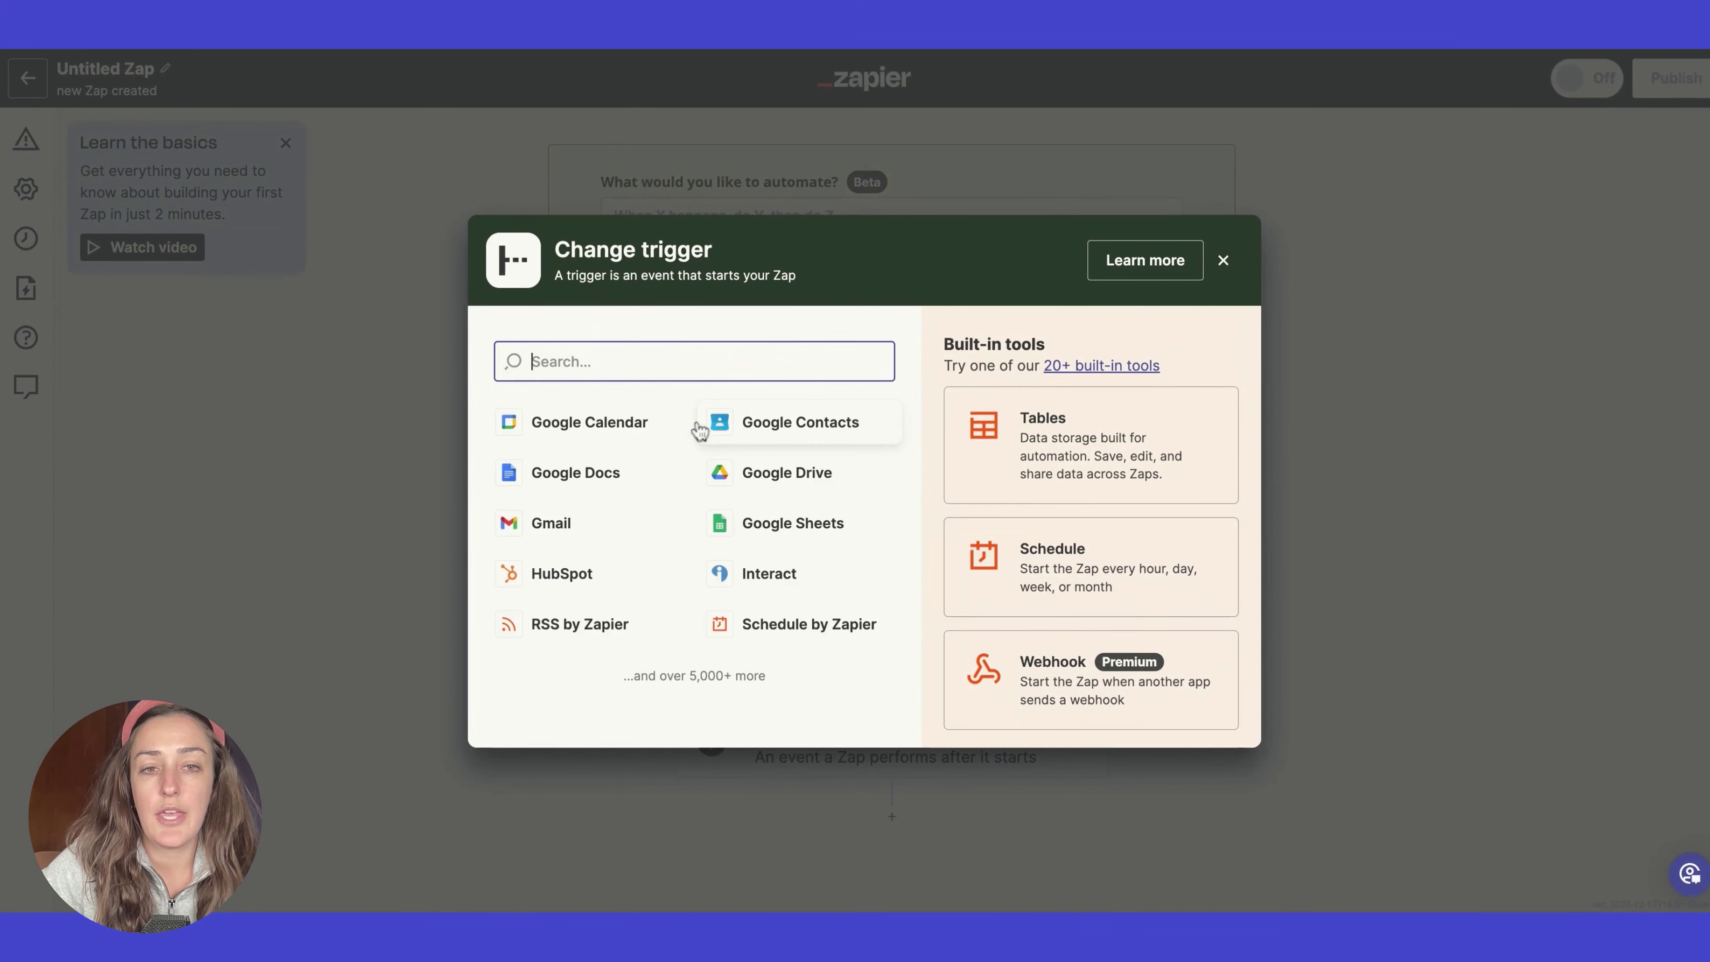
pyautogui.write('interact')
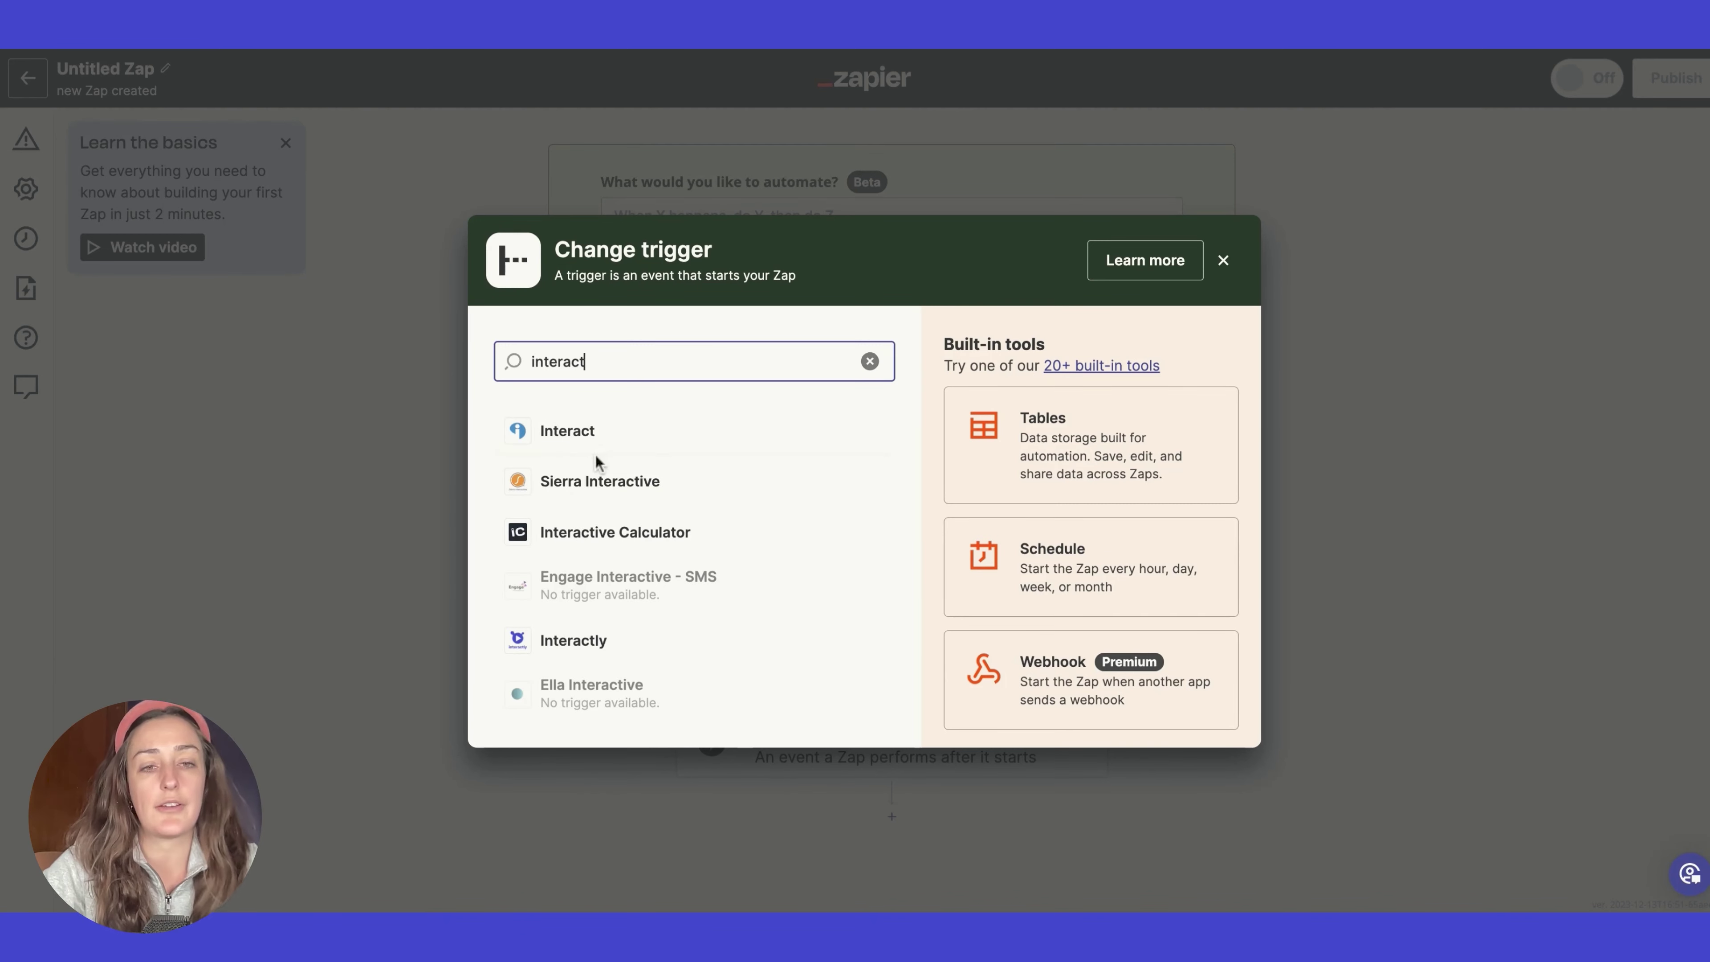
pyautogui.click(562, 436)
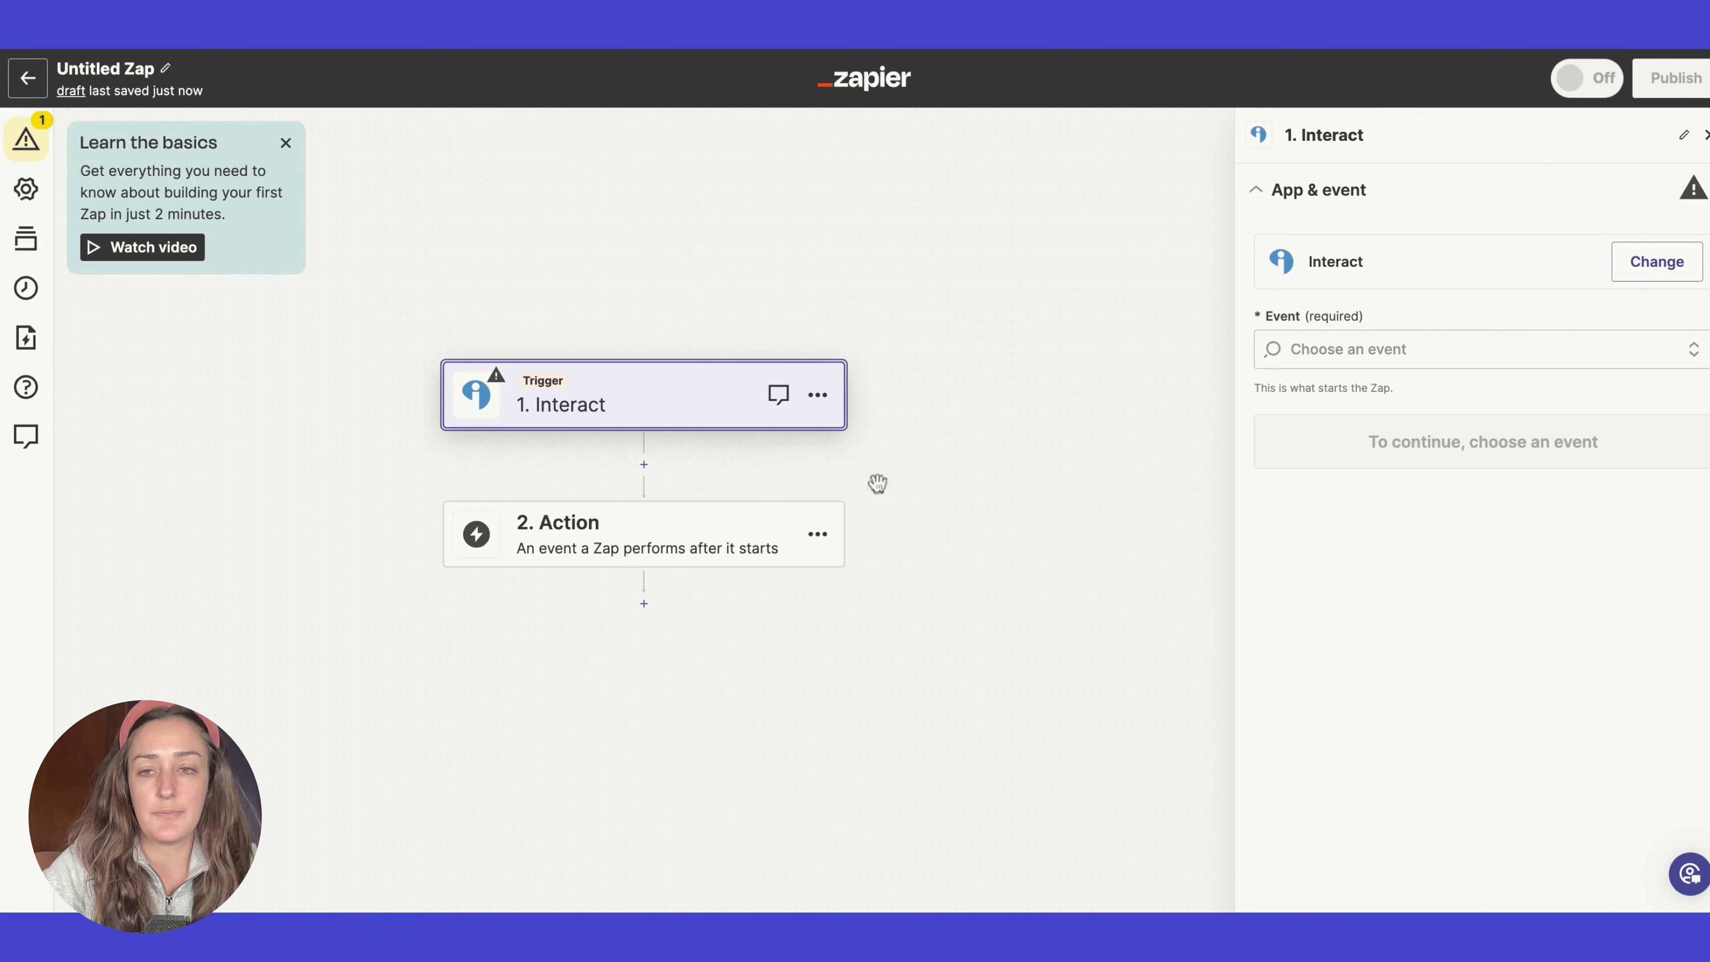
pyautogui.click(1523, 345)
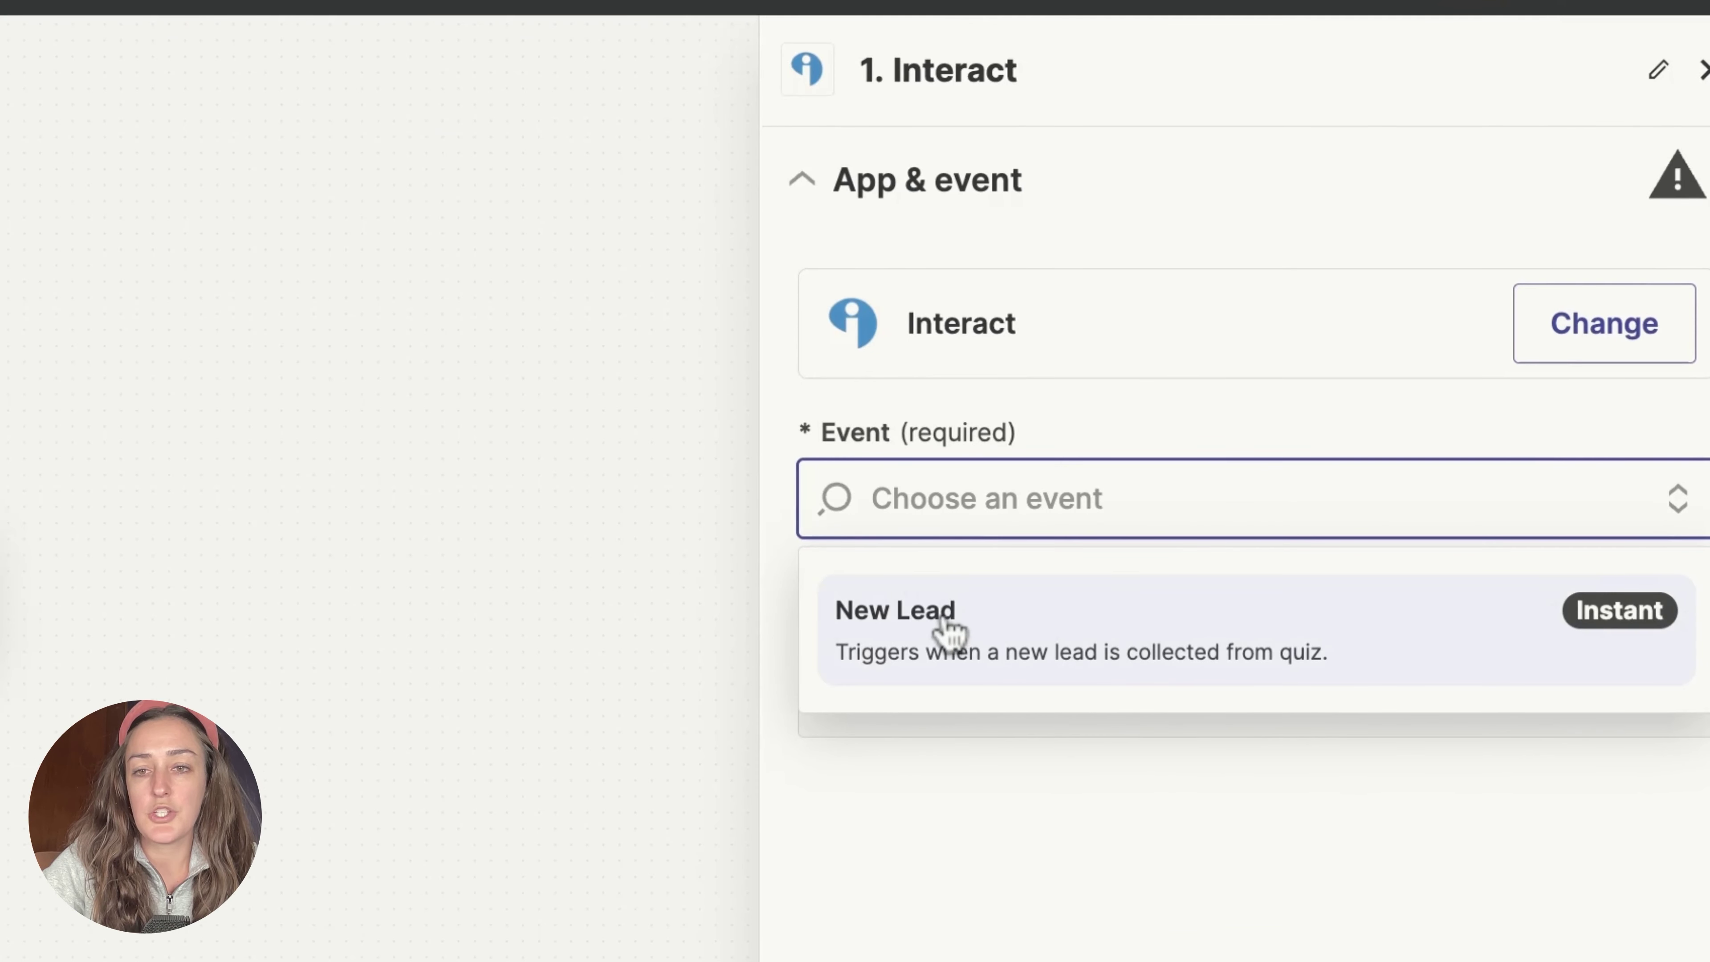
pyautogui.click(950, 623)
pyautogui.click(1147, 714)
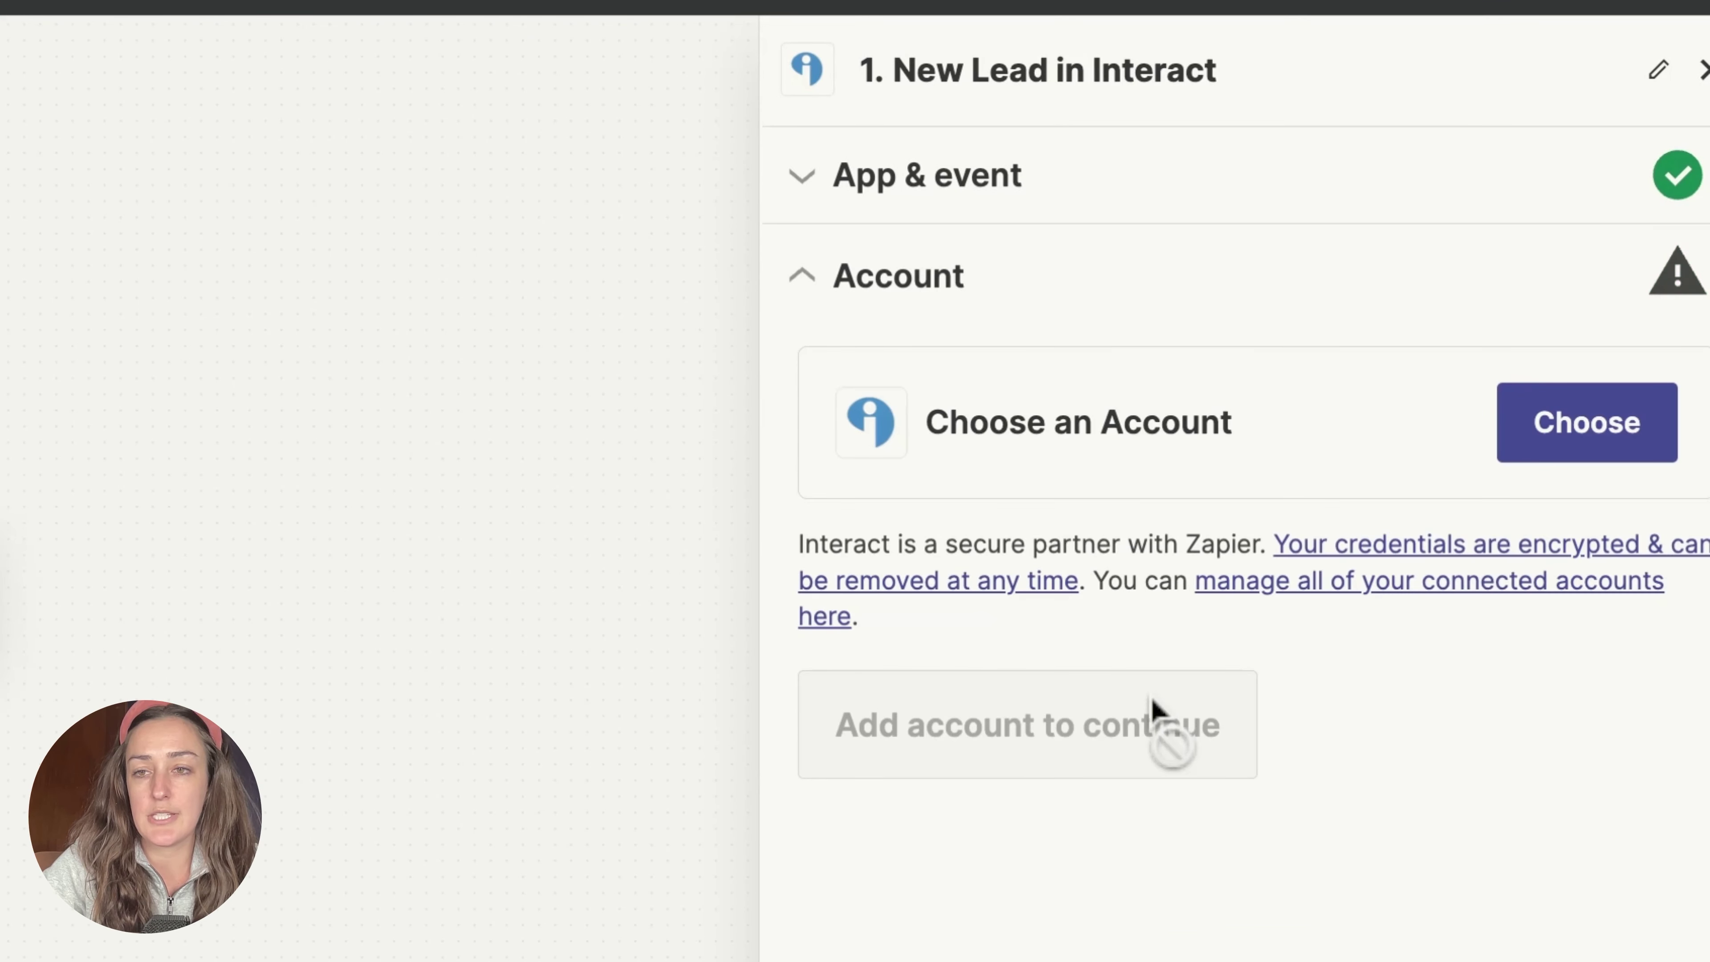
# Connect a new Interact account to the trigger by pasting the API key and allowing access
pyautogui.click(1625, 438)
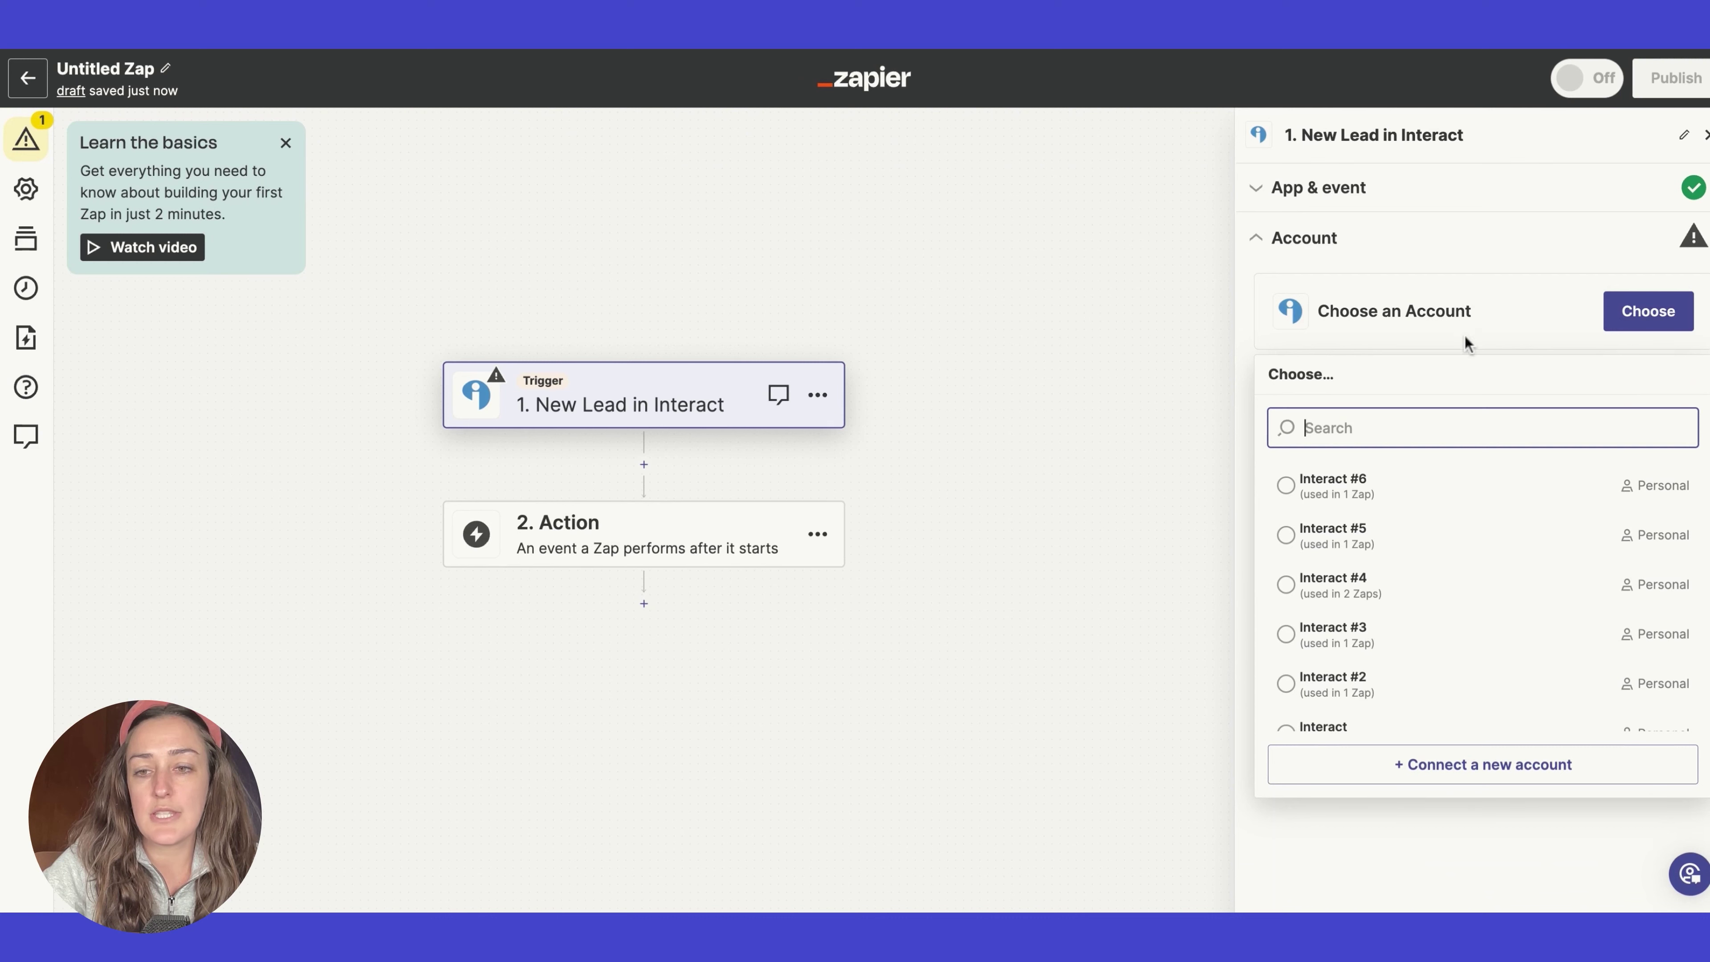
pyautogui.click(1454, 767)
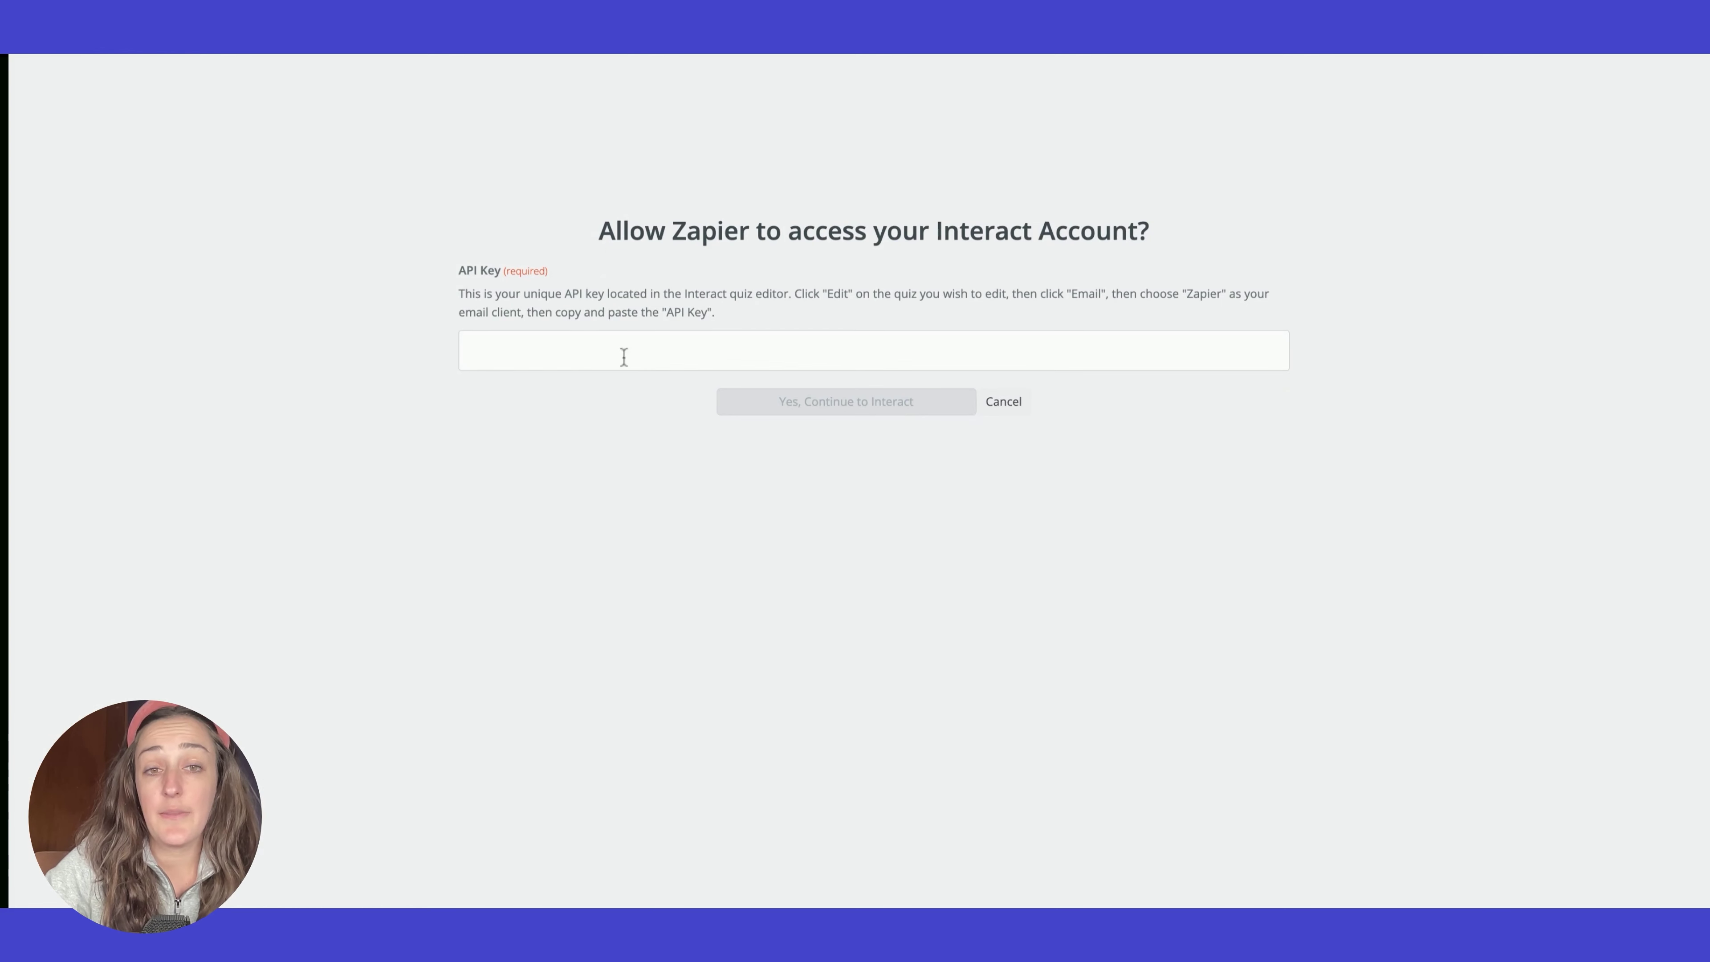
pyautogui.hotkey('ctrl', 'v')
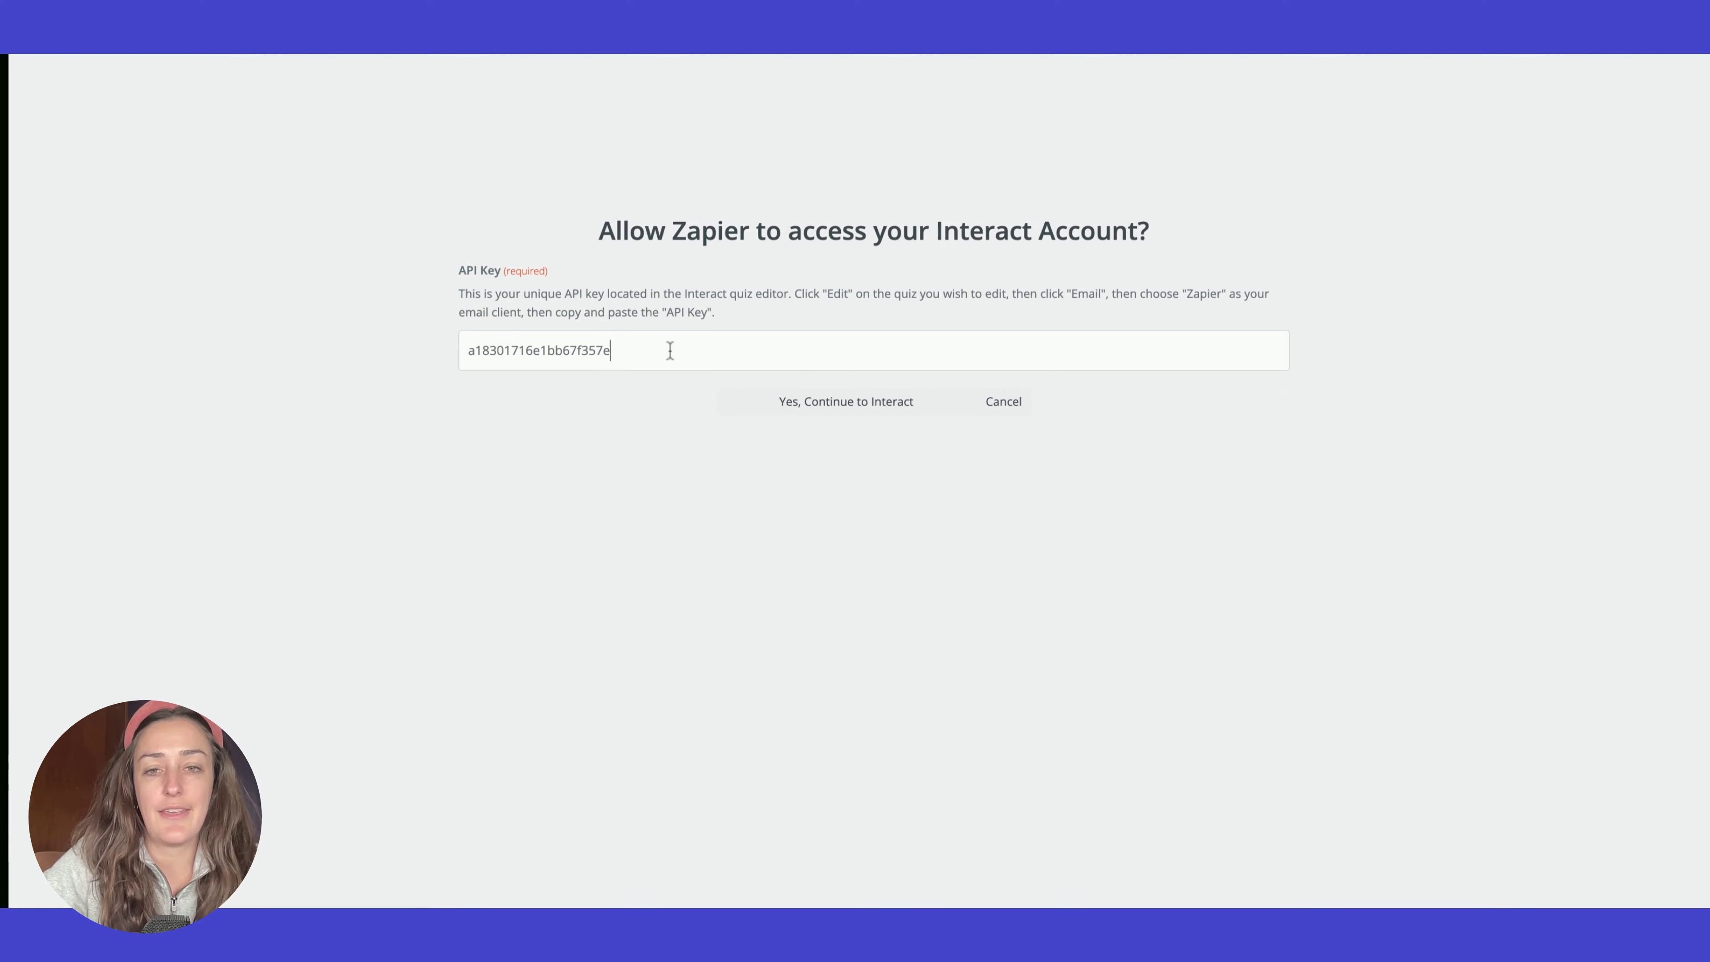
pyautogui.click(876, 409)
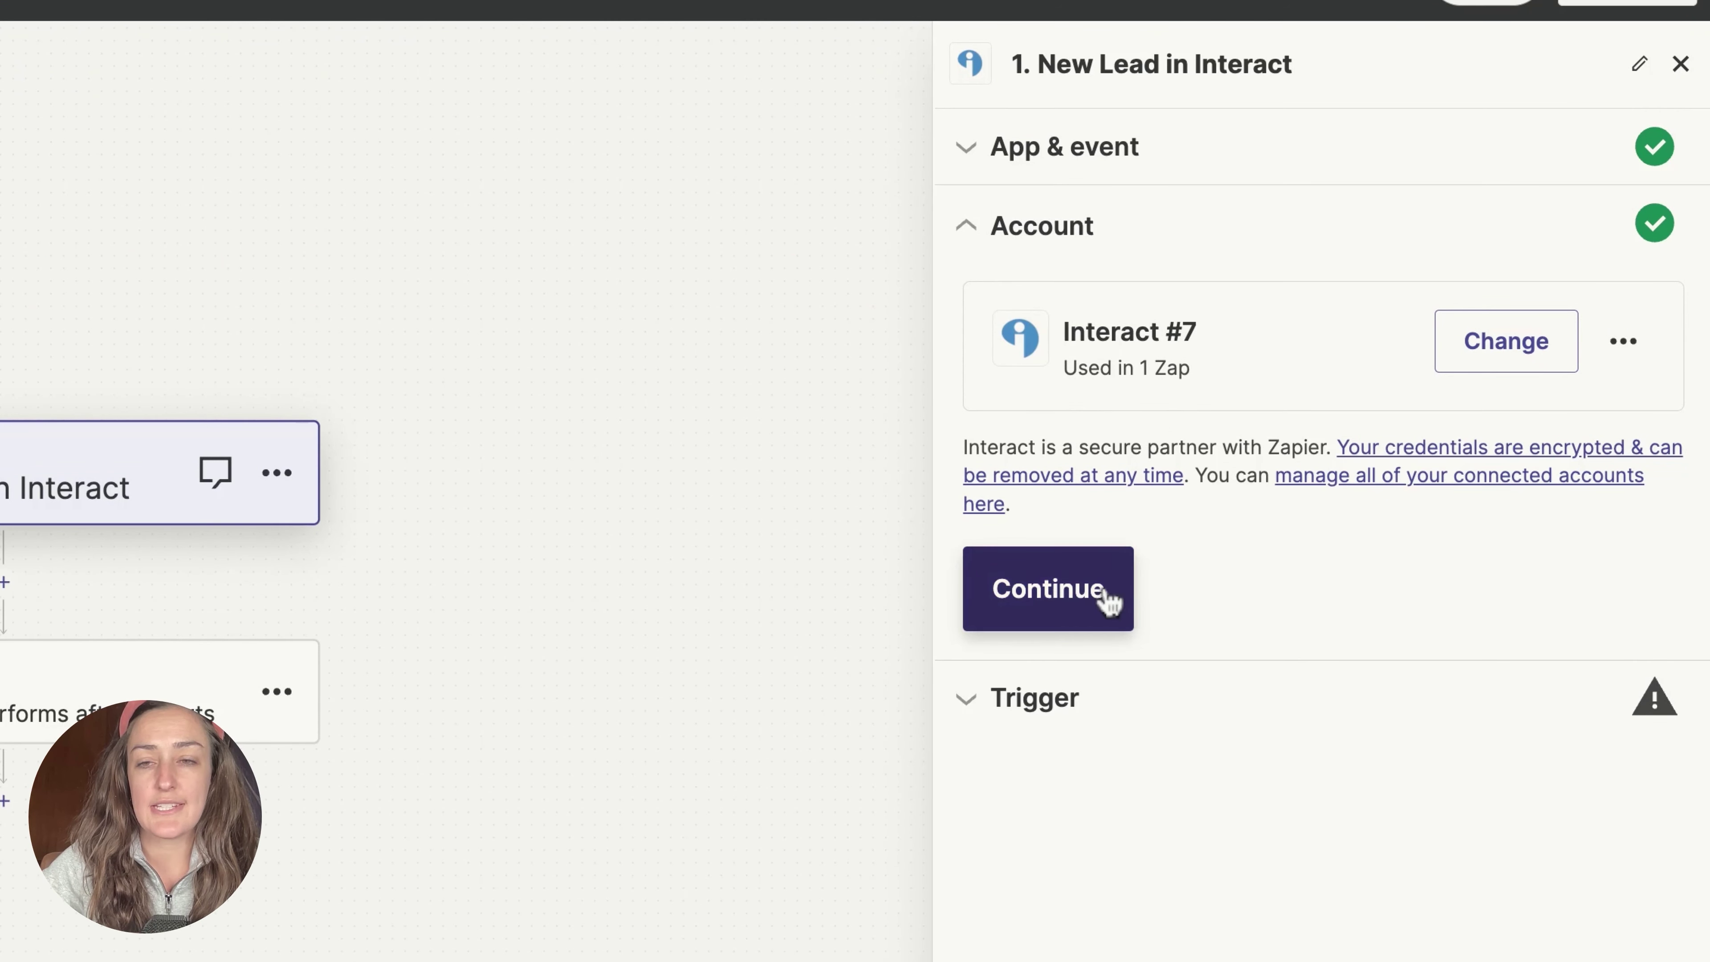
pyautogui.click(1072, 610)
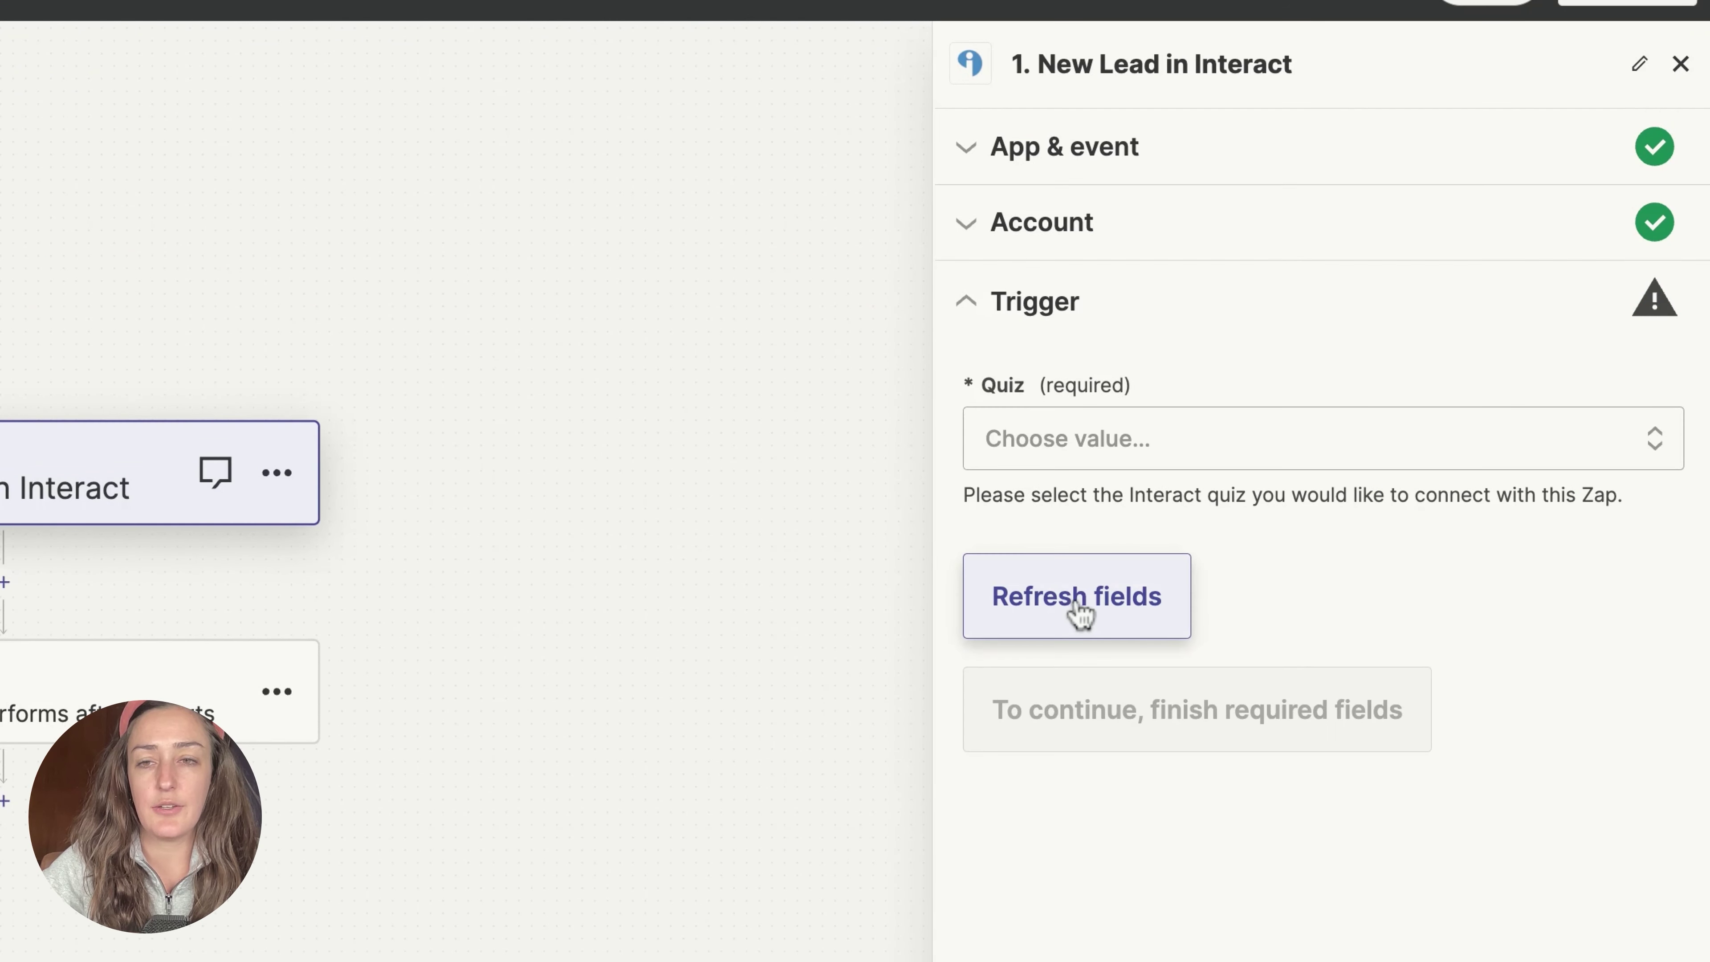
# Set the trigger's quiz to "What's your conflict management style?"
pyautogui.click(1297, 441)
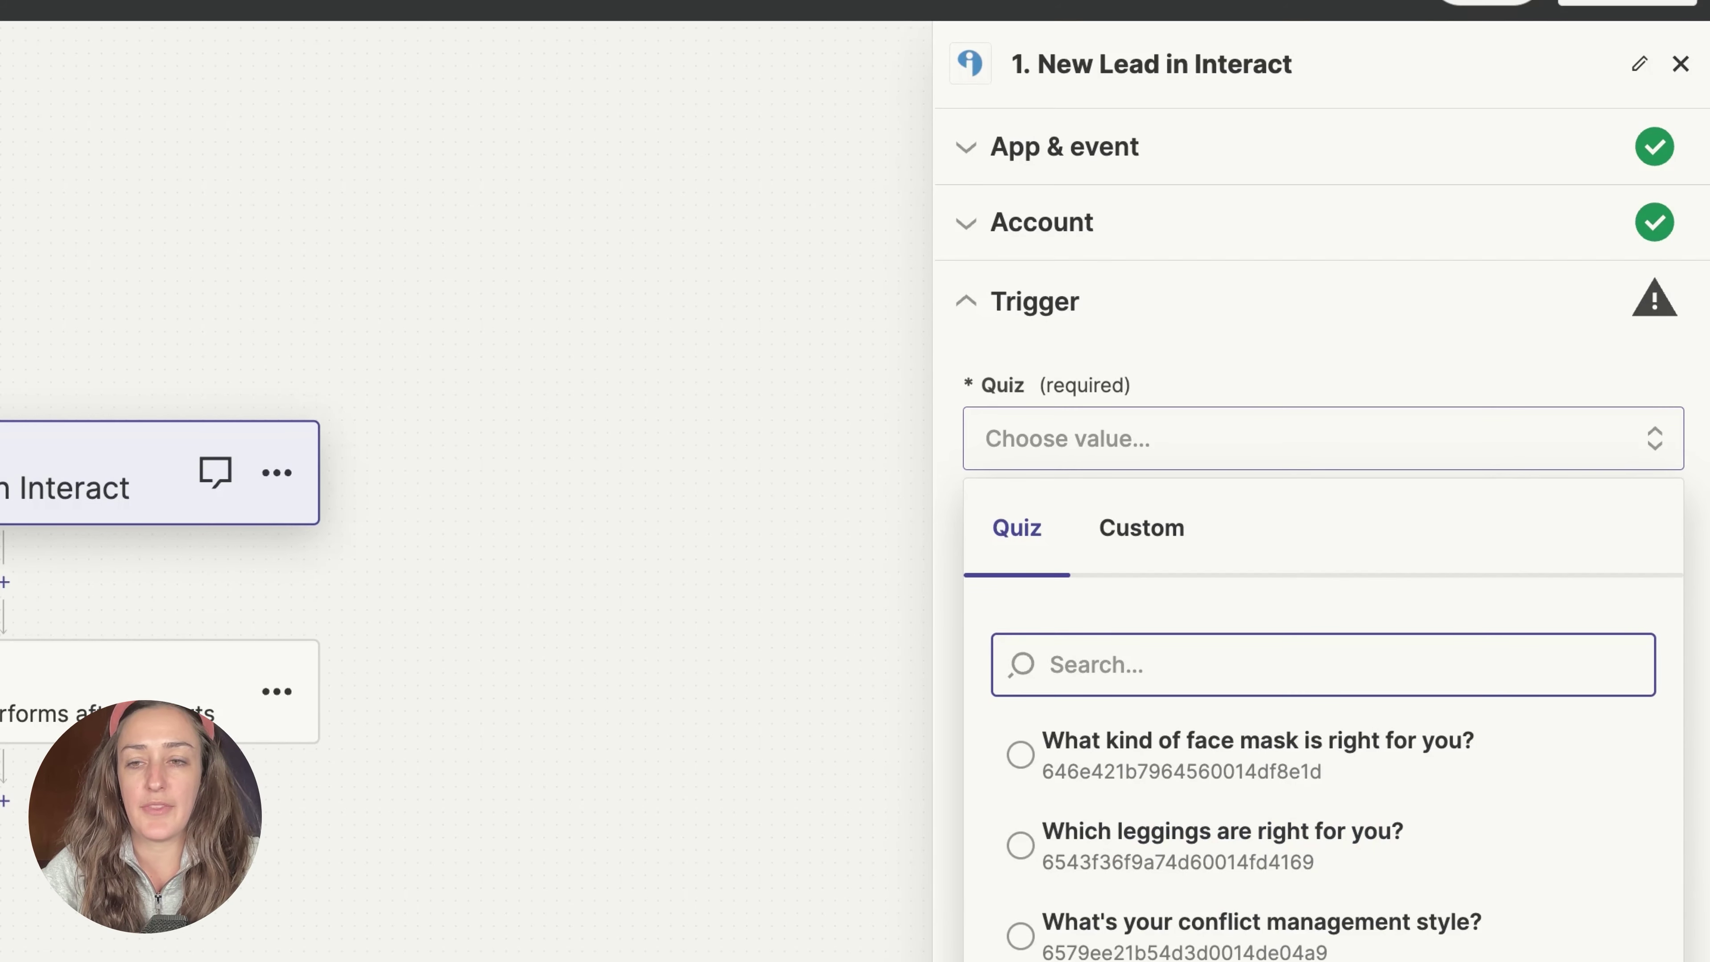
pyautogui.click(1270, 938)
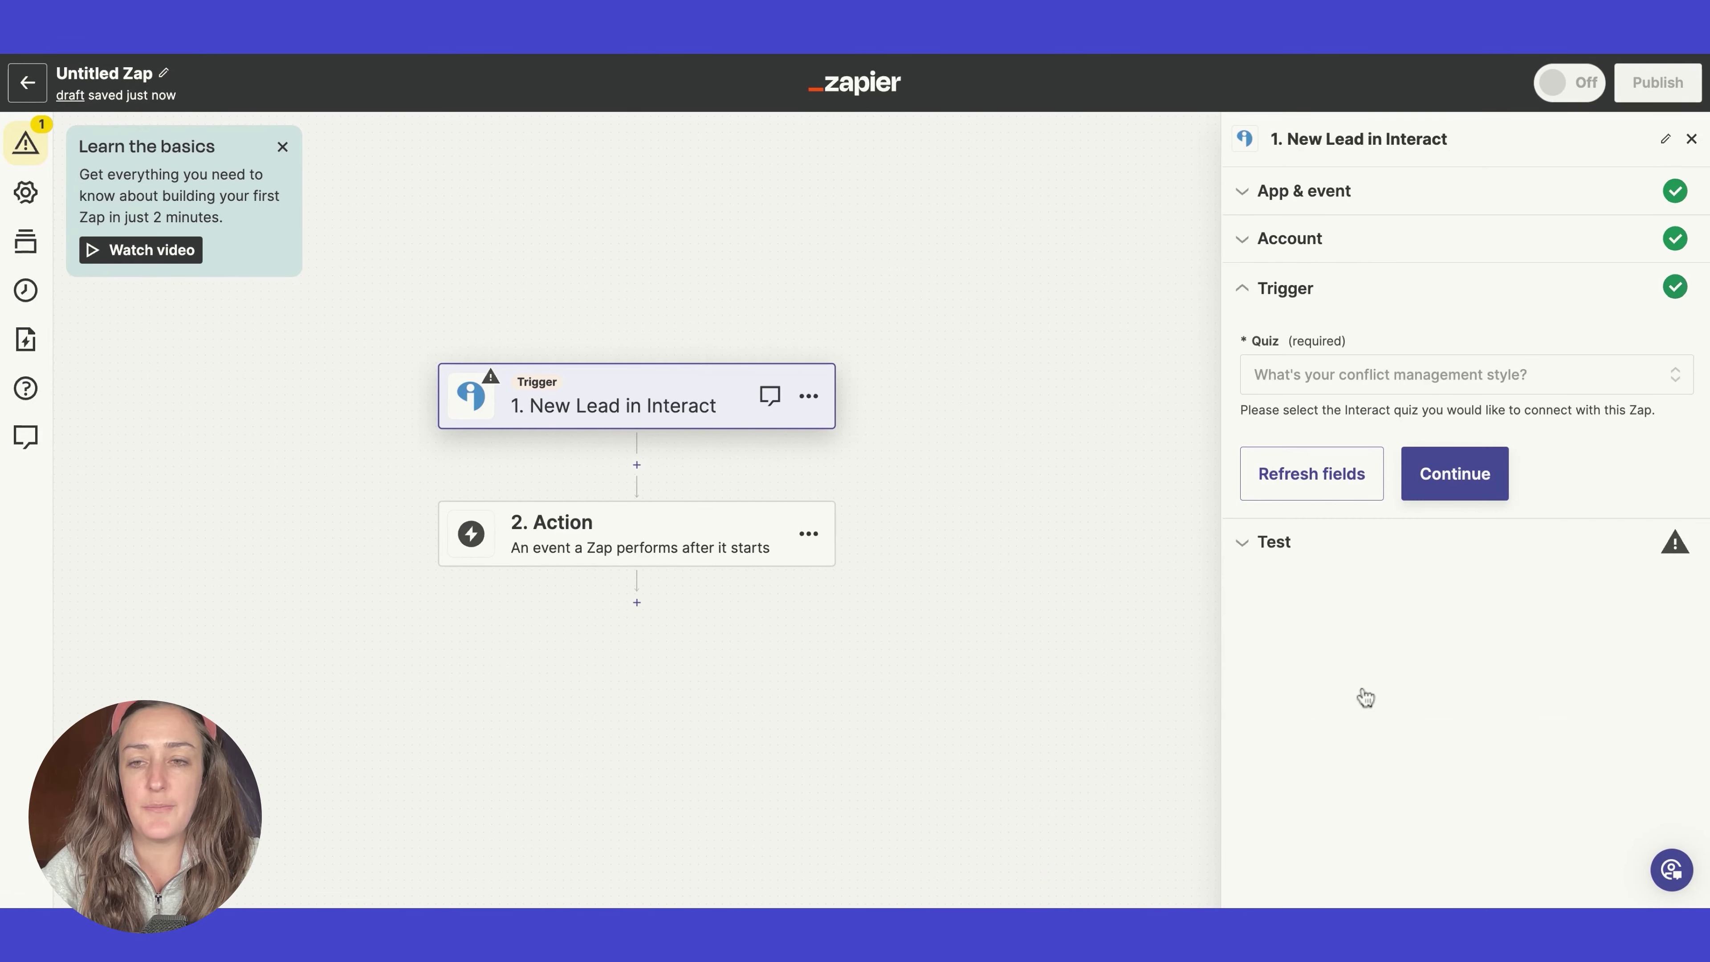
pyautogui.click(1474, 488)
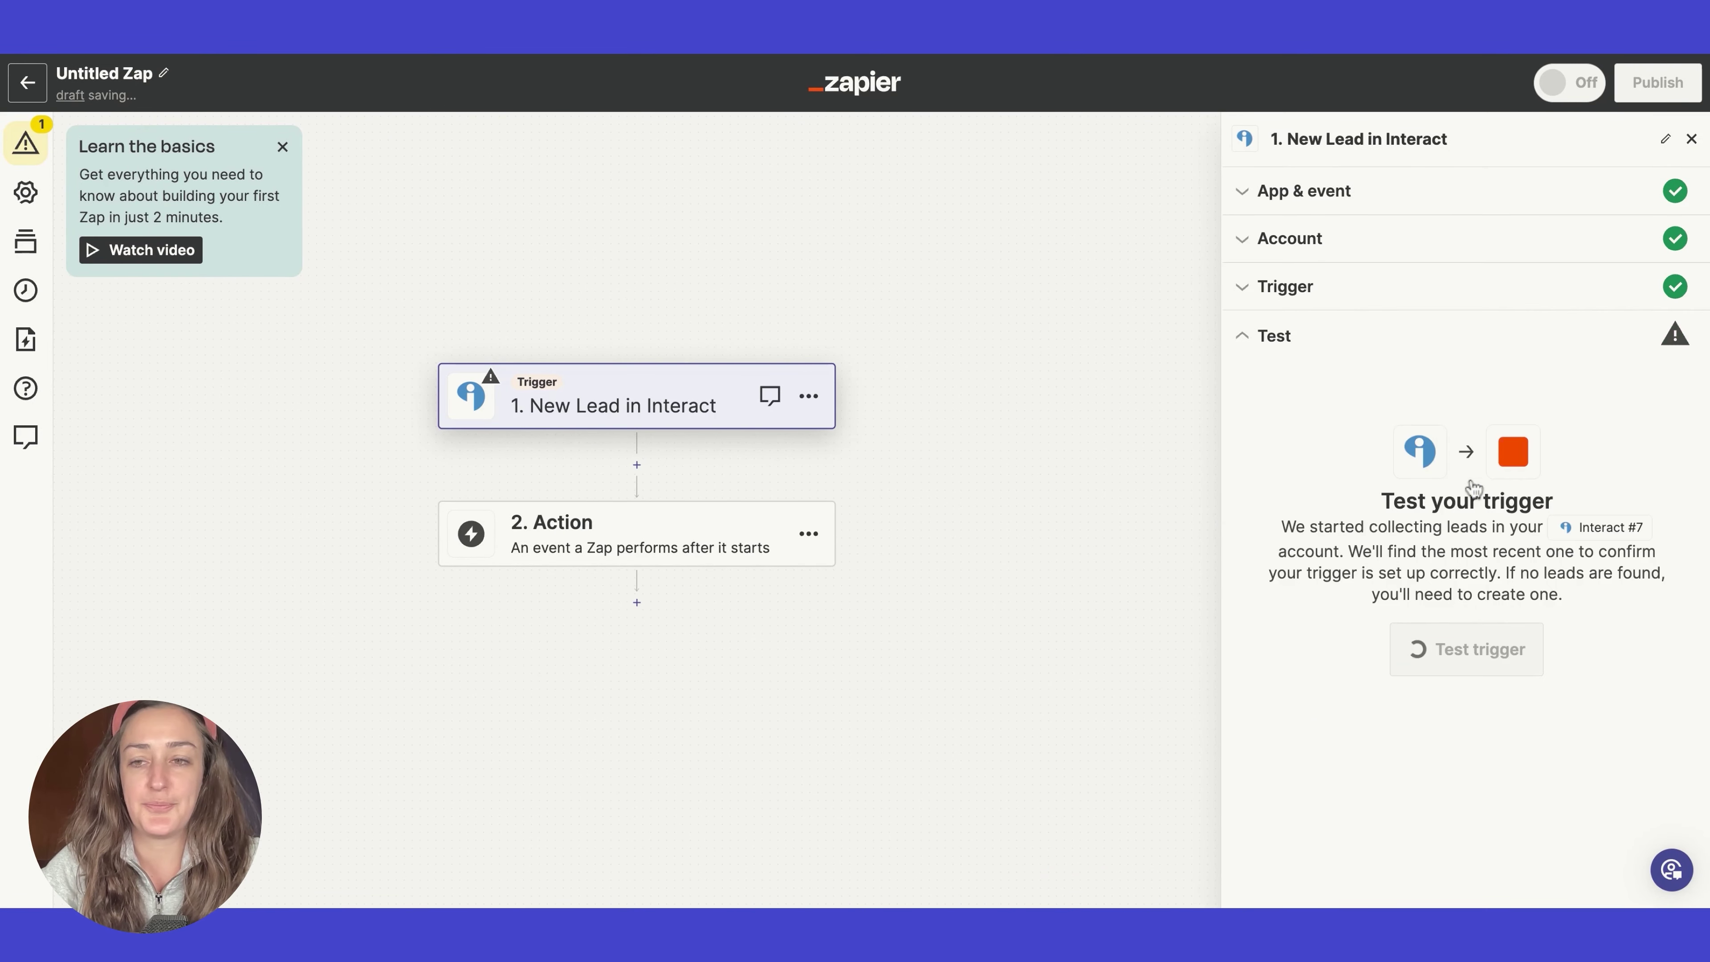
# Test the Interact trigger and continue with the Lead B record
pyautogui.click(1469, 650)
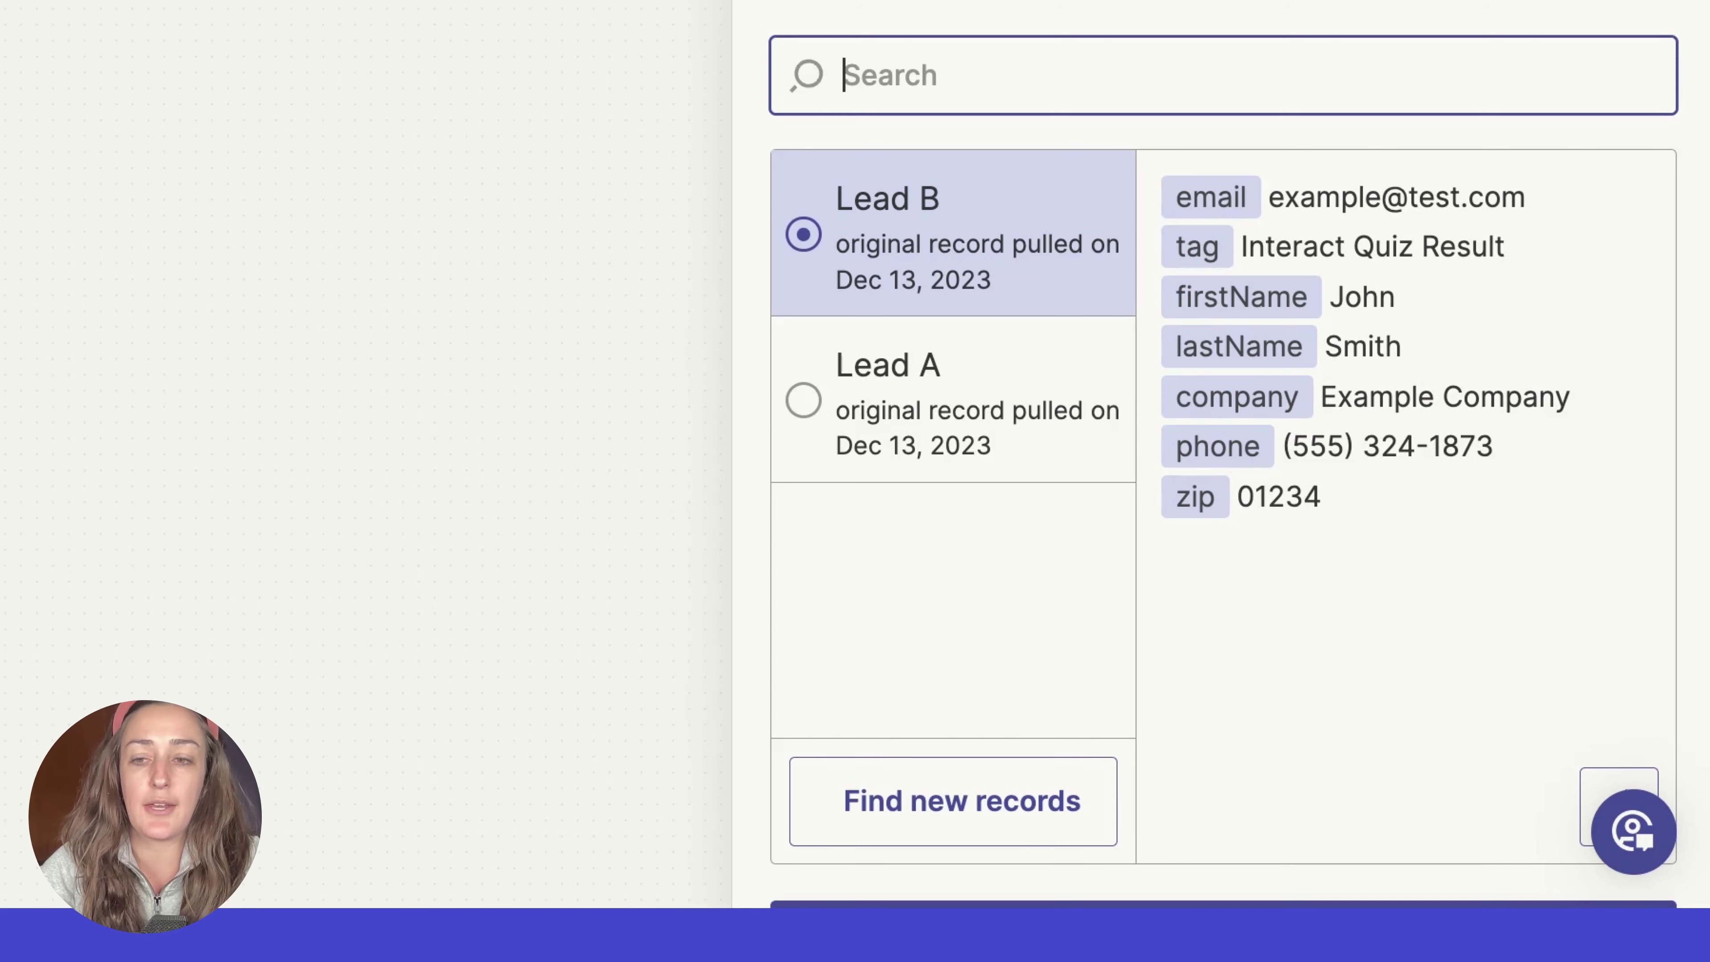
pyautogui.scroll(-2, 1223, 438)
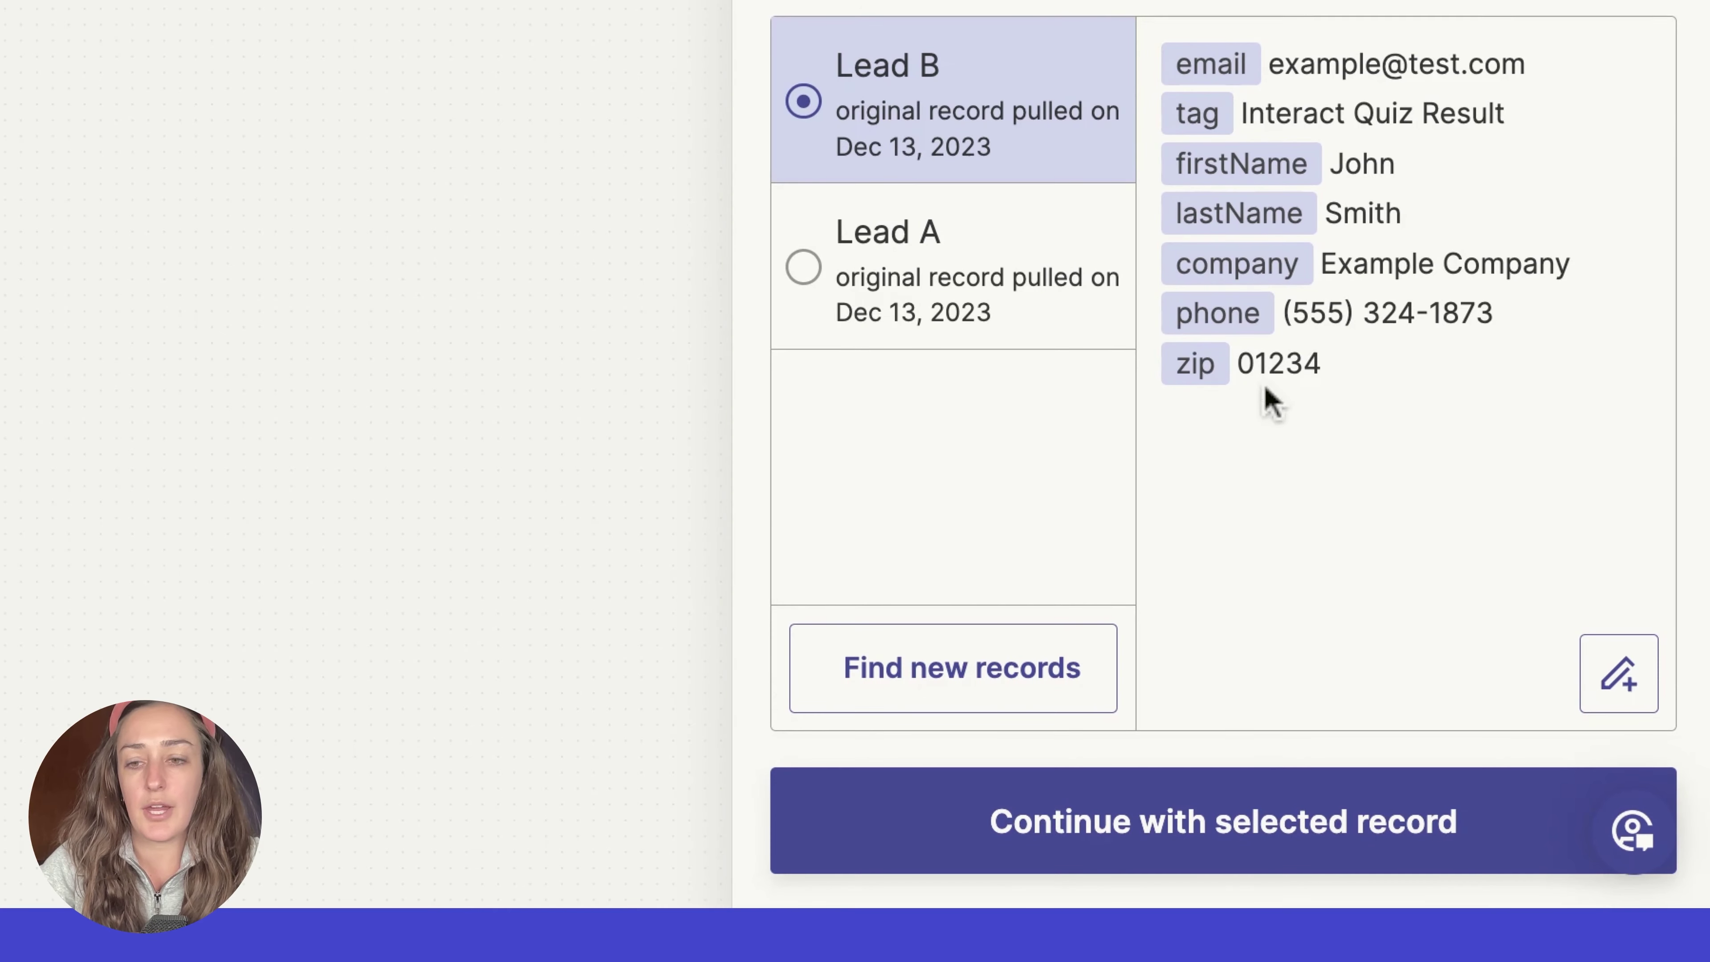
pyautogui.click(1322, 835)
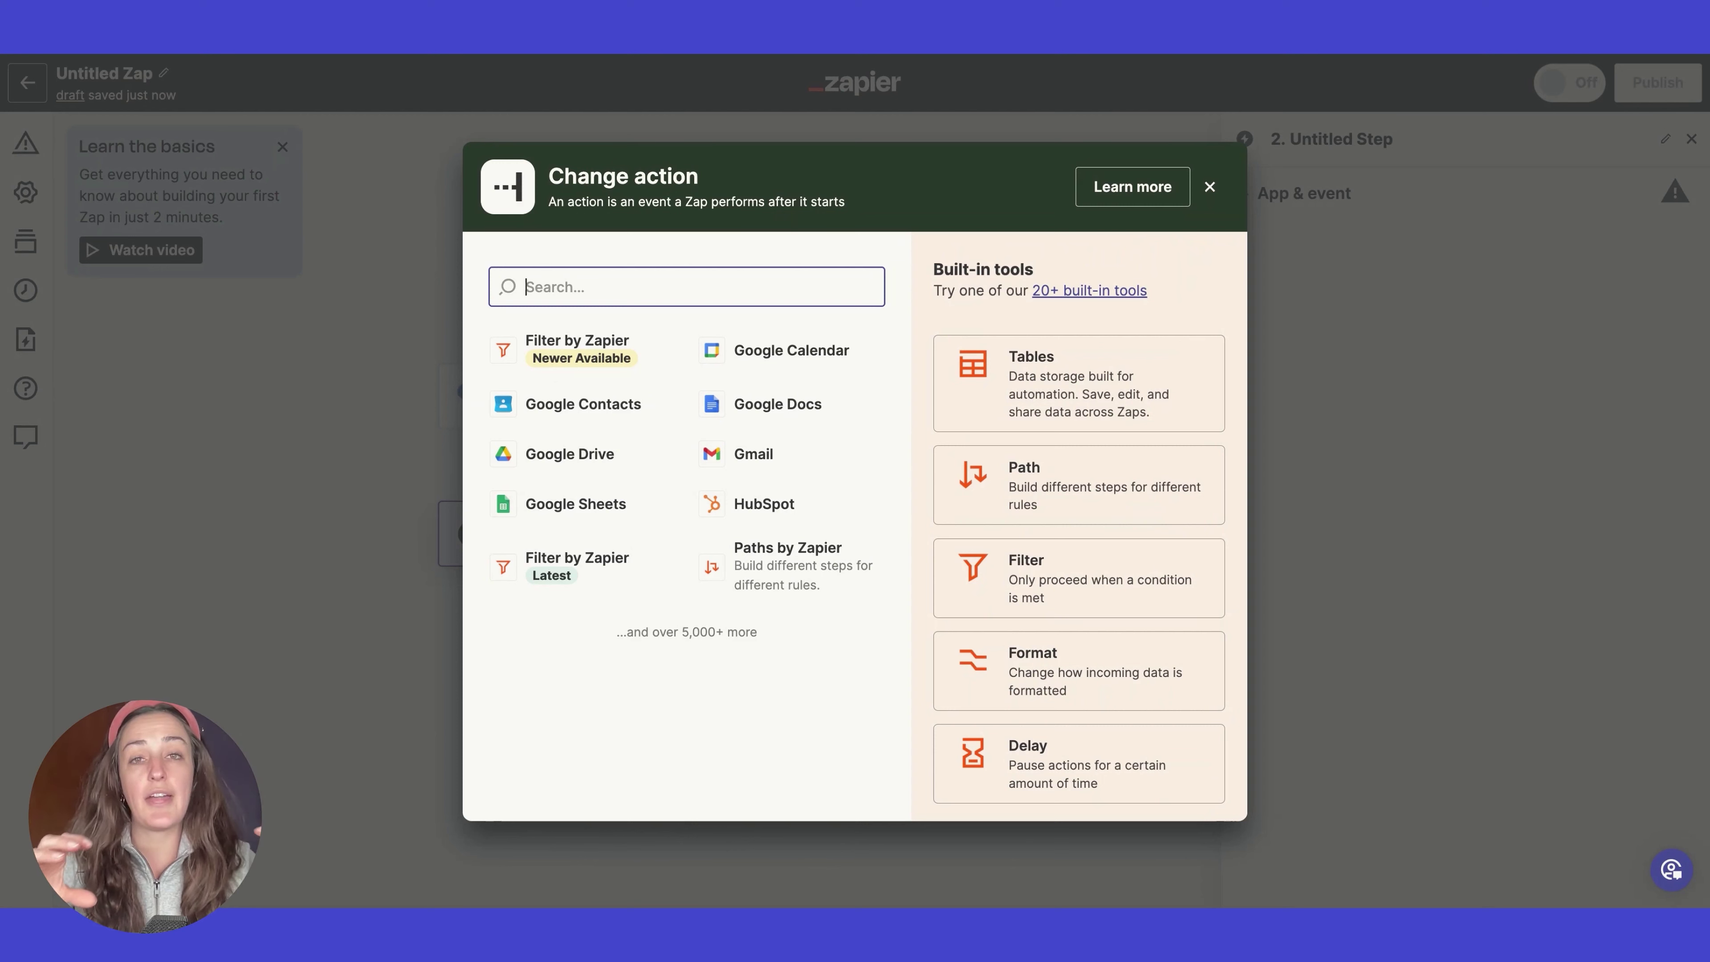
# Set the Zap's action to Podia with the Subscribe Someone event
pyautogui.write('podia')
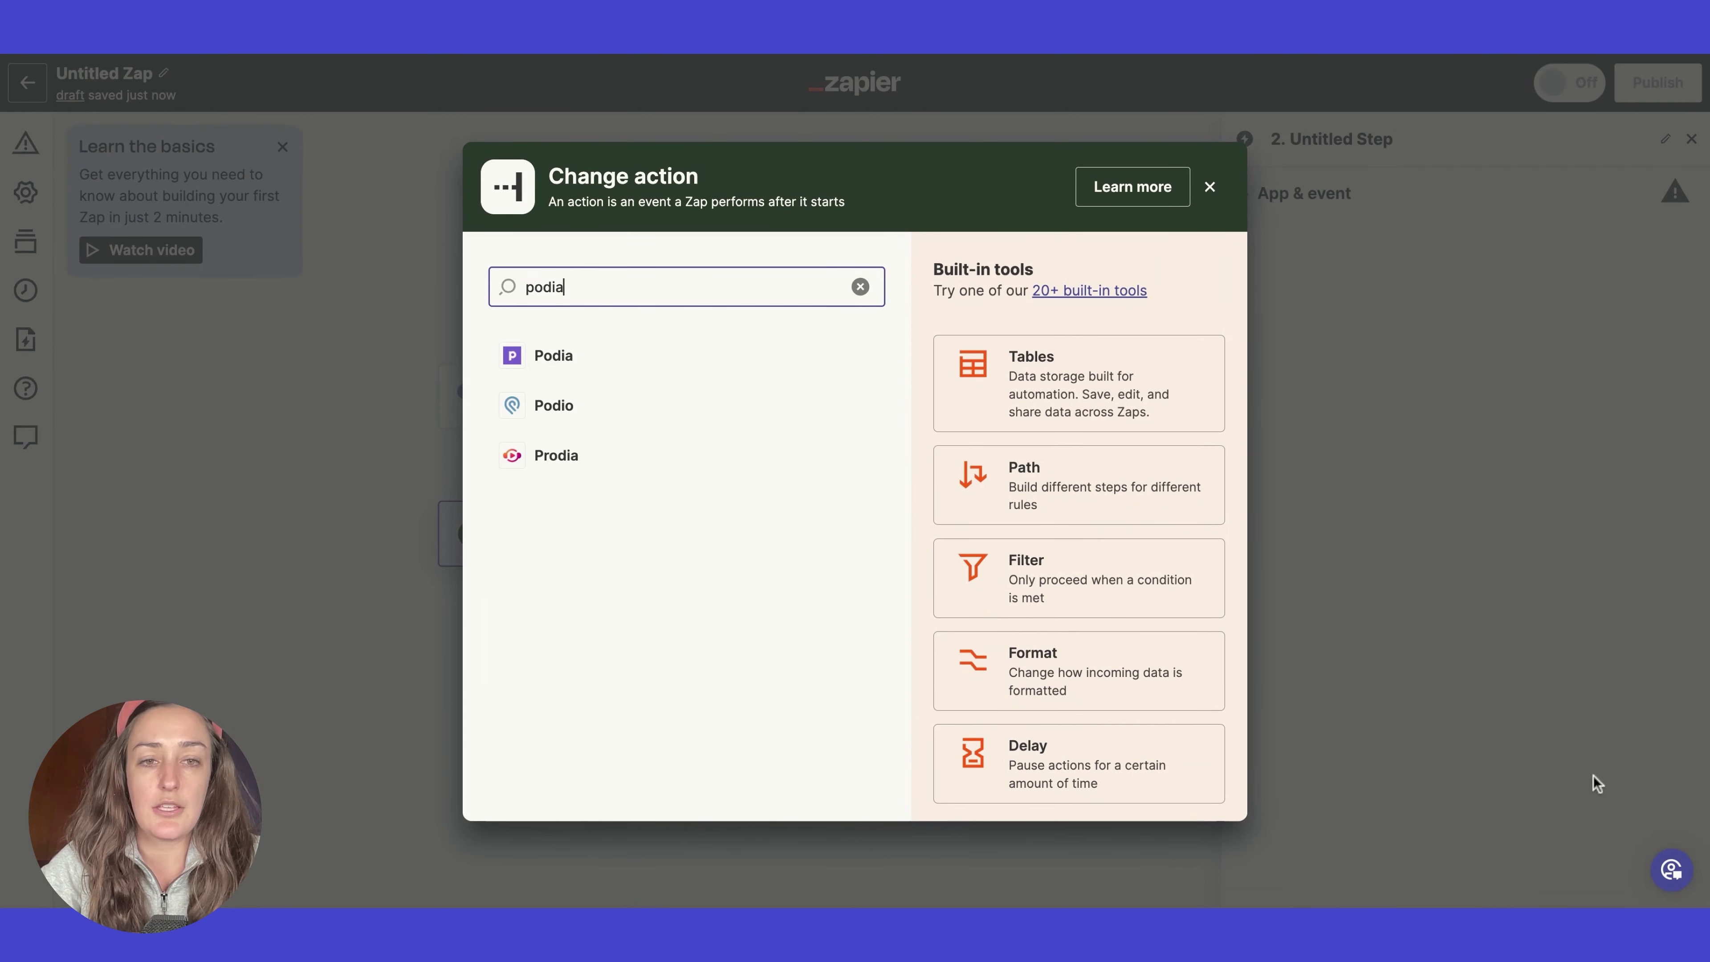
pyautogui.click(567, 369)
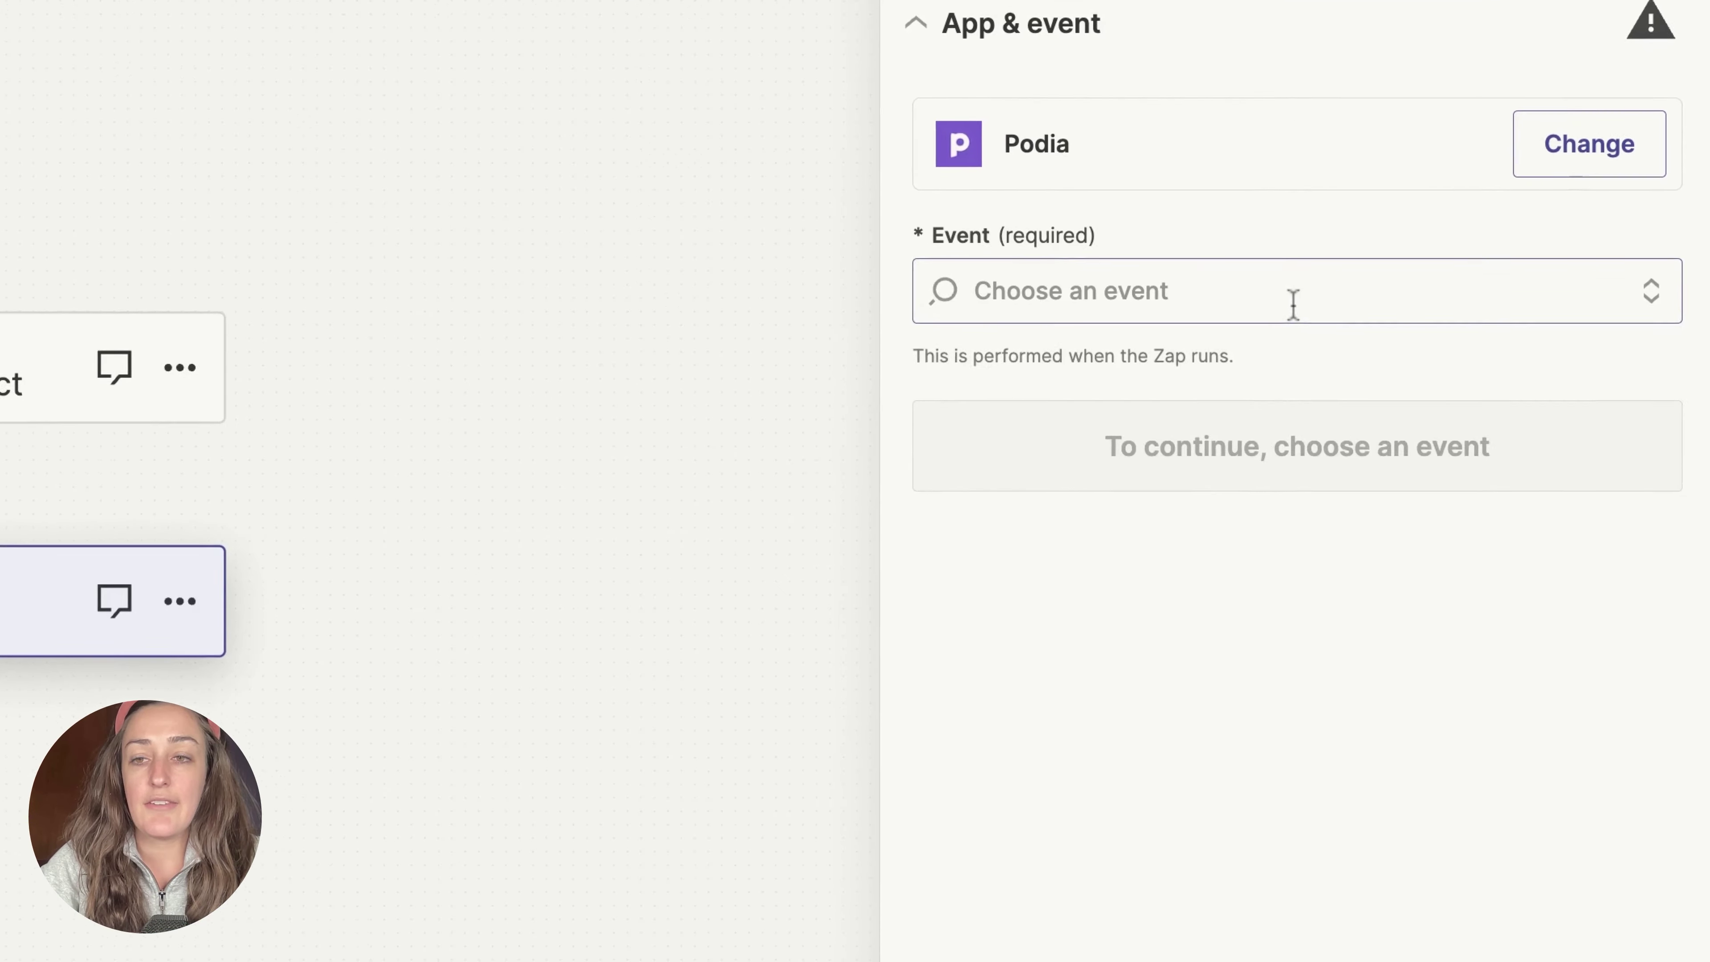
pyautogui.click(1297, 305)
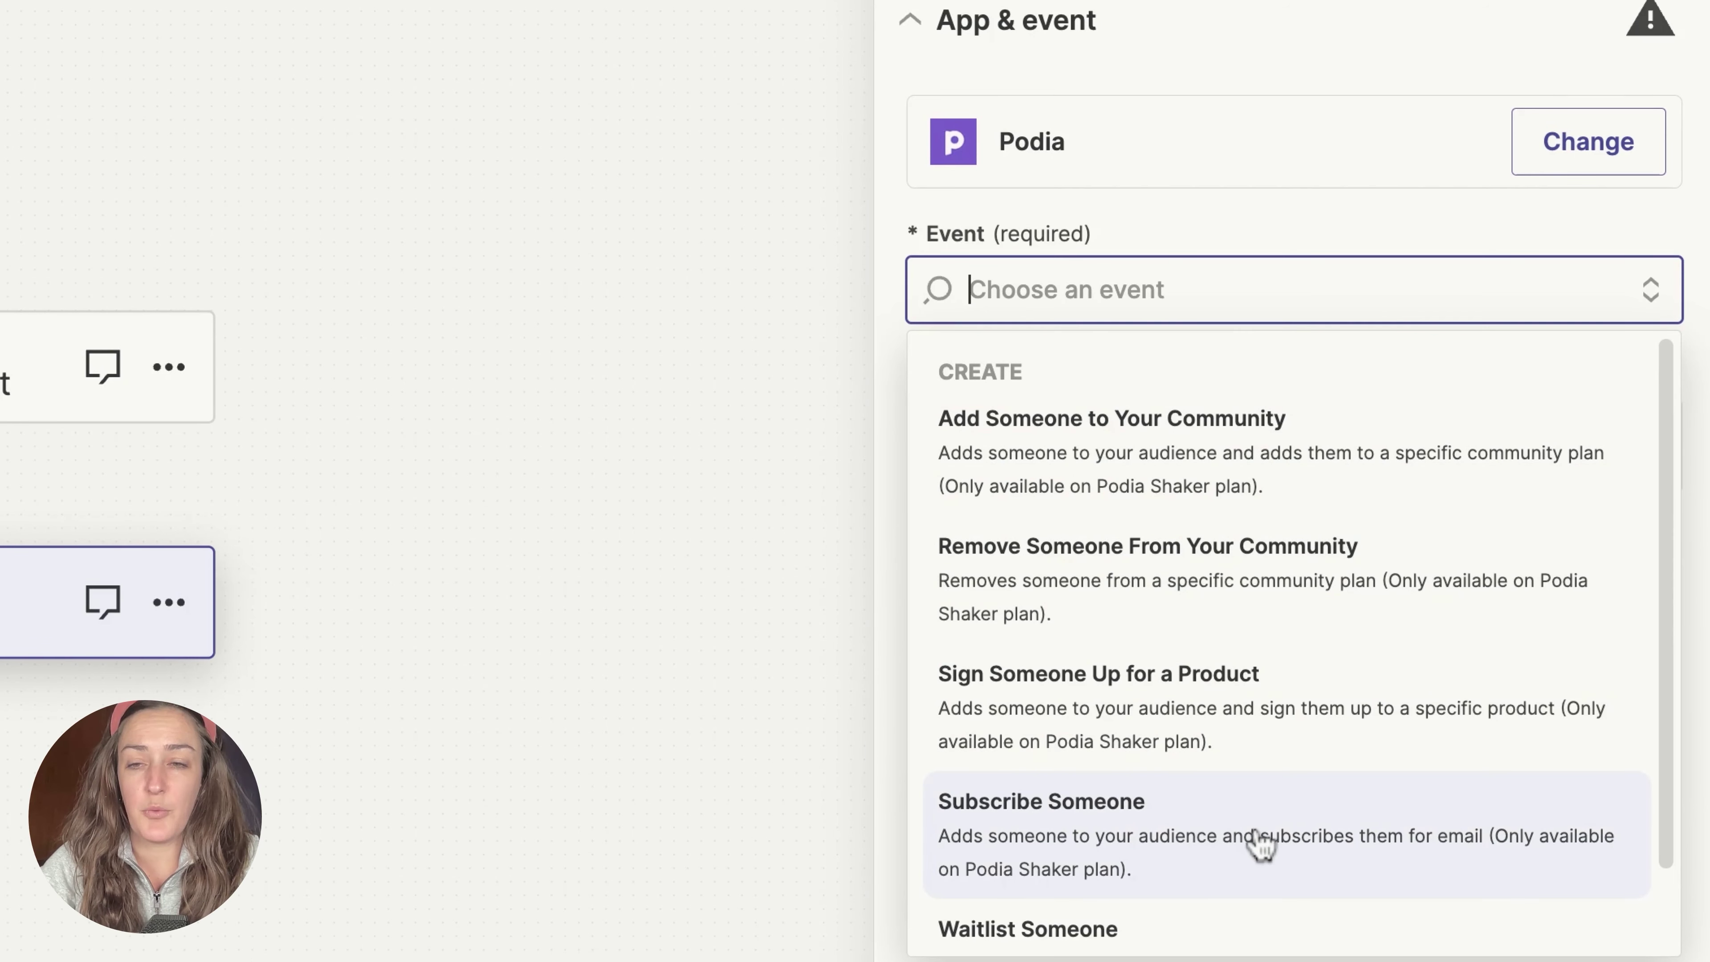
pyautogui.click(1240, 854)
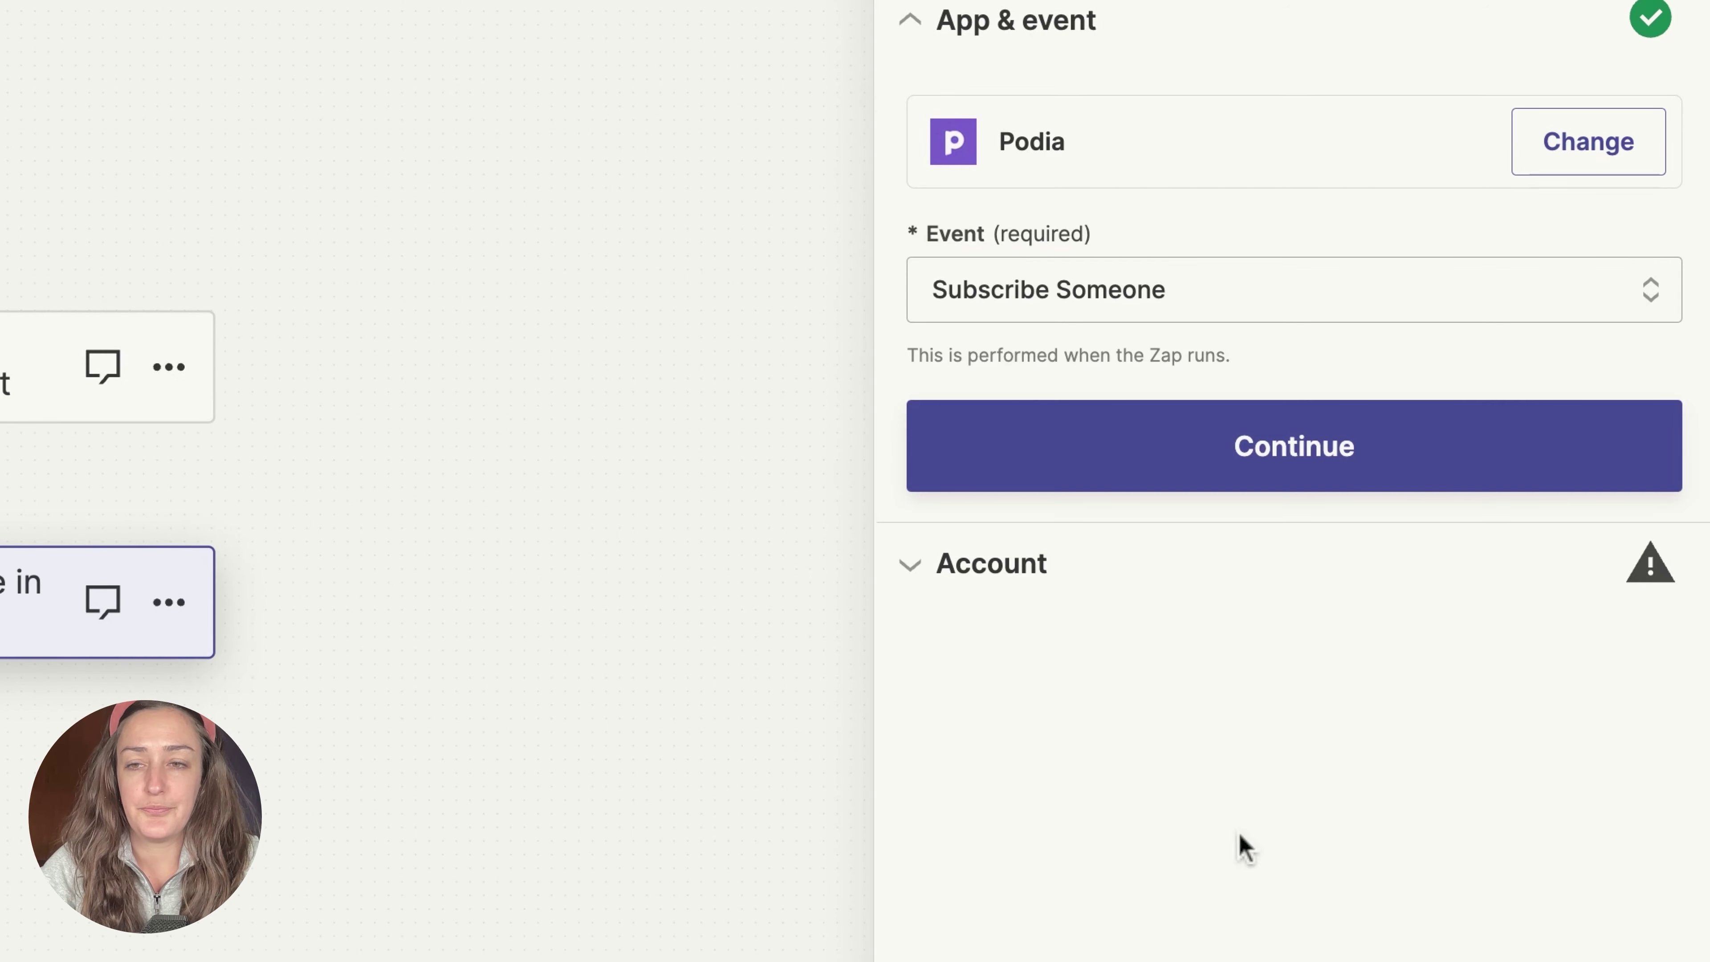
pyautogui.click(1303, 468)
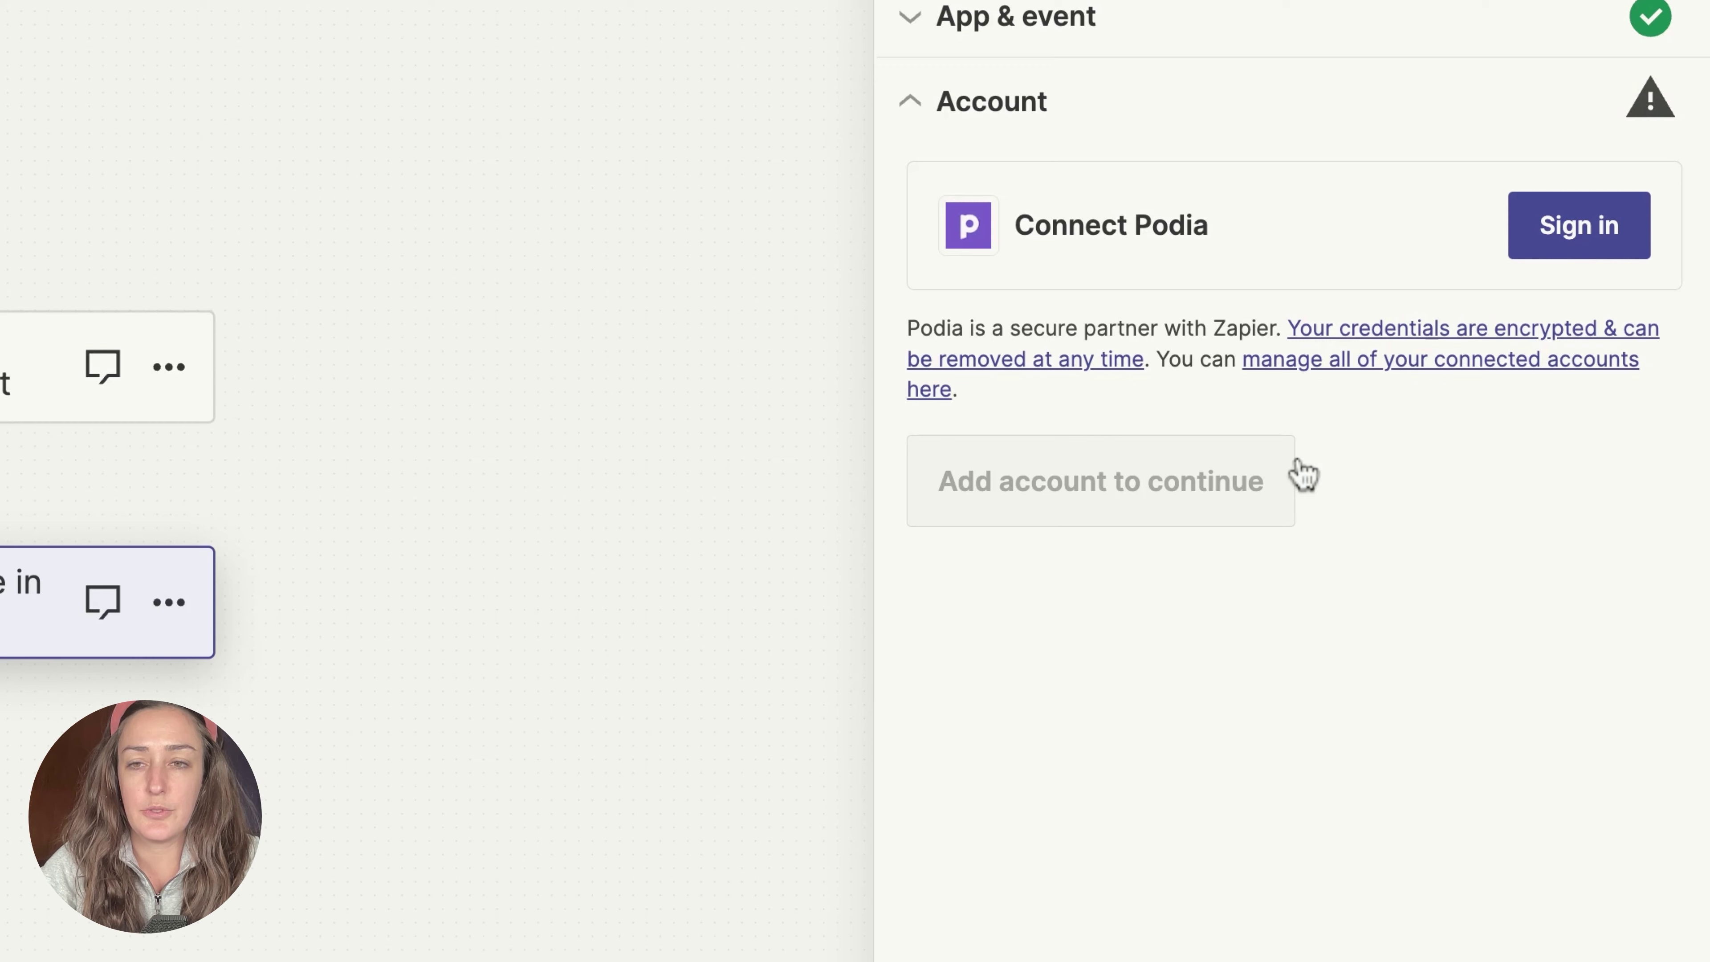
# Connect the Podia account to the action by authorizing Zapier to use it
pyautogui.click(1575, 253)
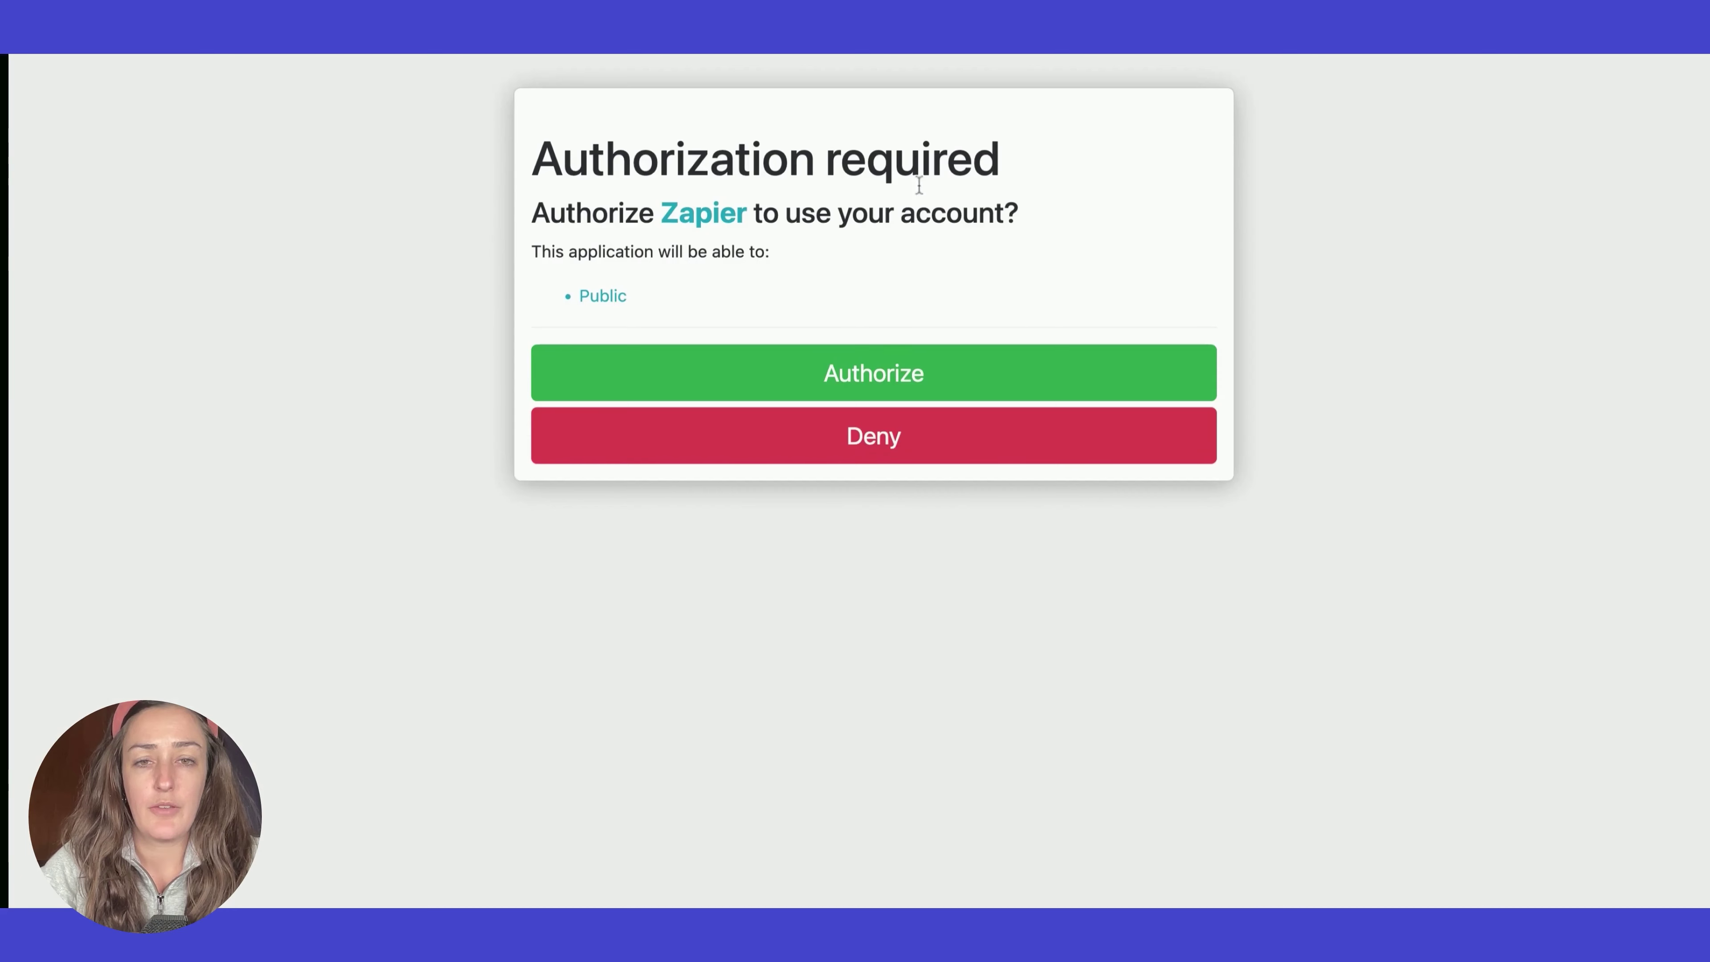
pyautogui.click(959, 395)
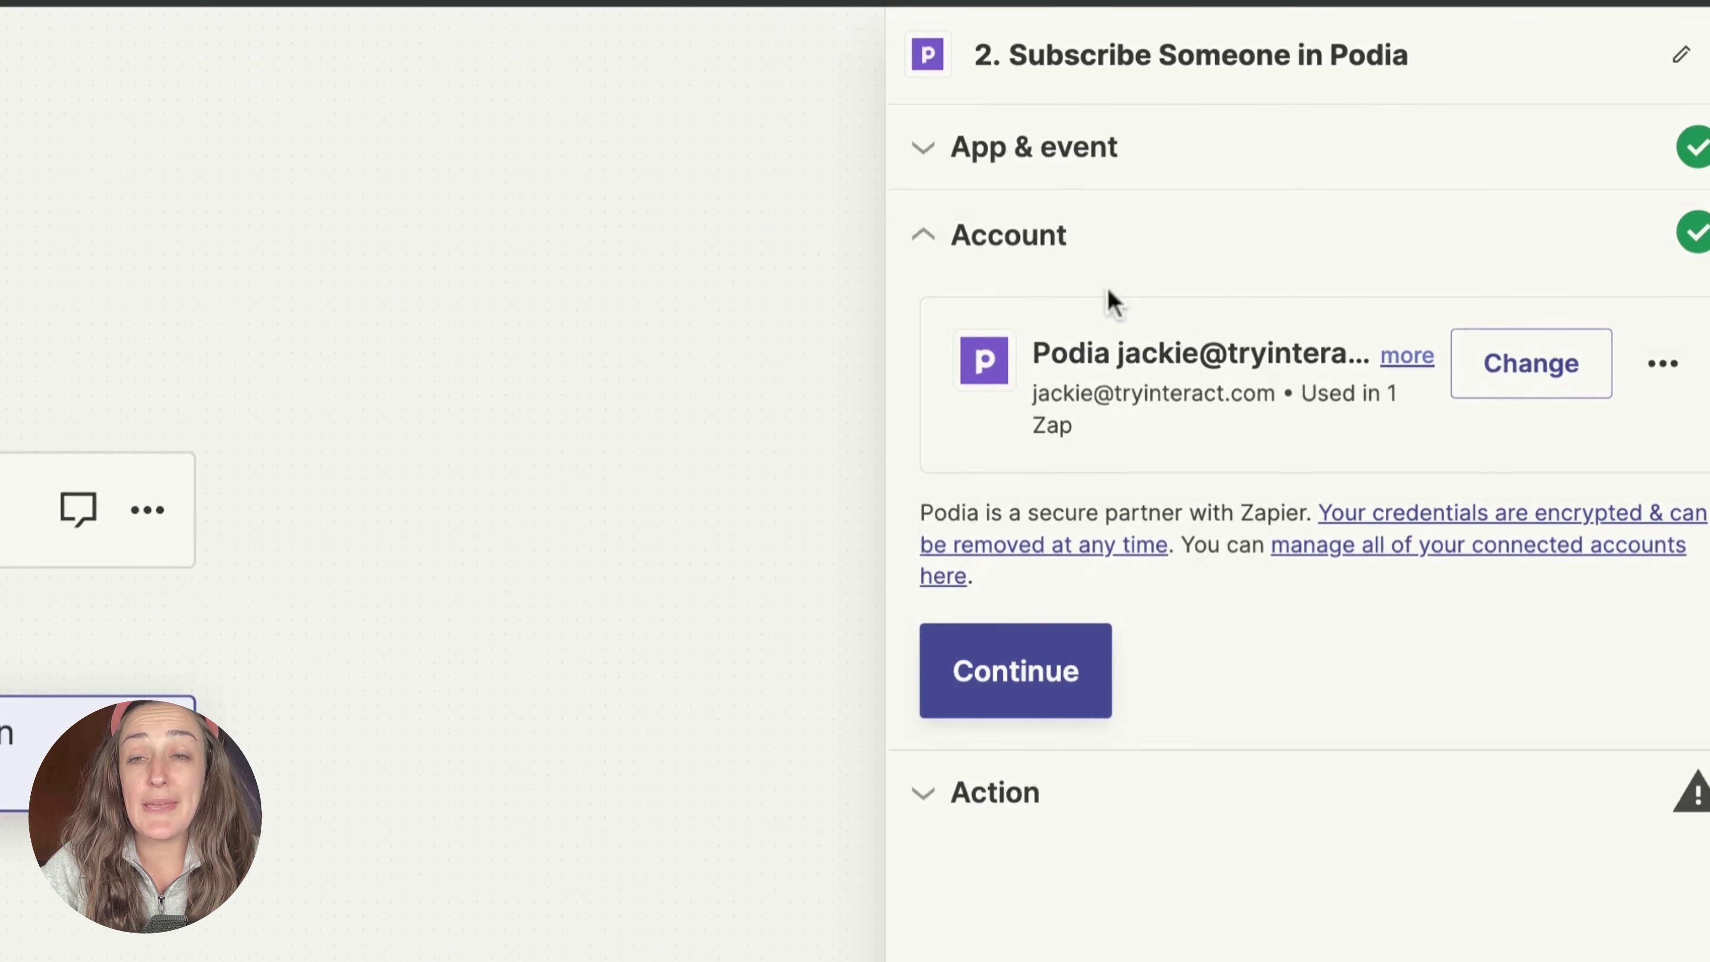
# Continue to the Podia action's fields and map its Email field to the Interact lead's Email
pyautogui.click(1036, 682)
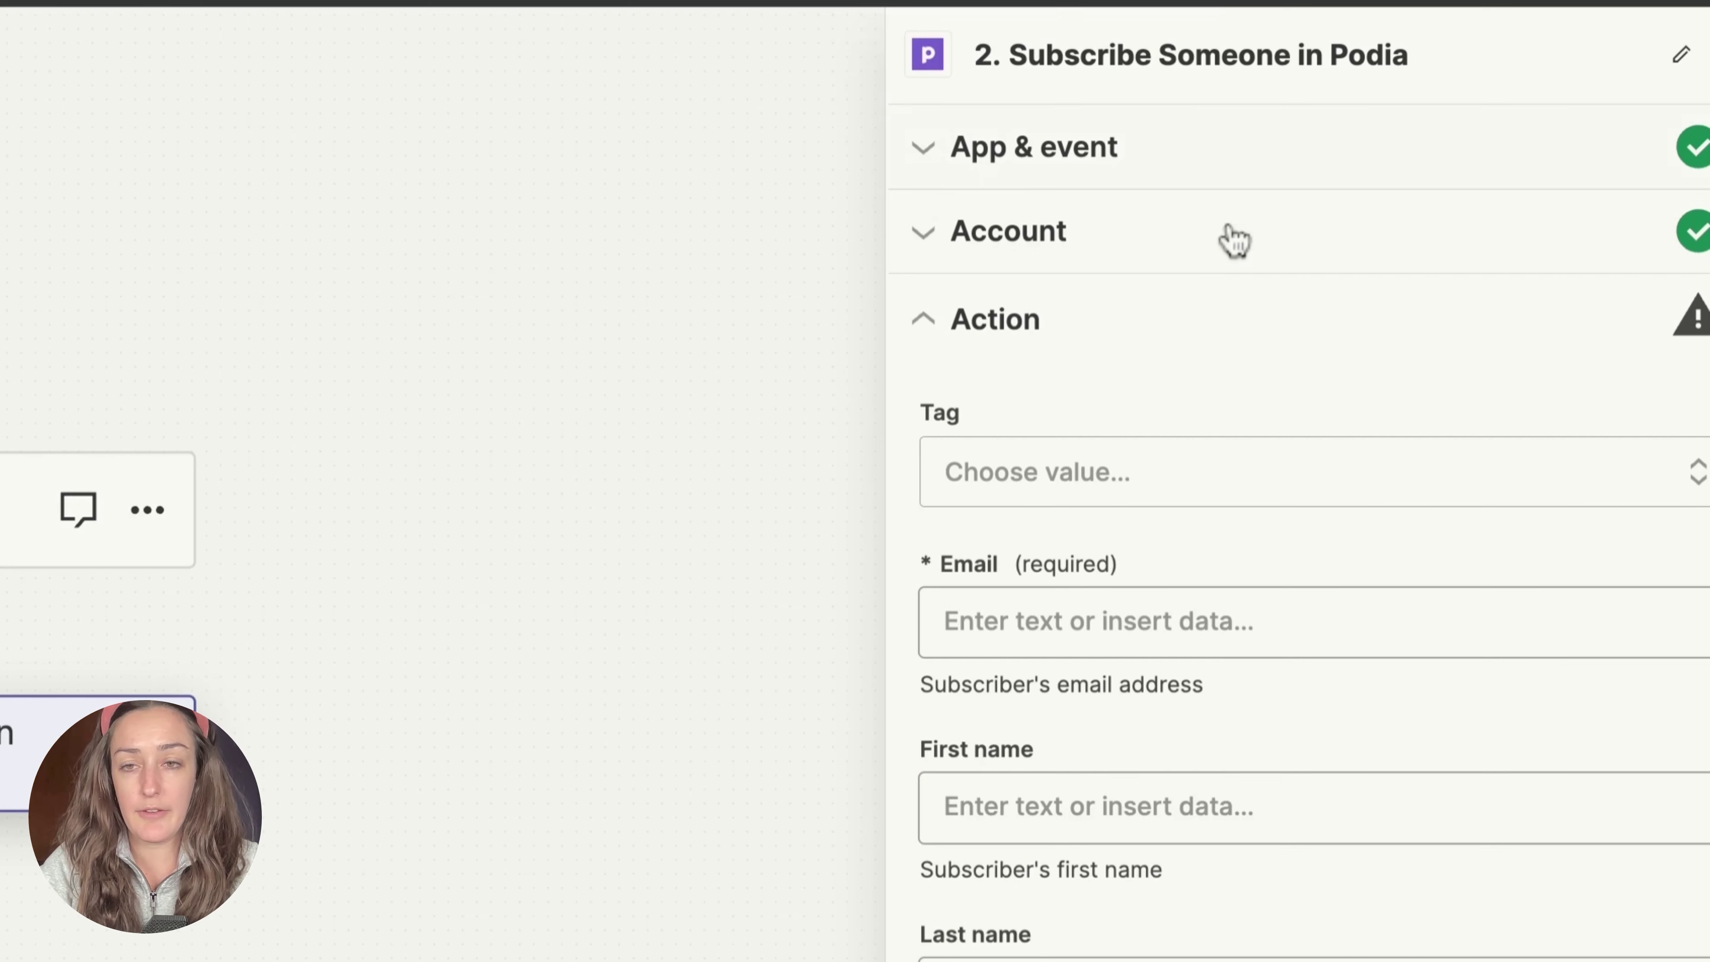
pyautogui.click(1167, 603)
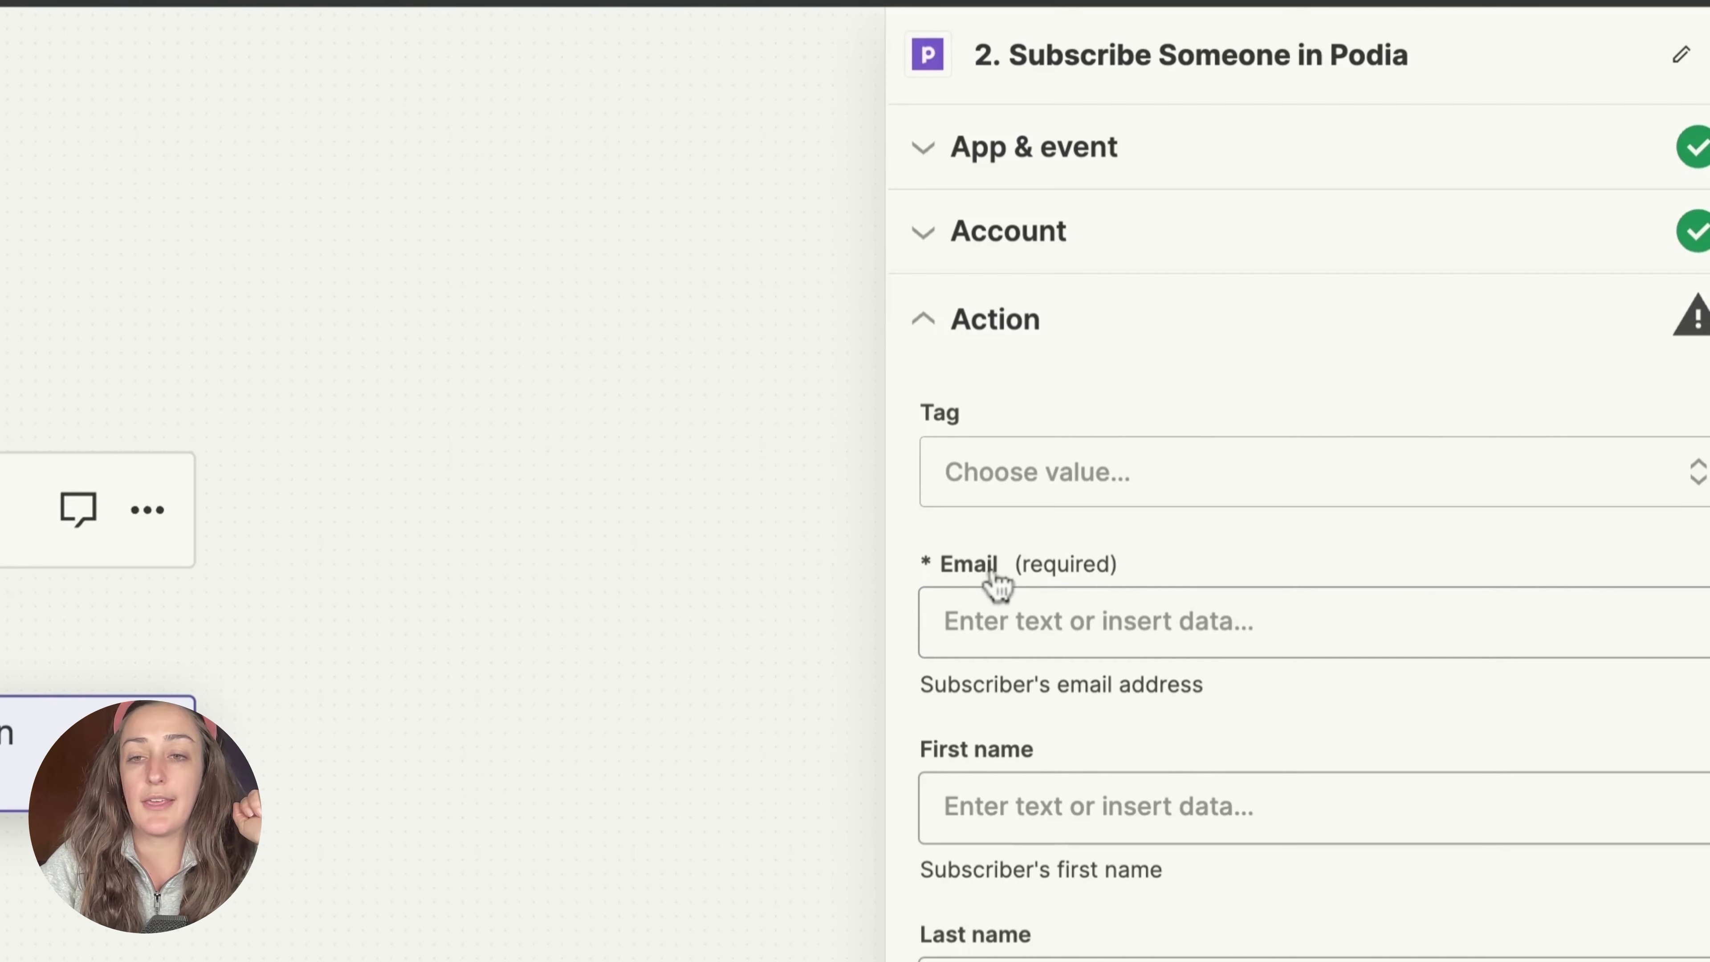
pyautogui.click(1030, 619)
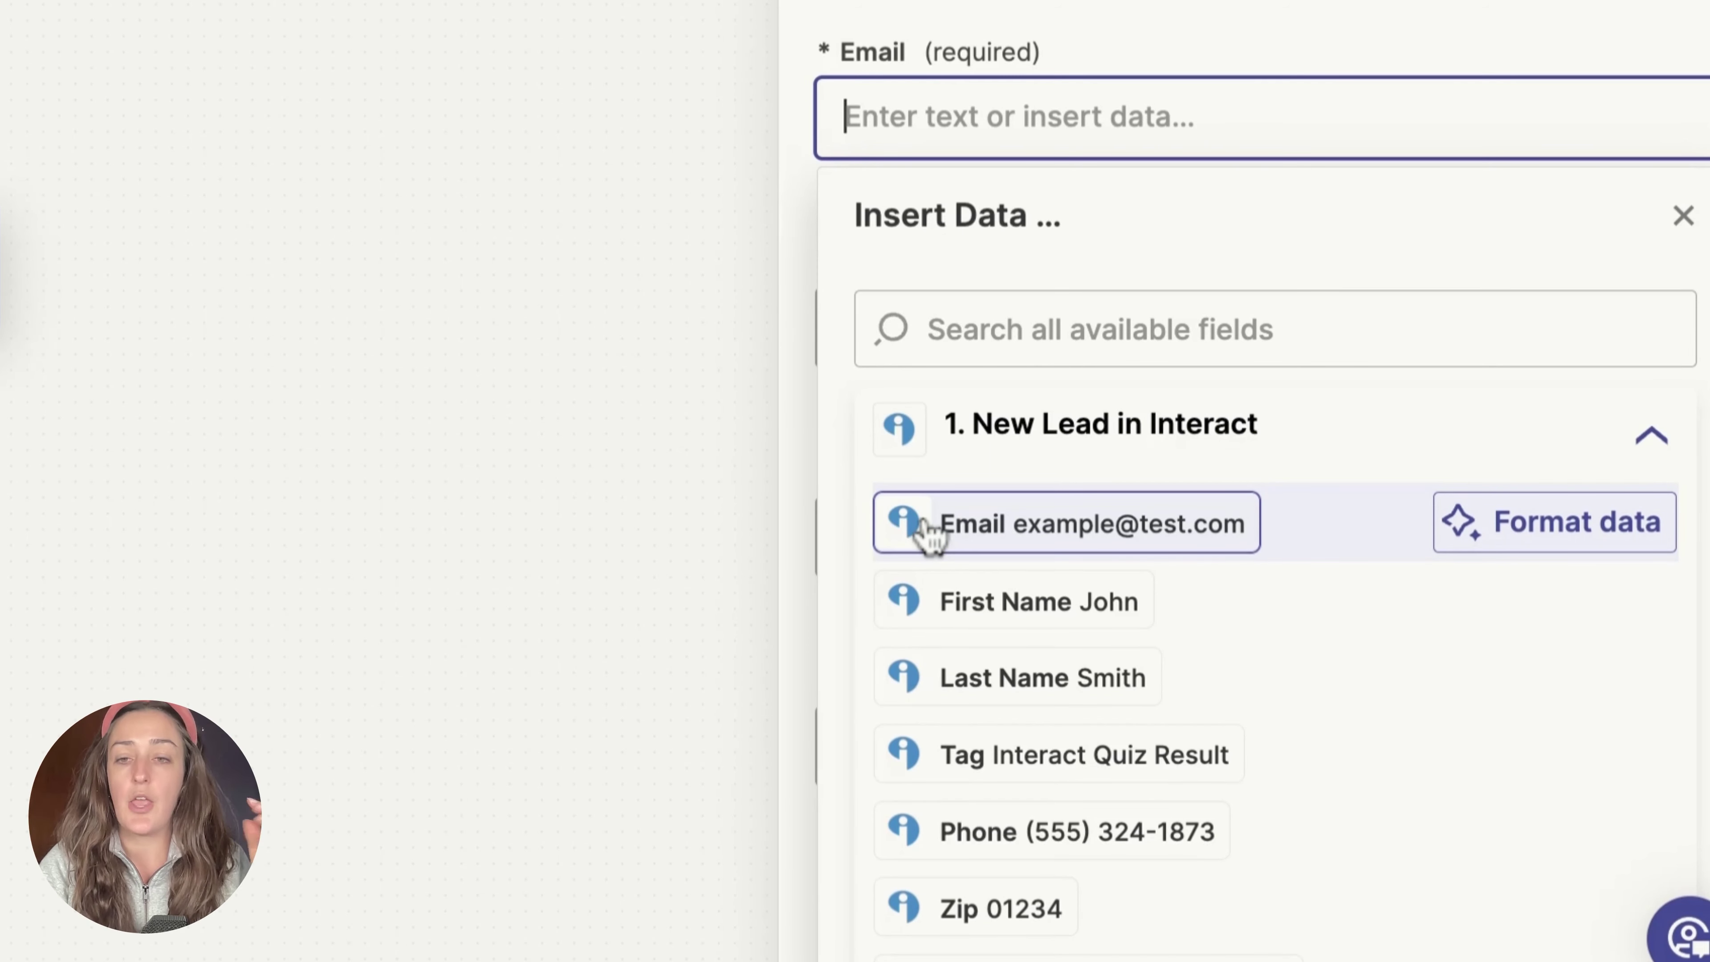
pyautogui.click(976, 529)
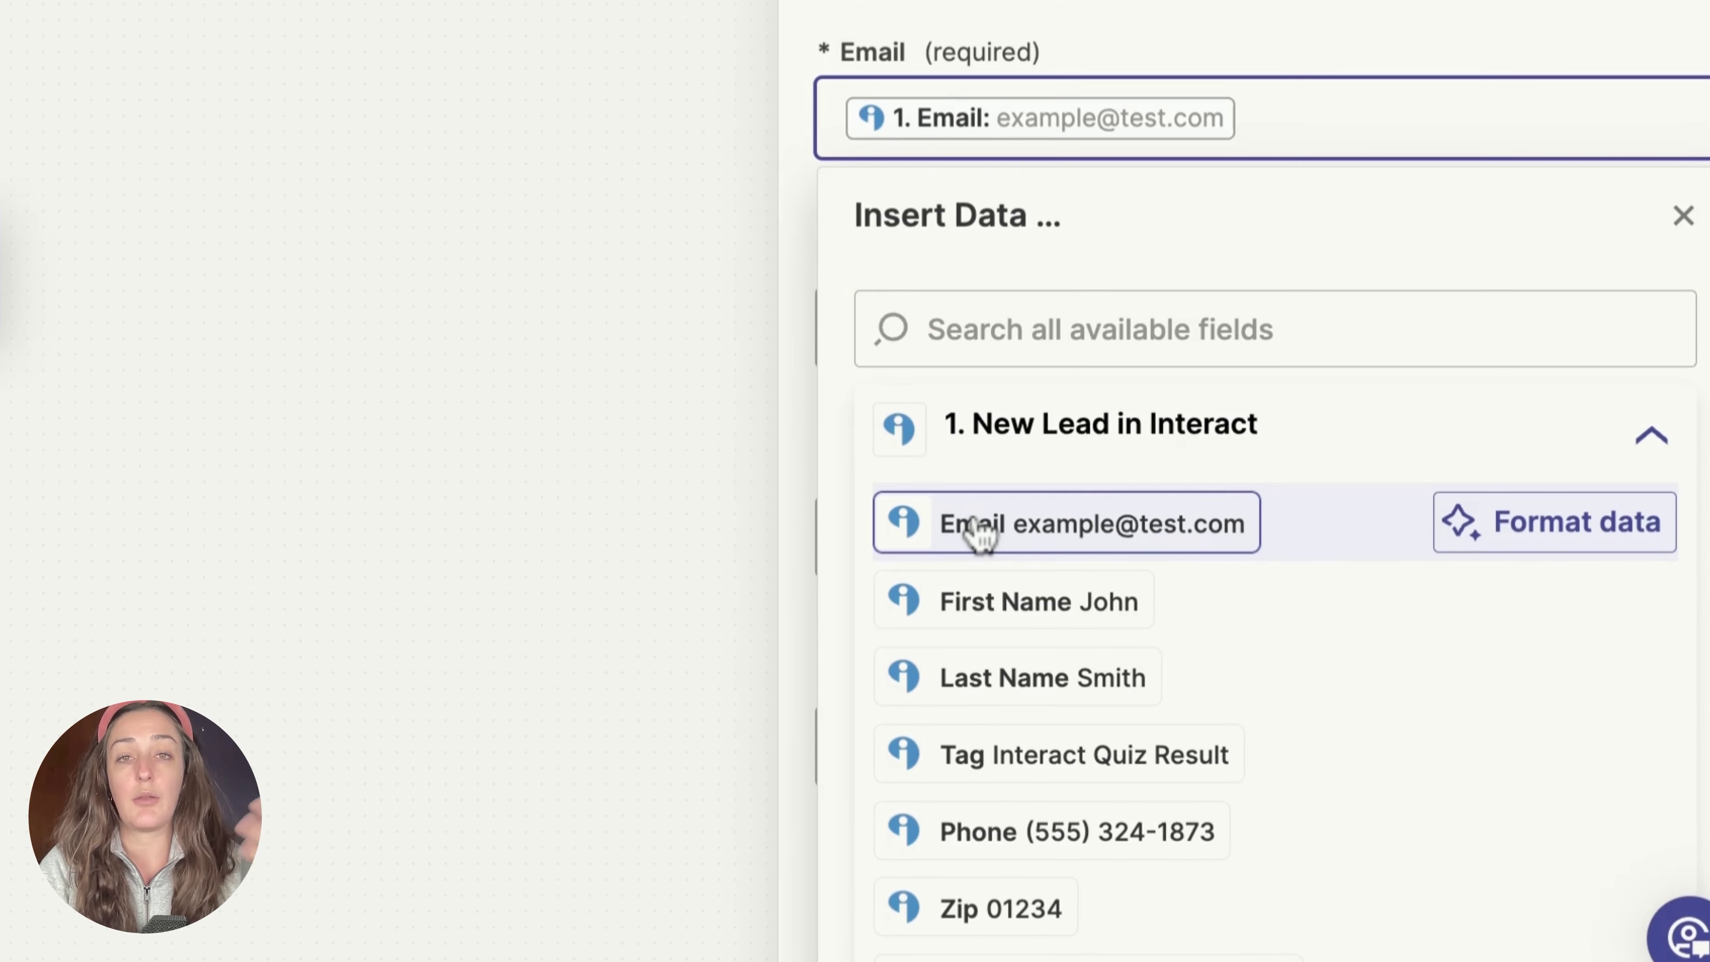
# Map the subscriber's First name field to the Interact lead's First Name and continue past the action setup
pyautogui.click(1286, 31)
pyautogui.click(1023, 317)
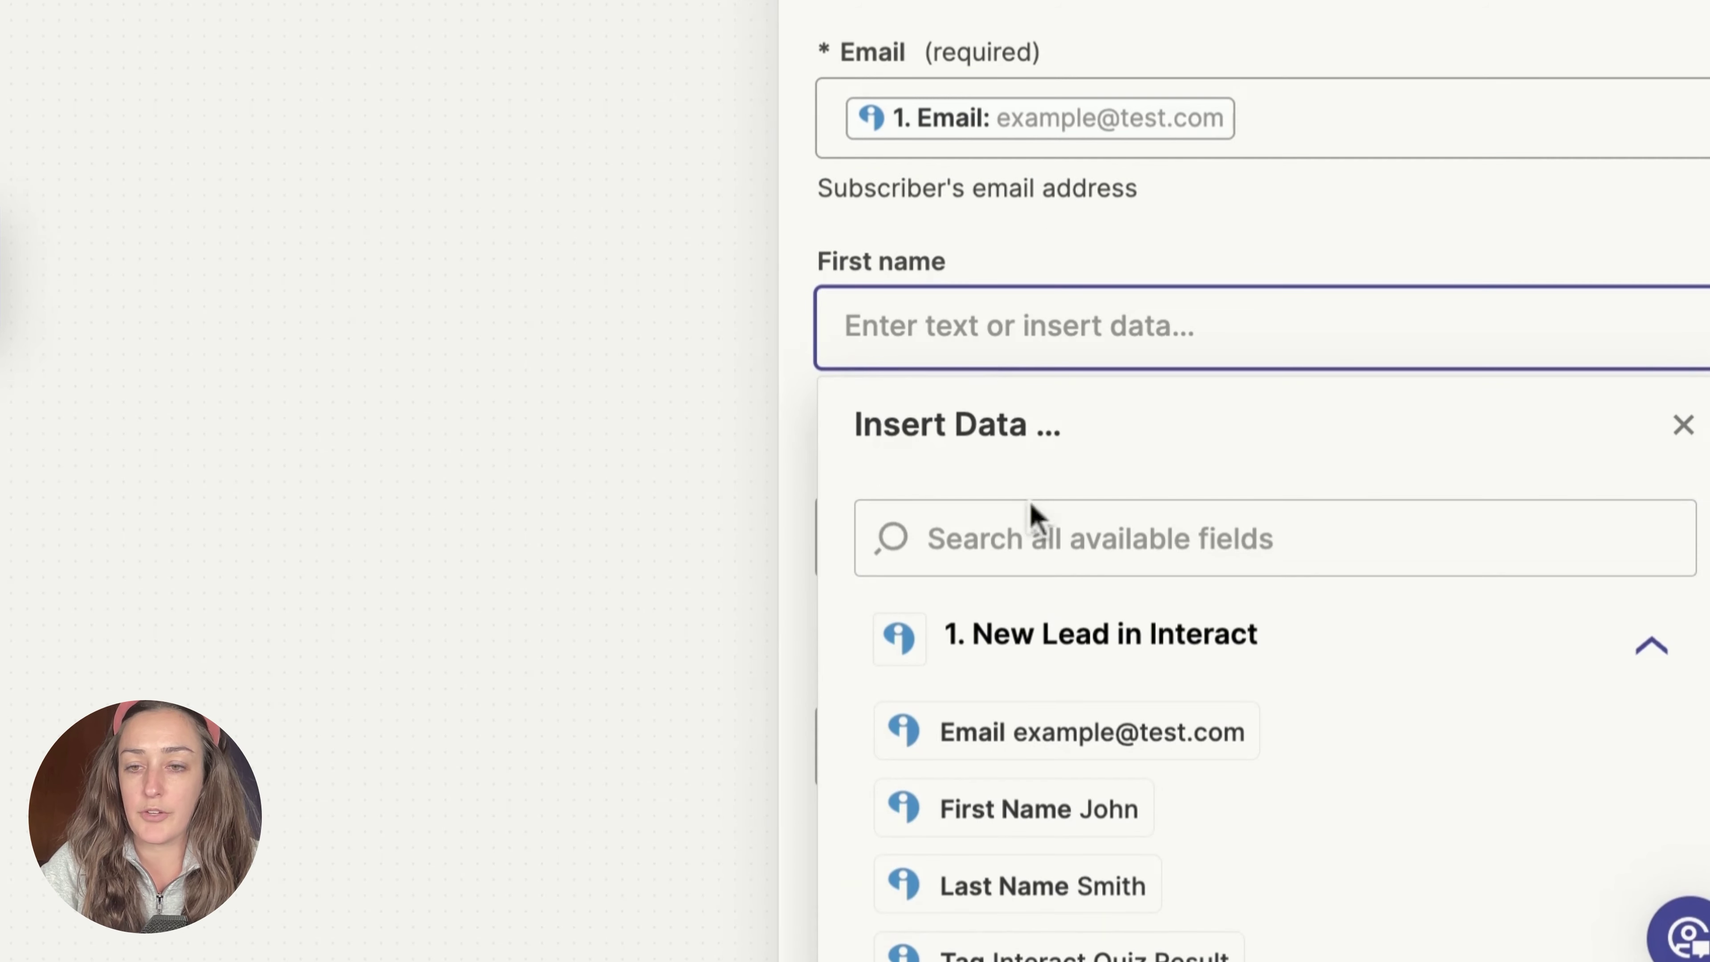
pyautogui.click(1055, 829)
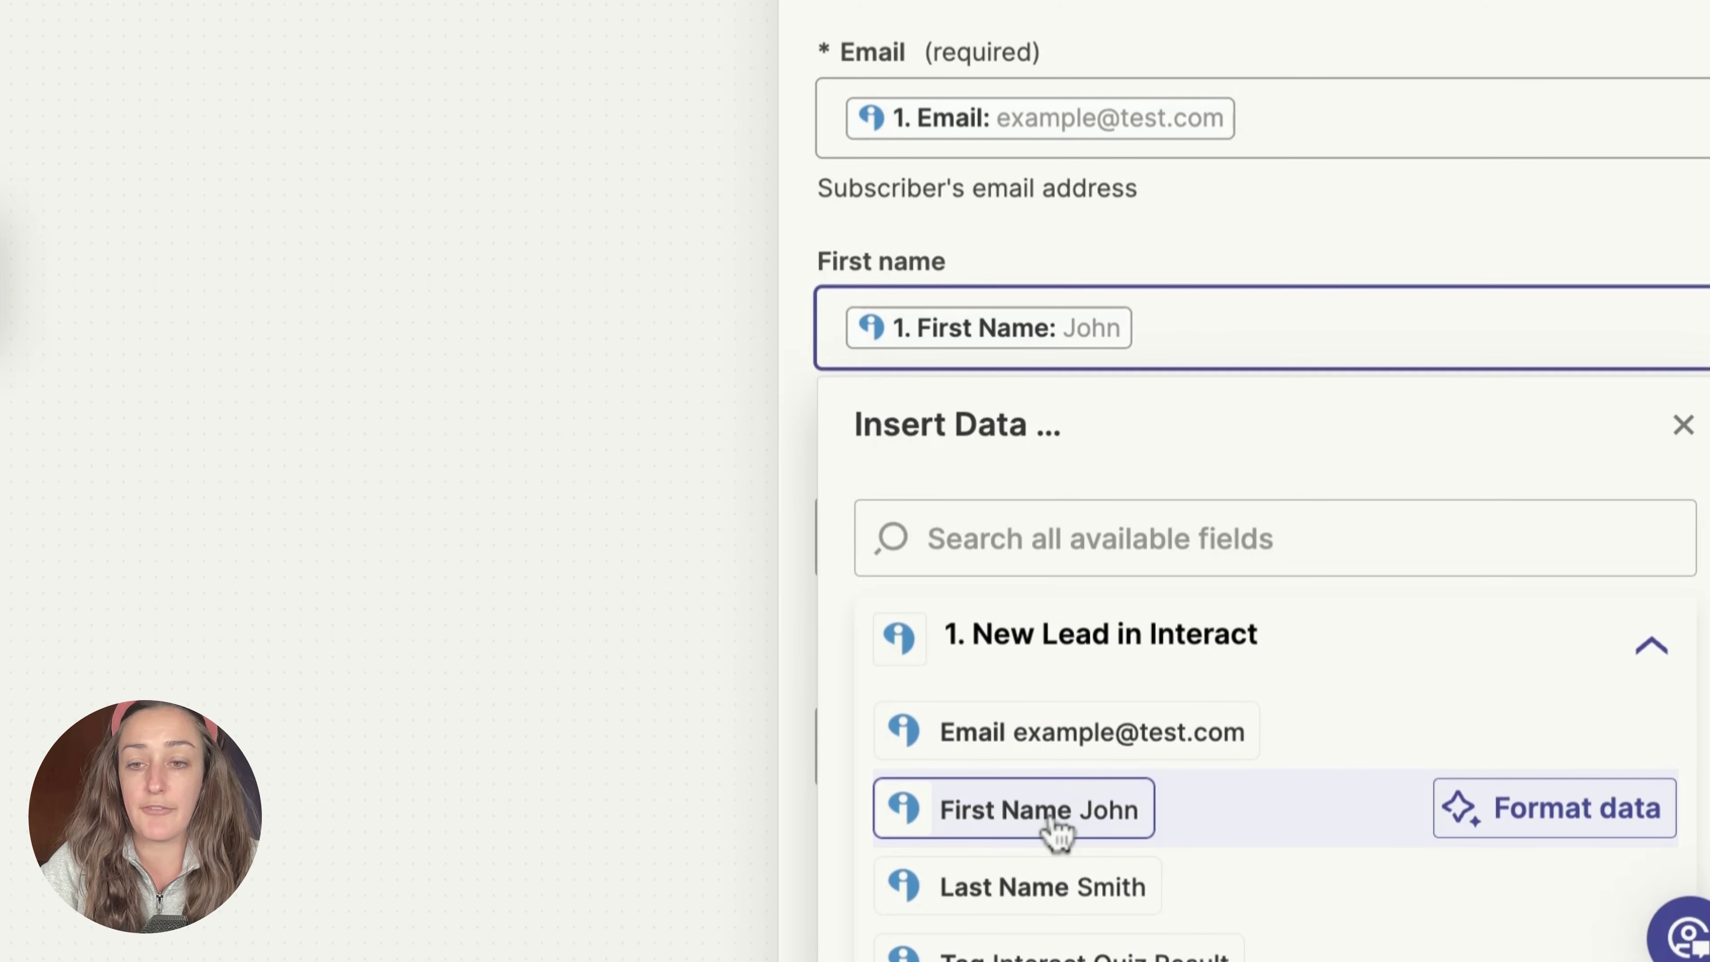
pyautogui.click(1240, 267)
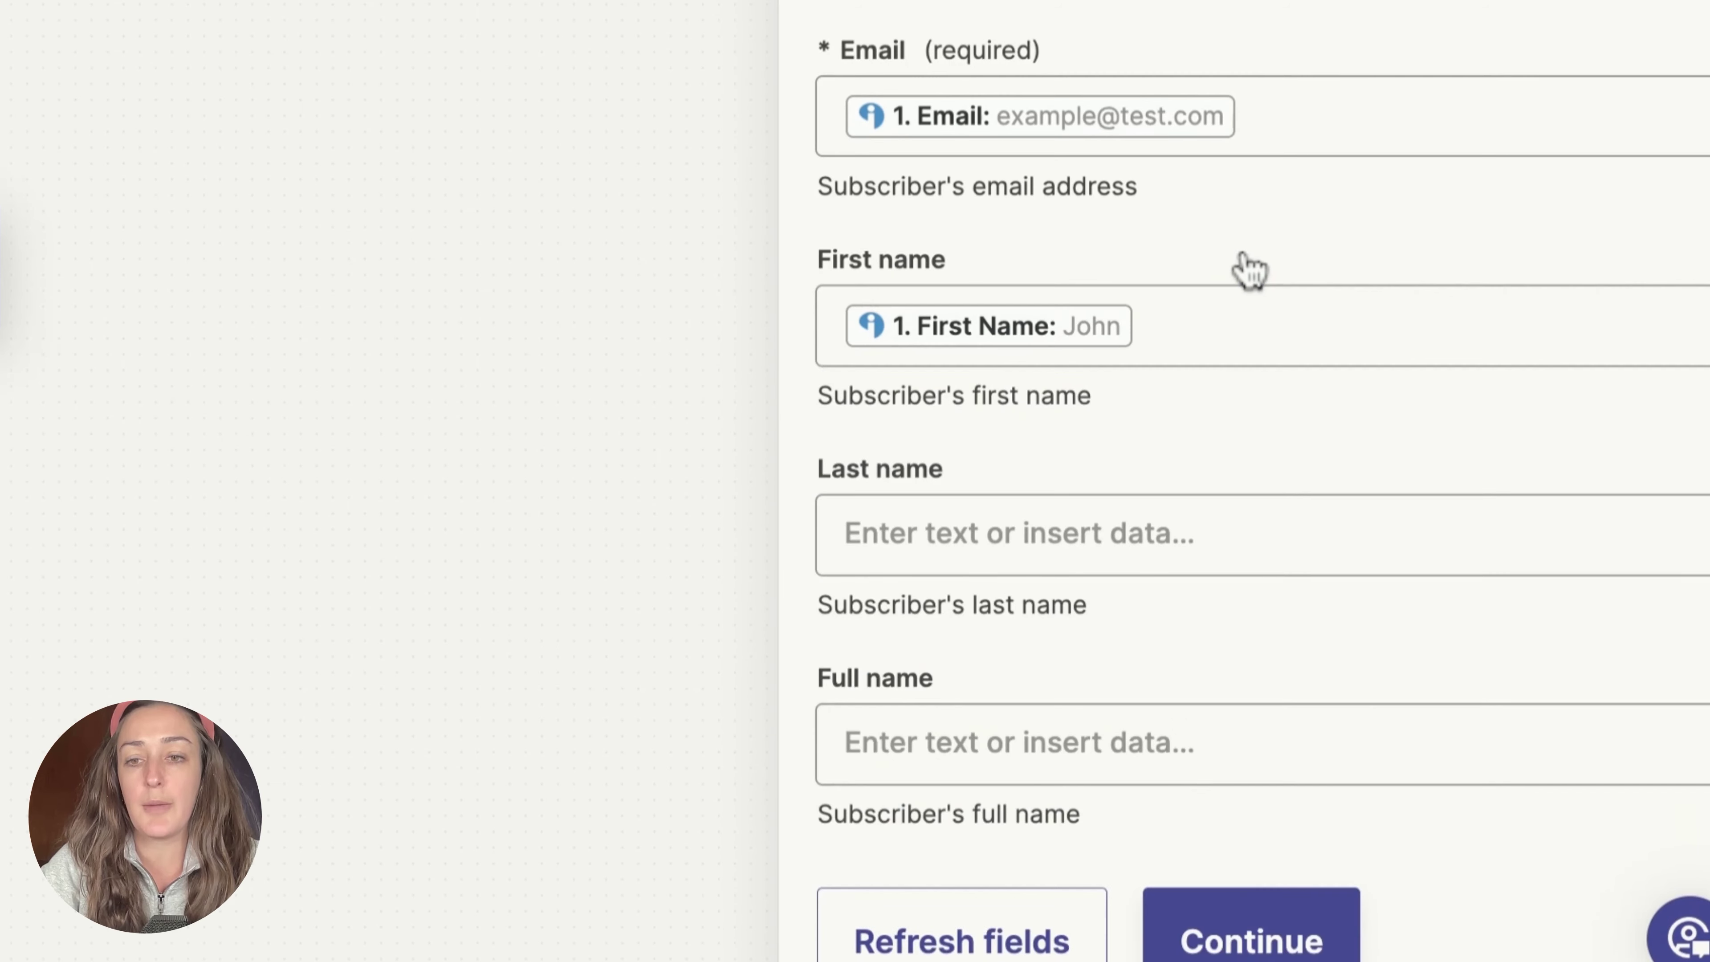
pyautogui.scroll(-2, 1240, 267)
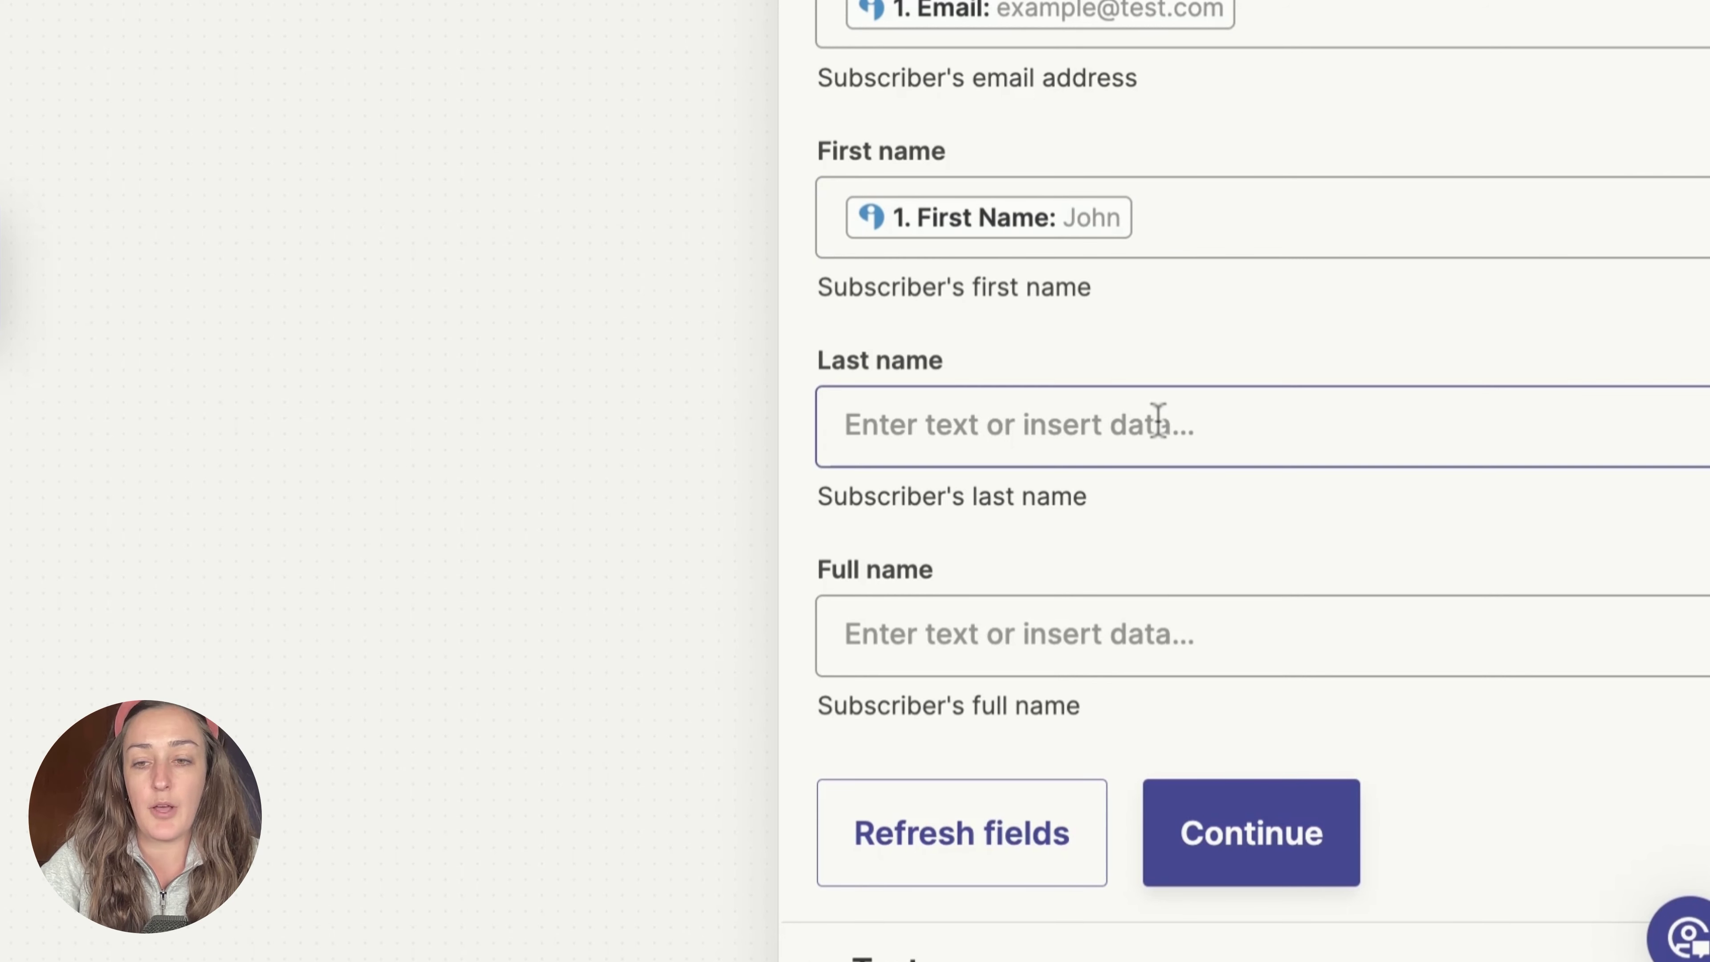
pyautogui.click(1244, 868)
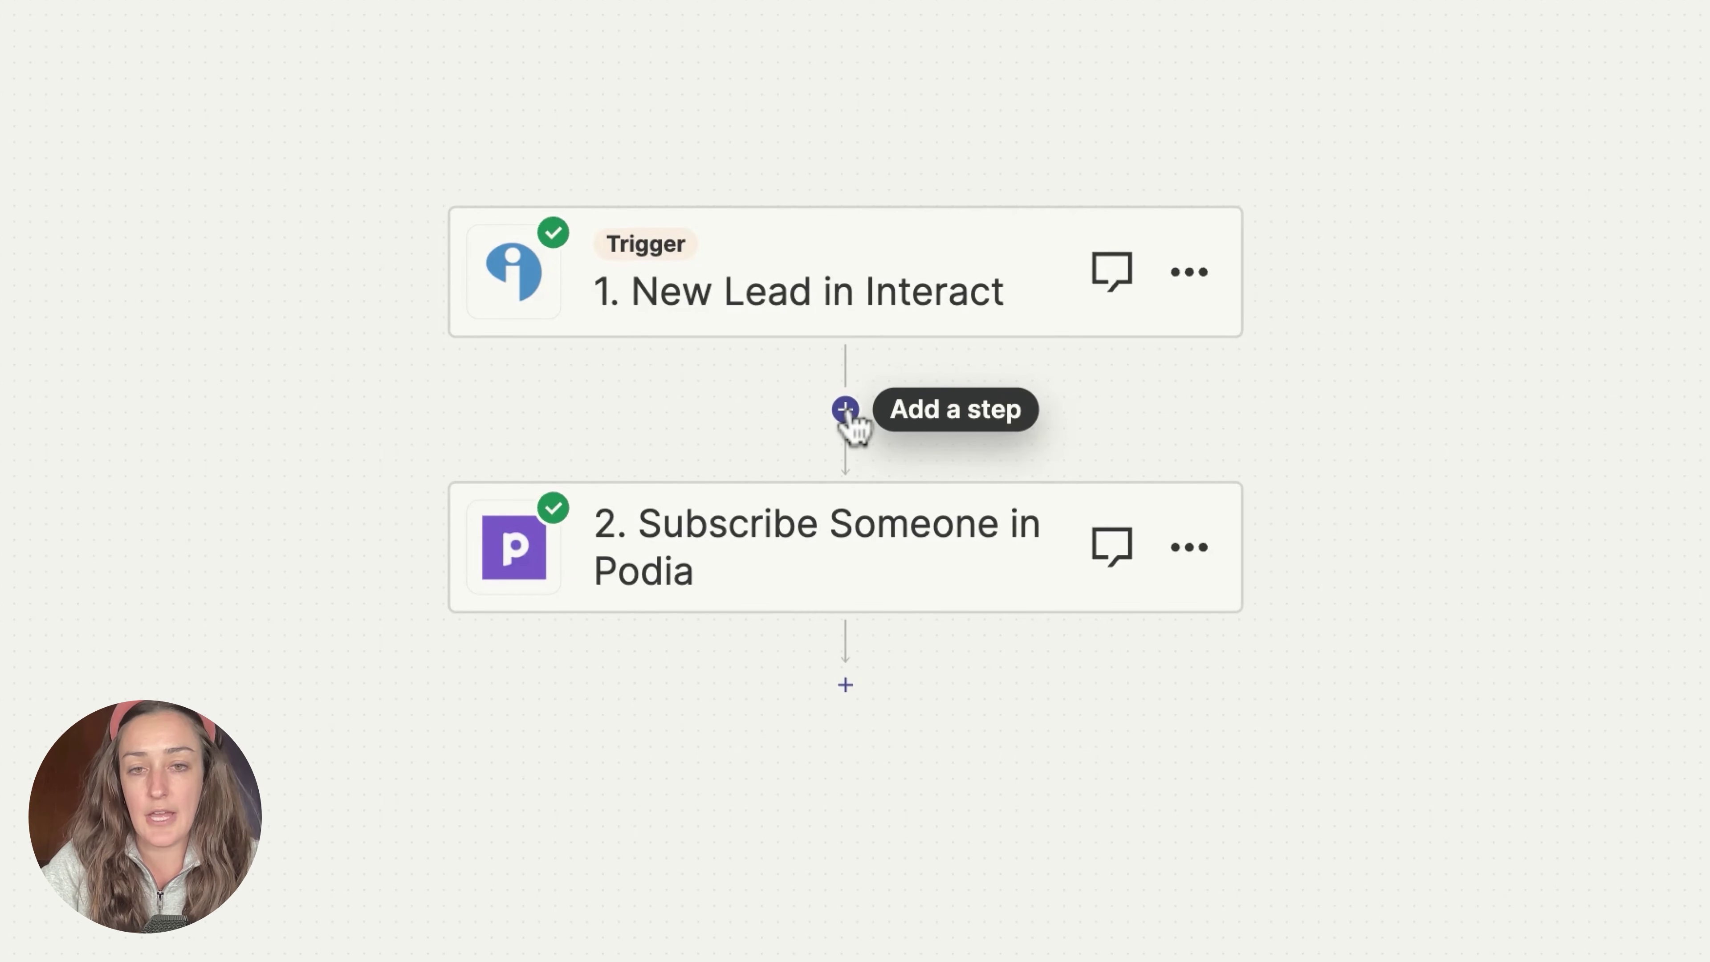
# Add a Filter step between the trigger and the Podia action, with the condition Tag (Text) Contains
pyautogui.click(845, 409)
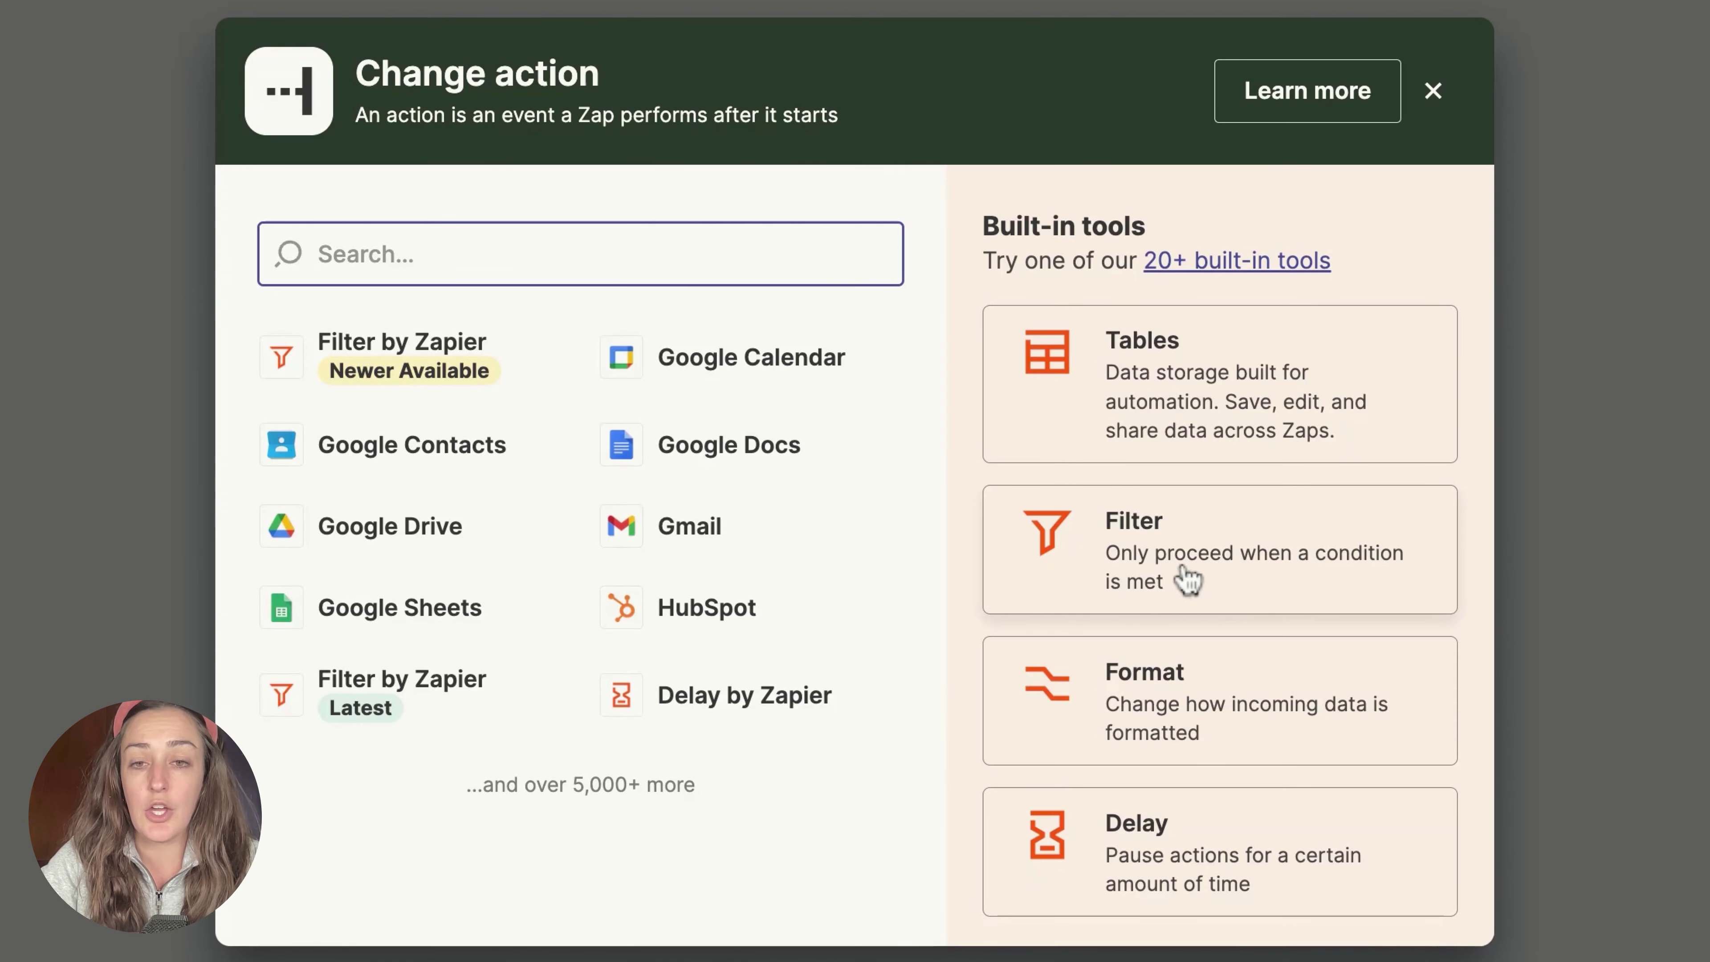
pyautogui.click(1256, 587)
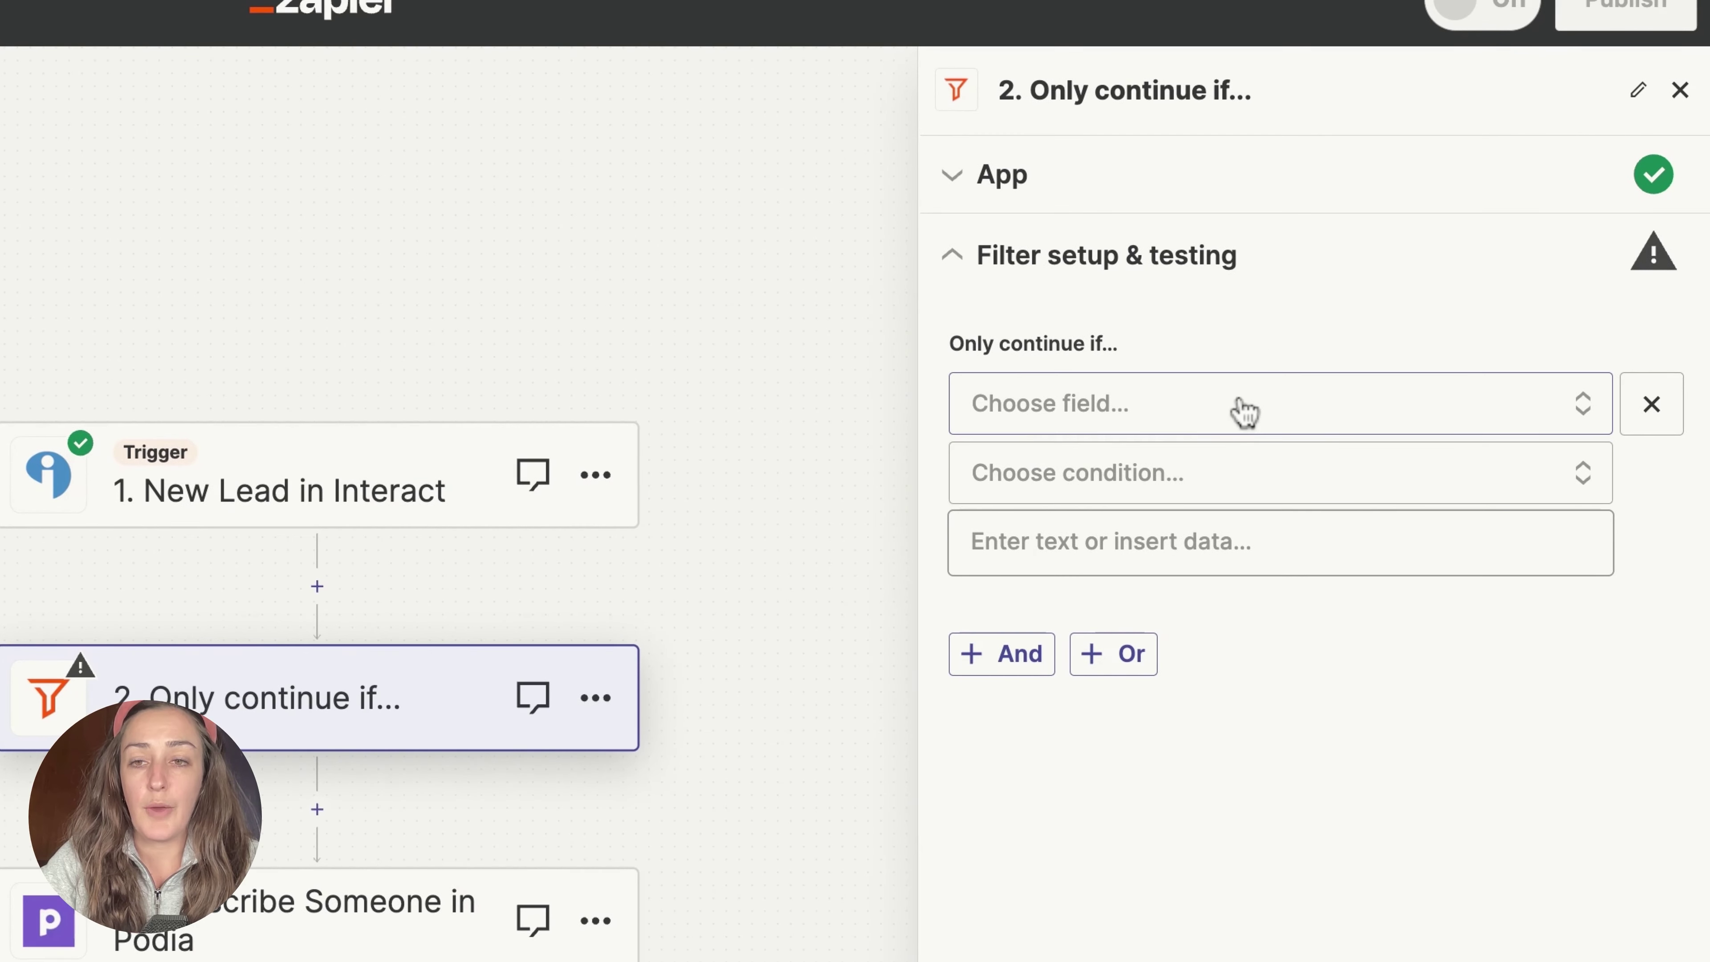
pyautogui.click(1253, 408)
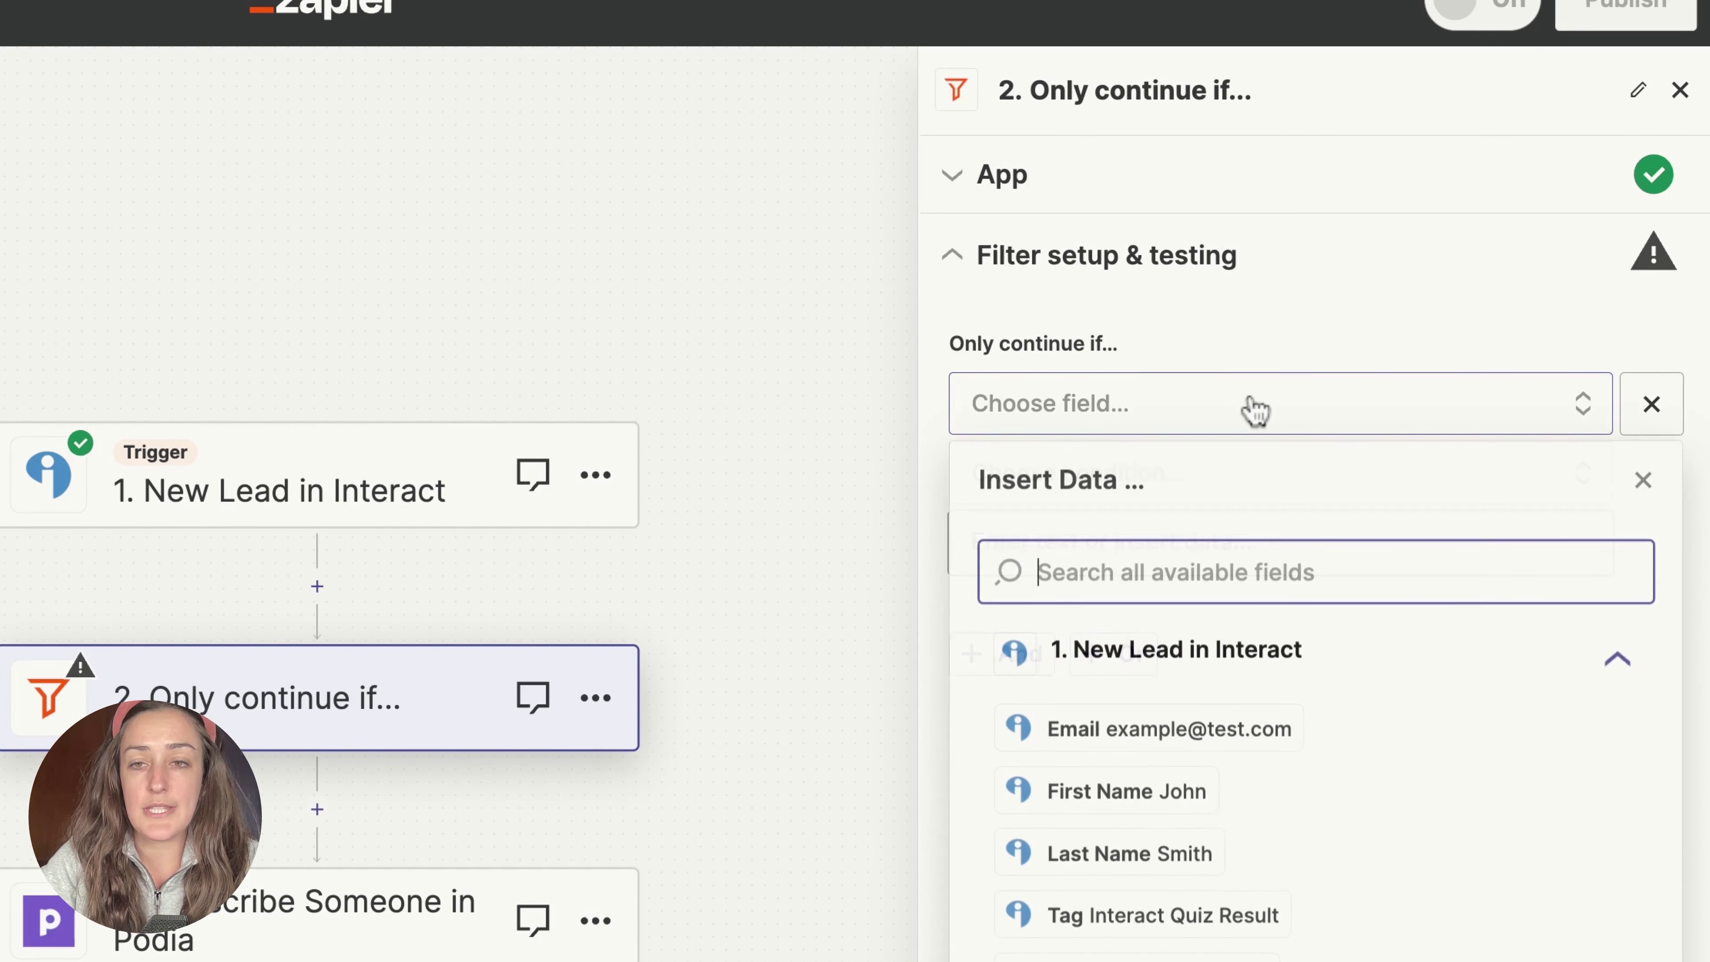
pyautogui.click(1161, 924)
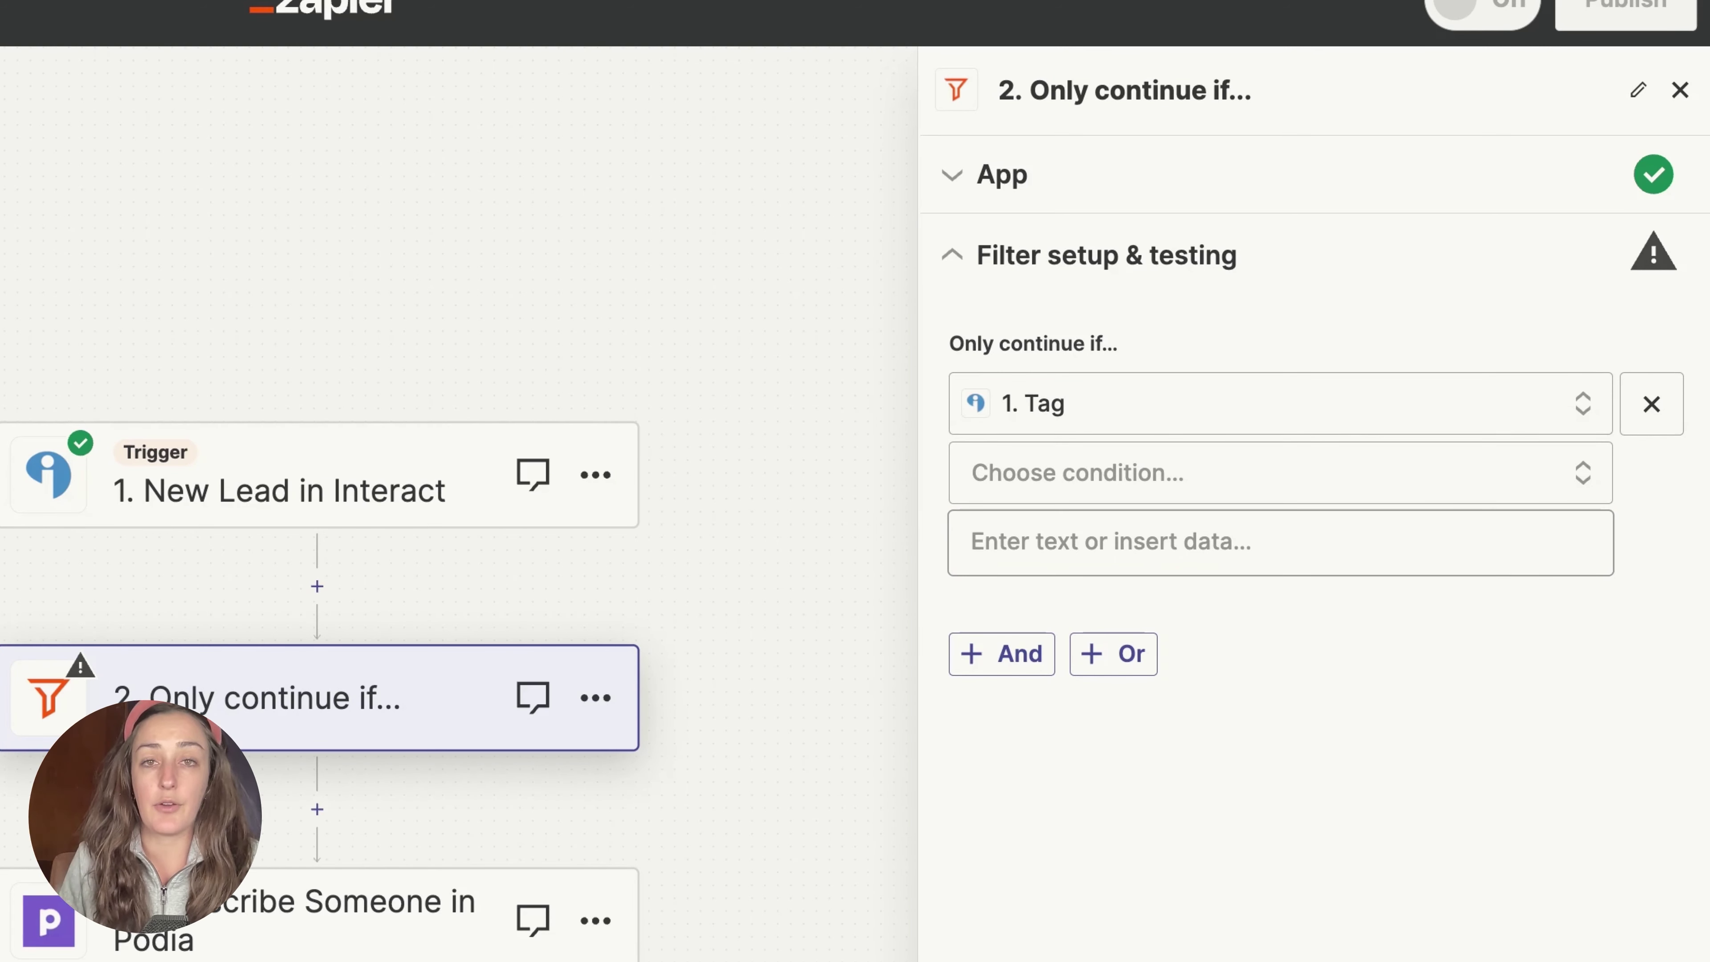
pyautogui.click(1175, 489)
pyautogui.click(1167, 572)
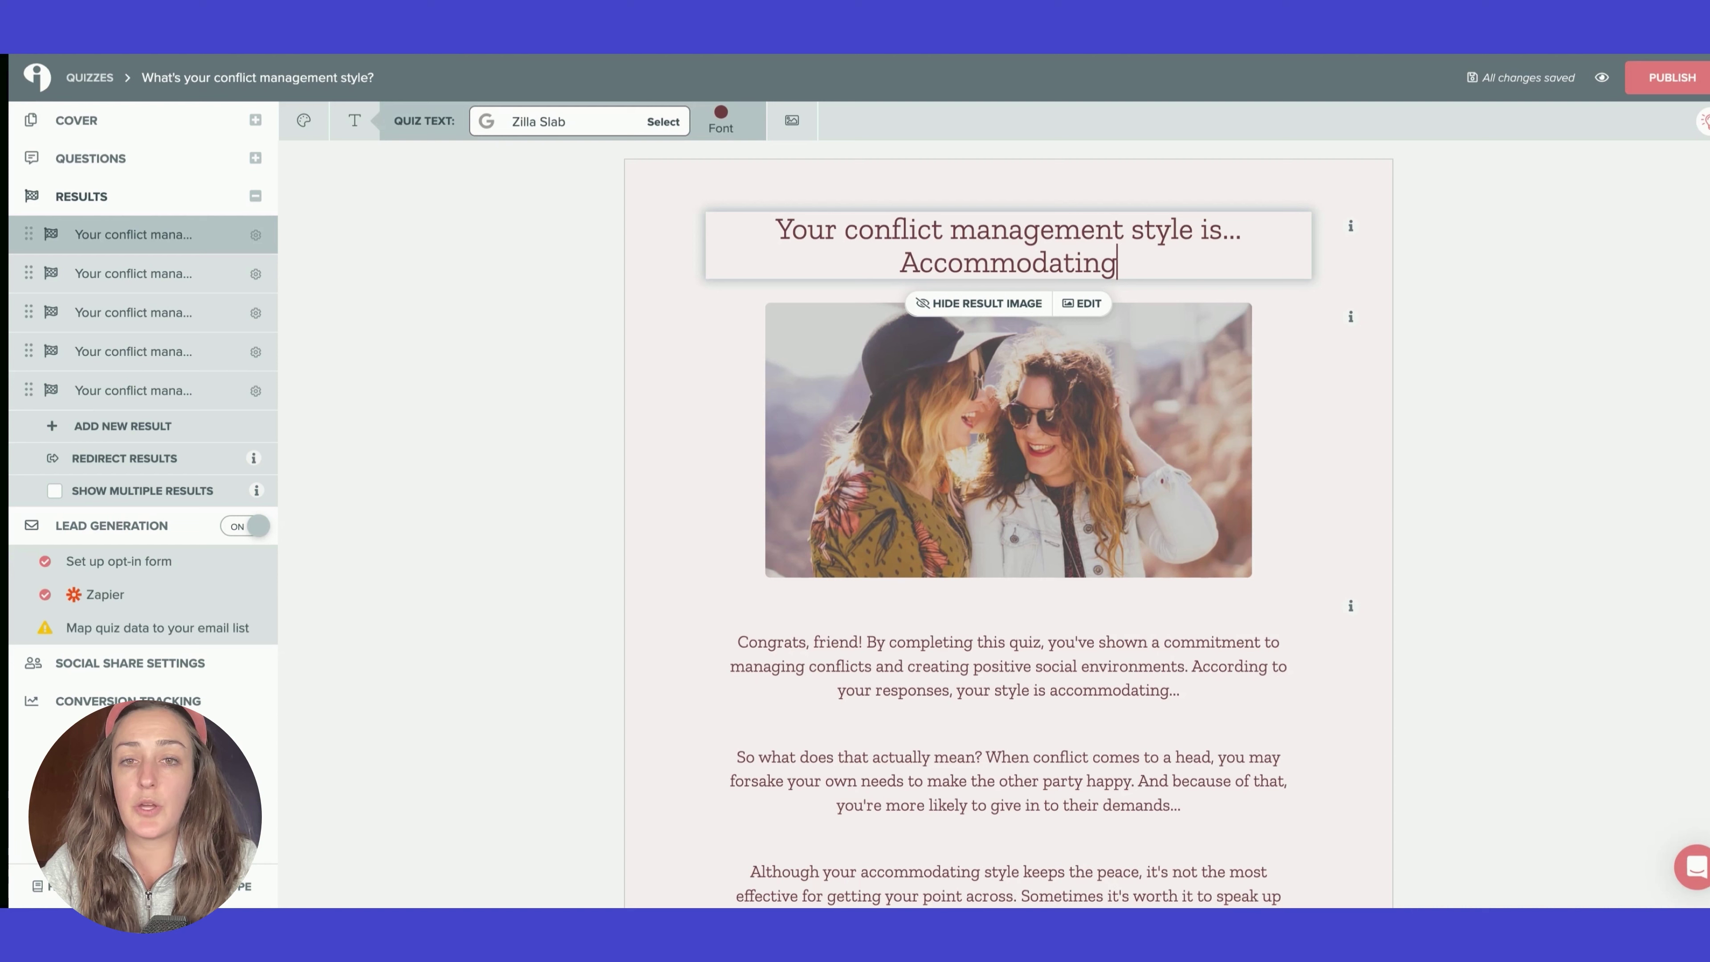
# In the Interact quiz editor, look through the results and copy "Accommodating" from the first result's title
pyautogui.click(194, 289)
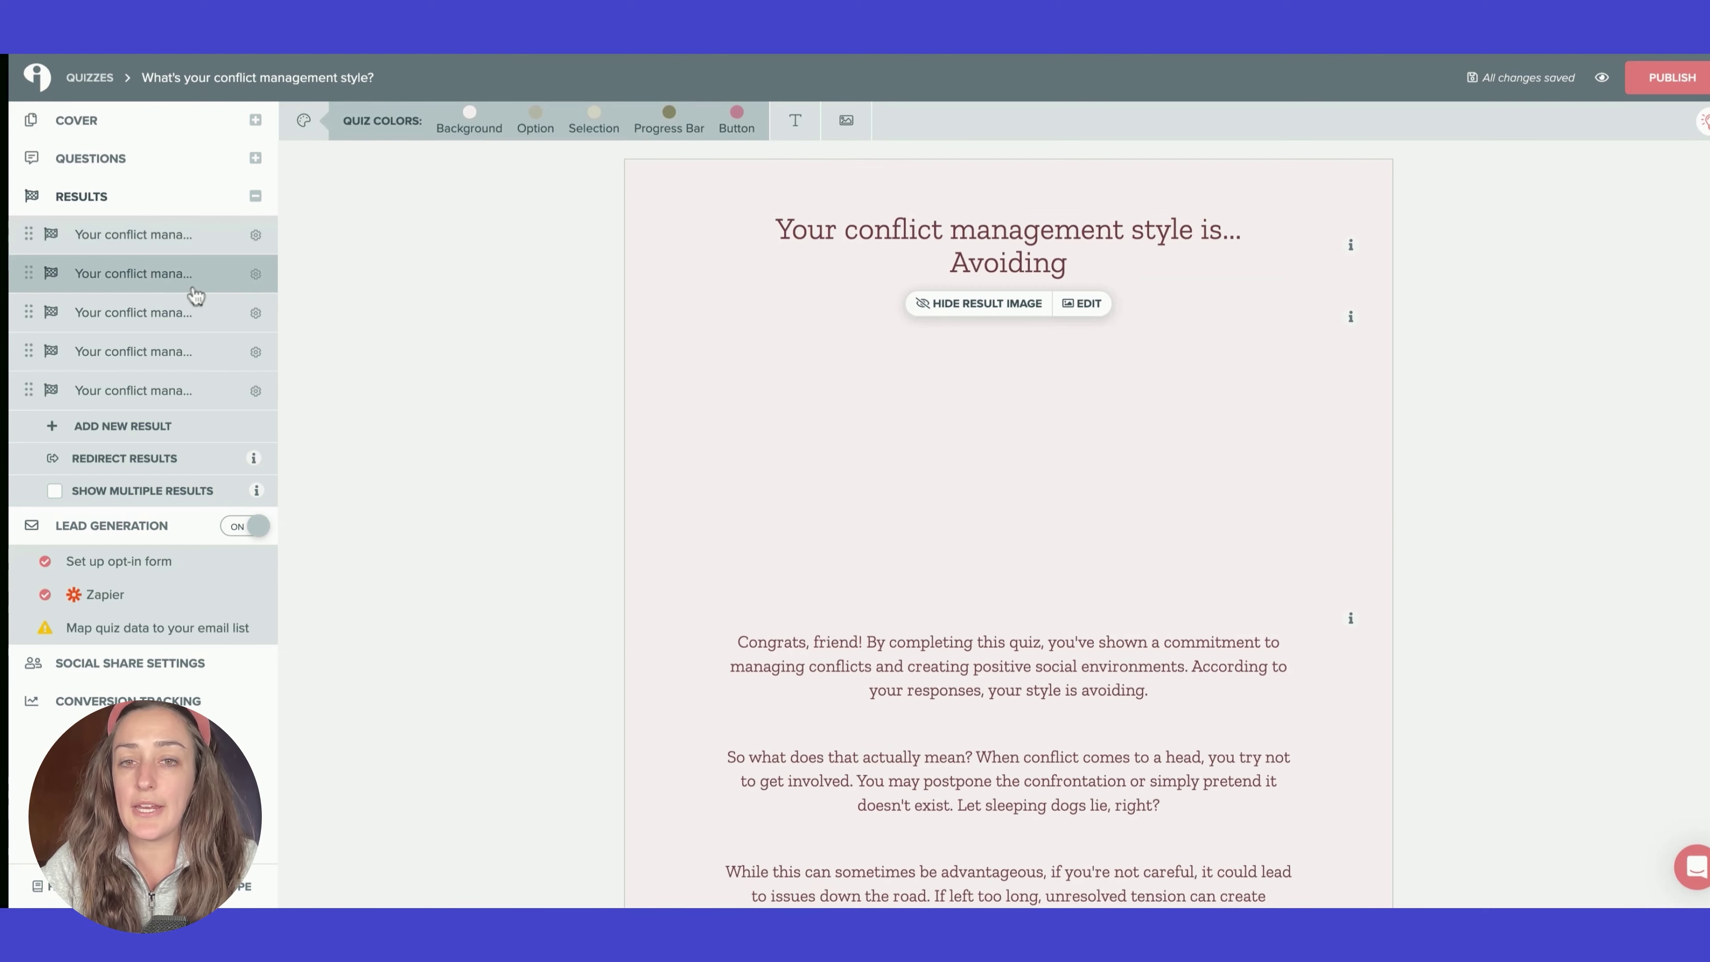
pyautogui.click(205, 326)
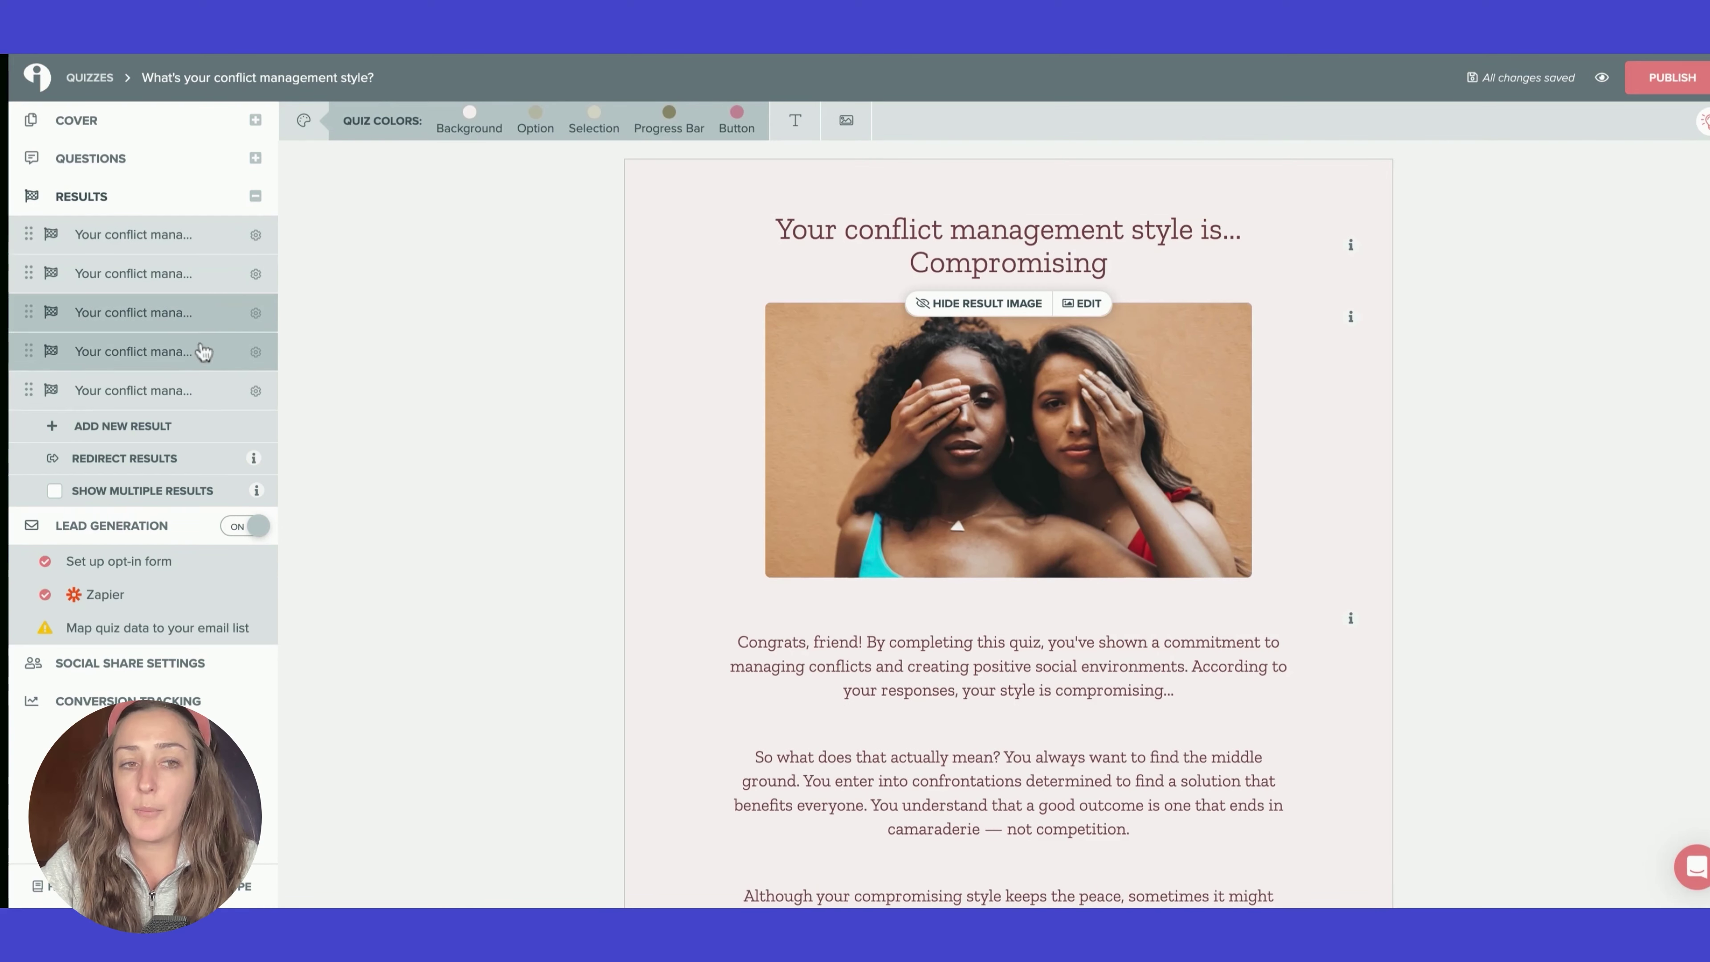
pyautogui.click(202, 246)
pyautogui.doubleClick(879, 264)
pyautogui.hotkey('ctrl', 'c')
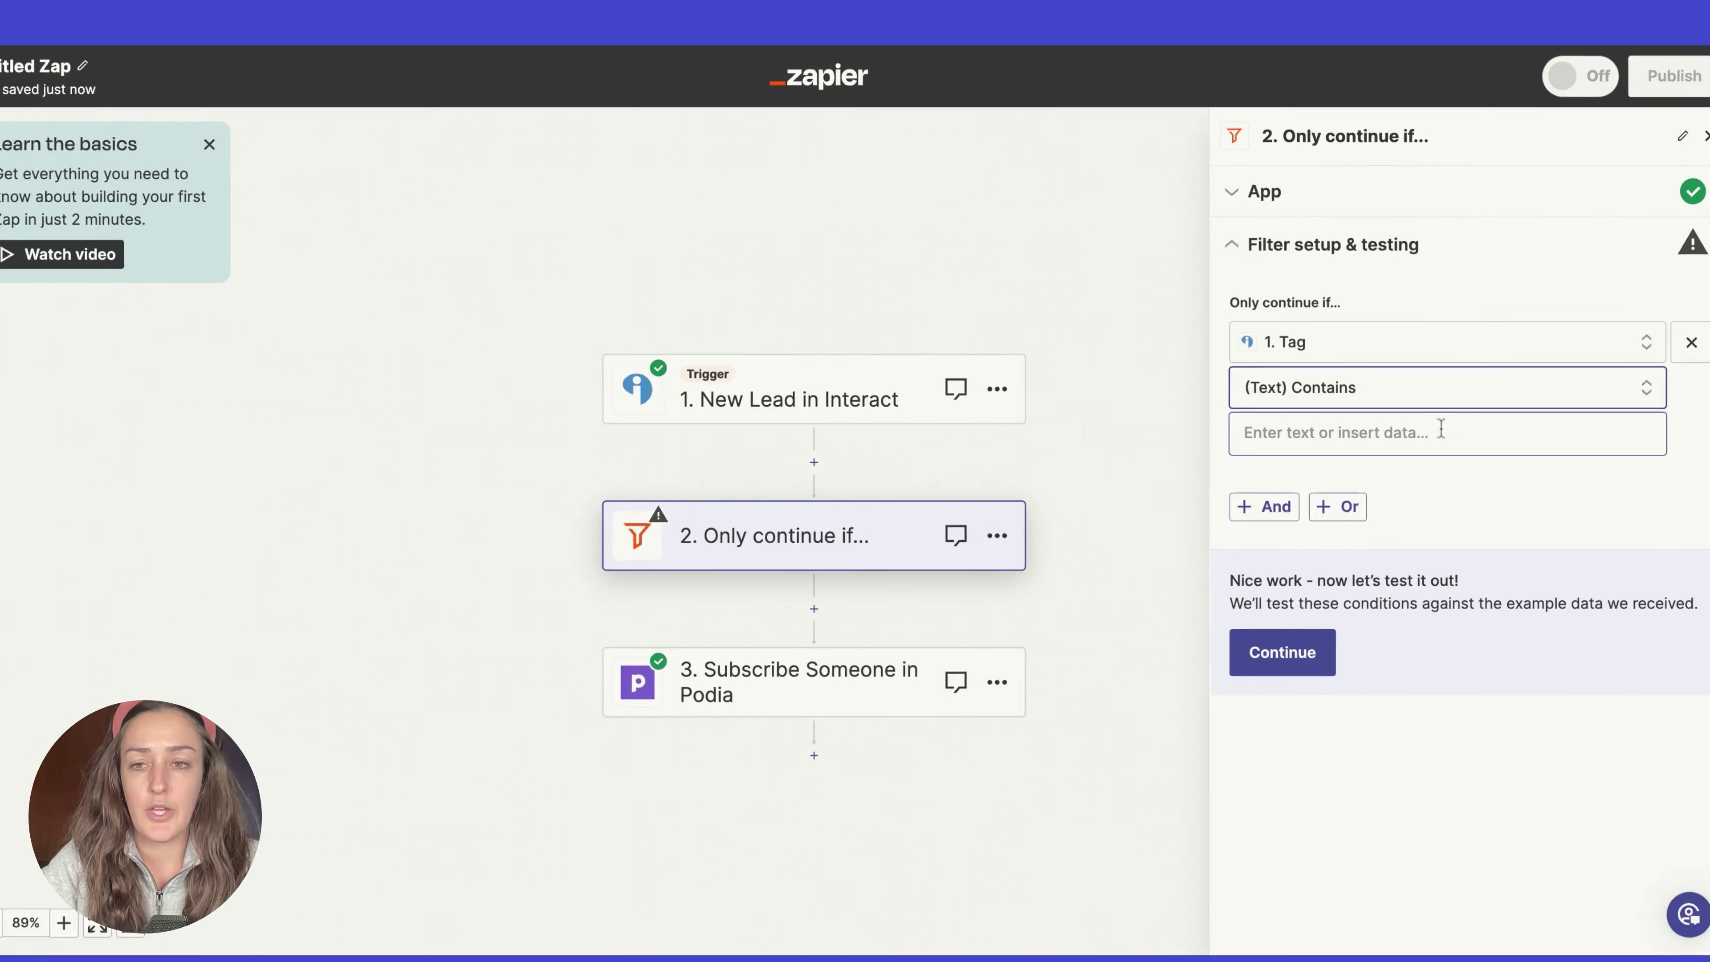
# In Zapier, set the filter's comparison text to Accommodating, test the filter and continue to the Podia action
pyautogui.click(1369, 581)
pyautogui.hotkey('ctrl', 'v')
pyautogui.click(1099, 883)
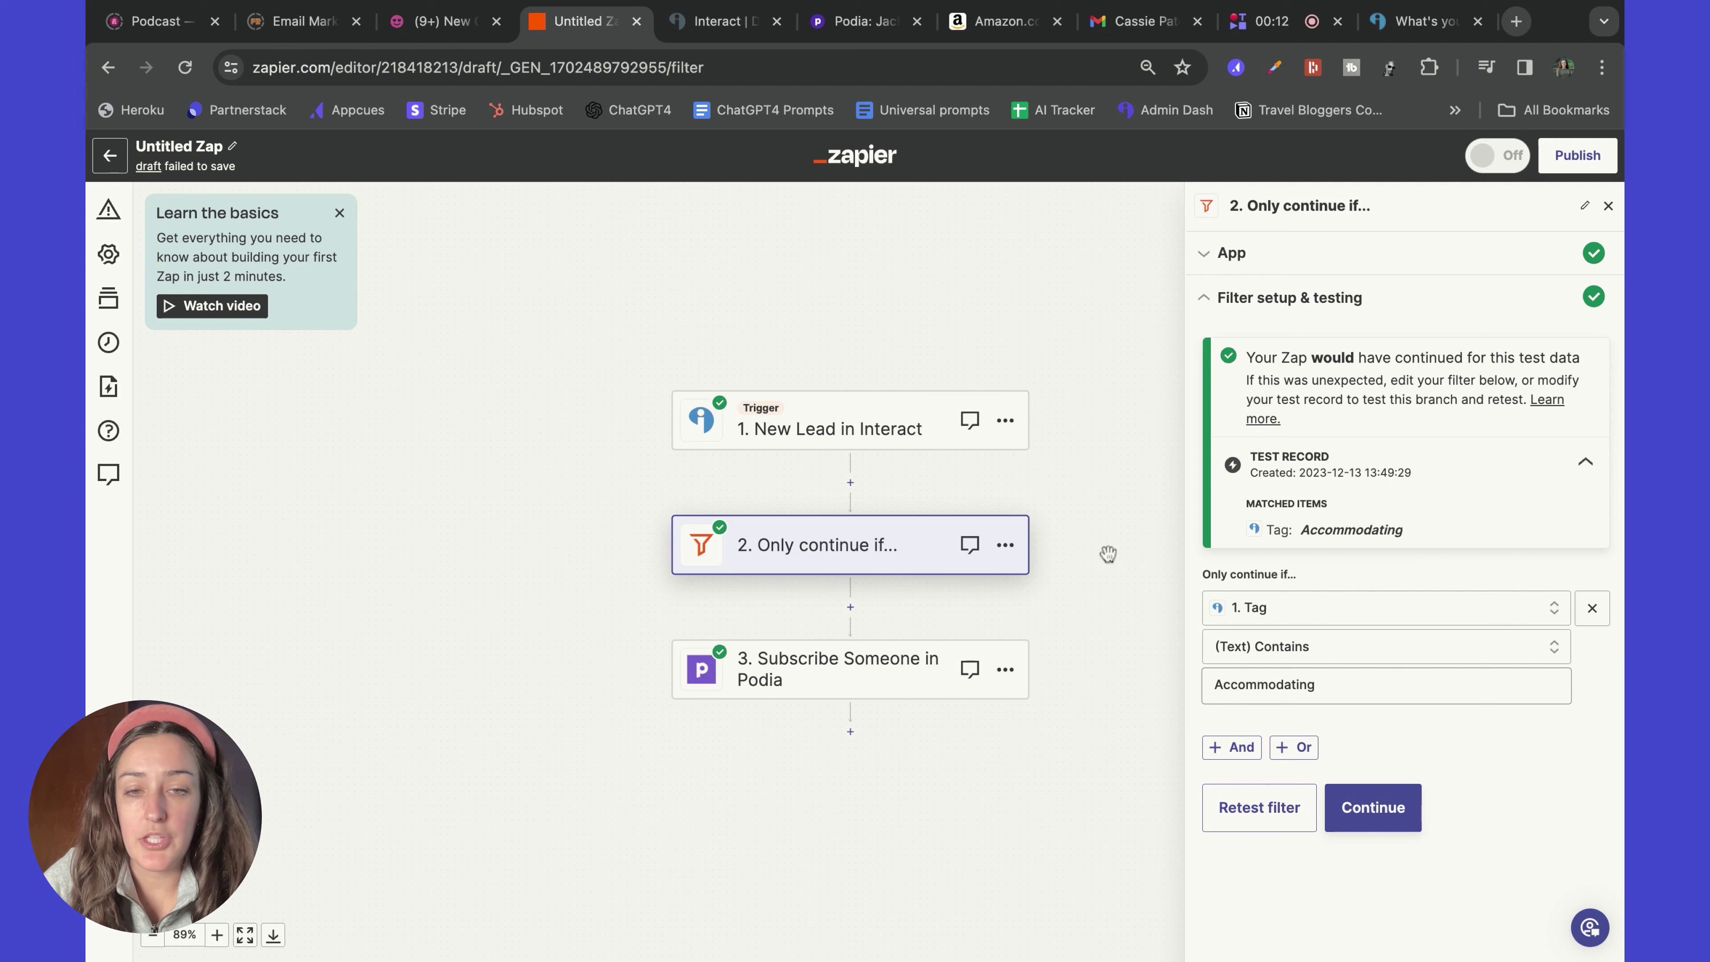
pyautogui.click(1351, 807)
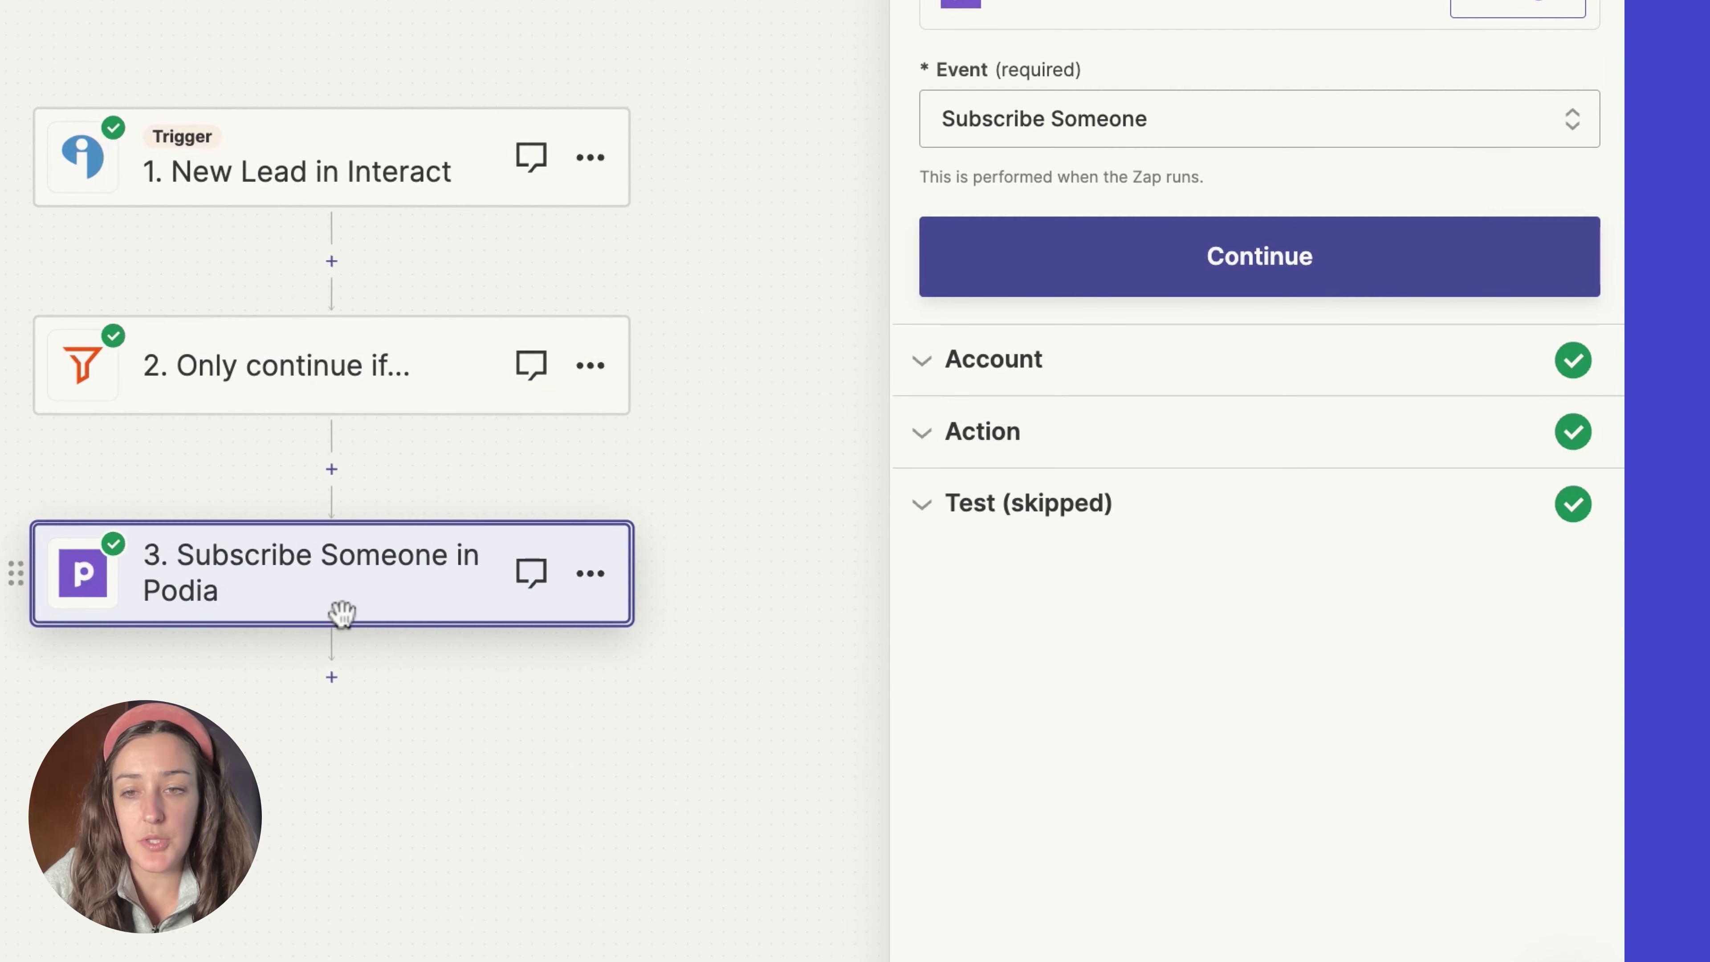
# Set the Podia action's Tag to Accommodating and continue to the action's test section
pyautogui.click(1115, 460)
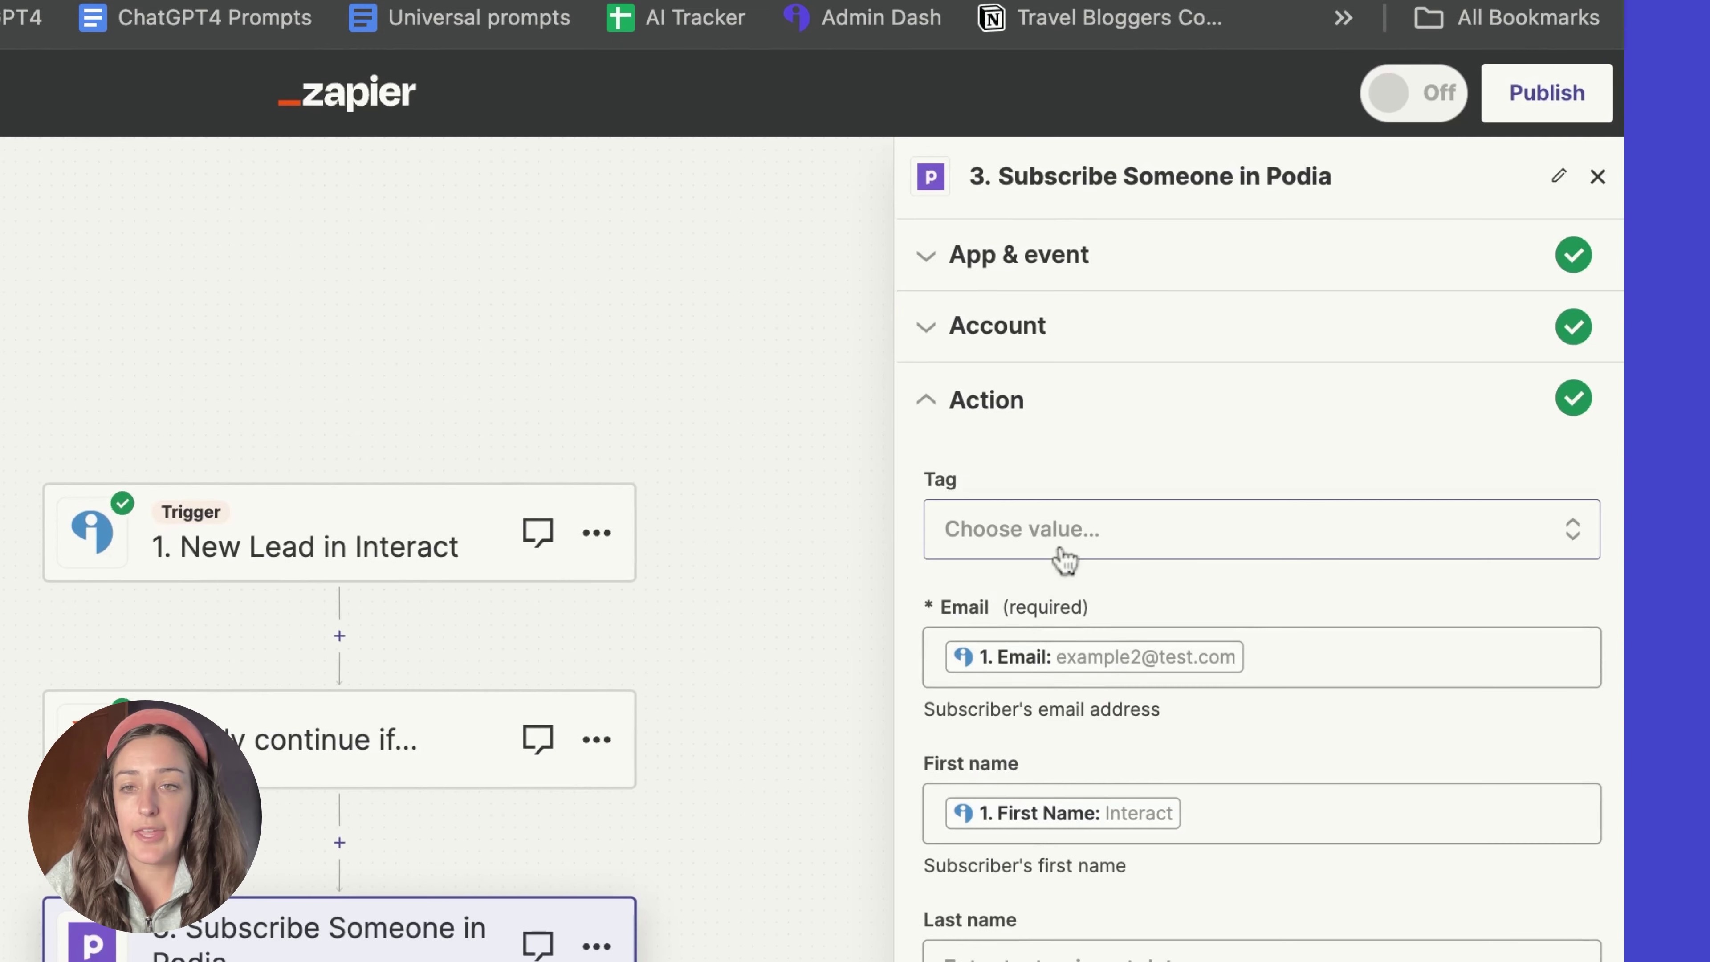
pyautogui.click(1066, 547)
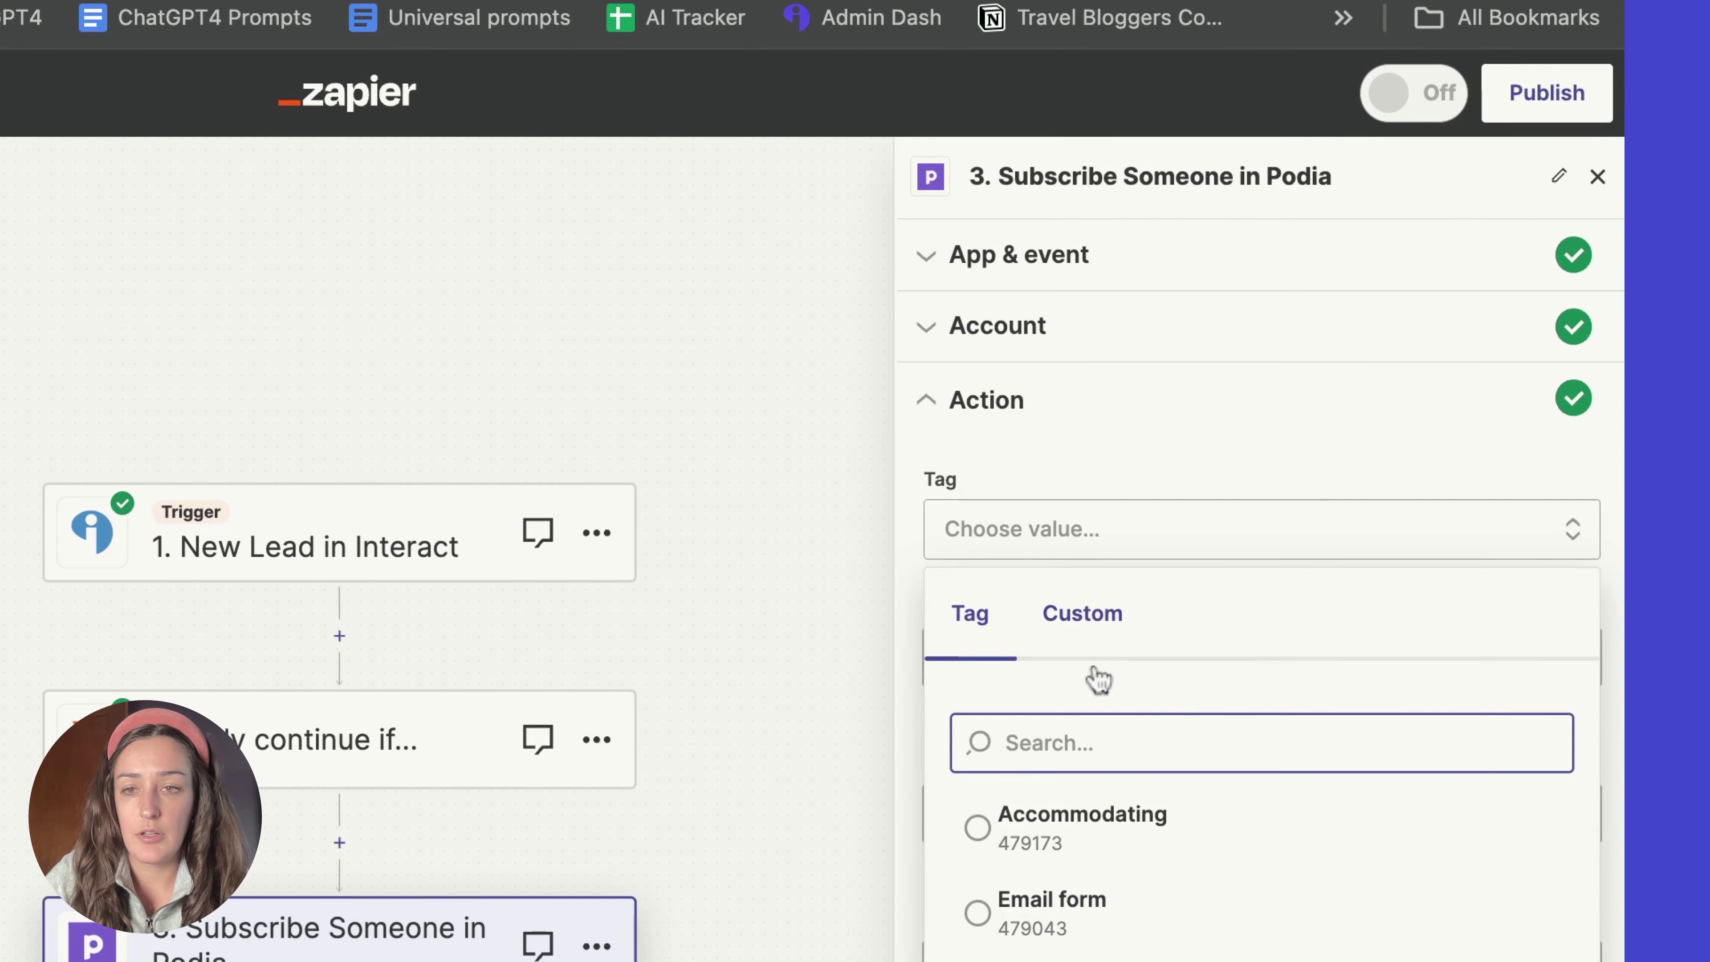
pyautogui.click(982, 835)
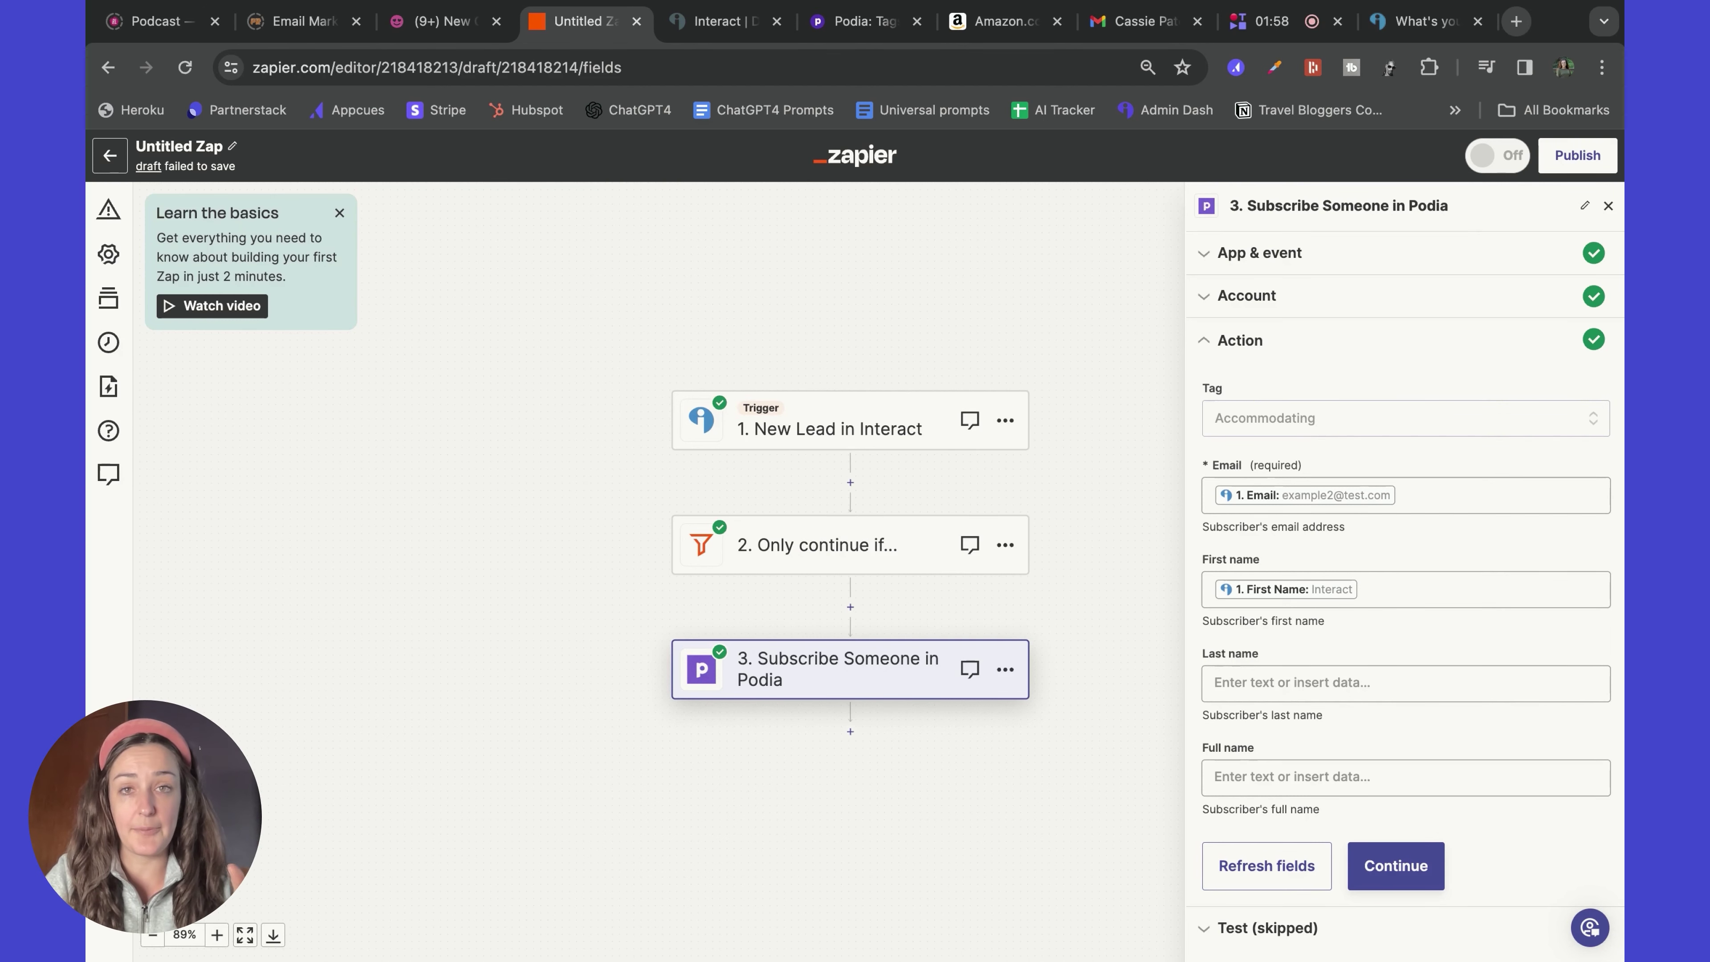
pyautogui.click(1394, 864)
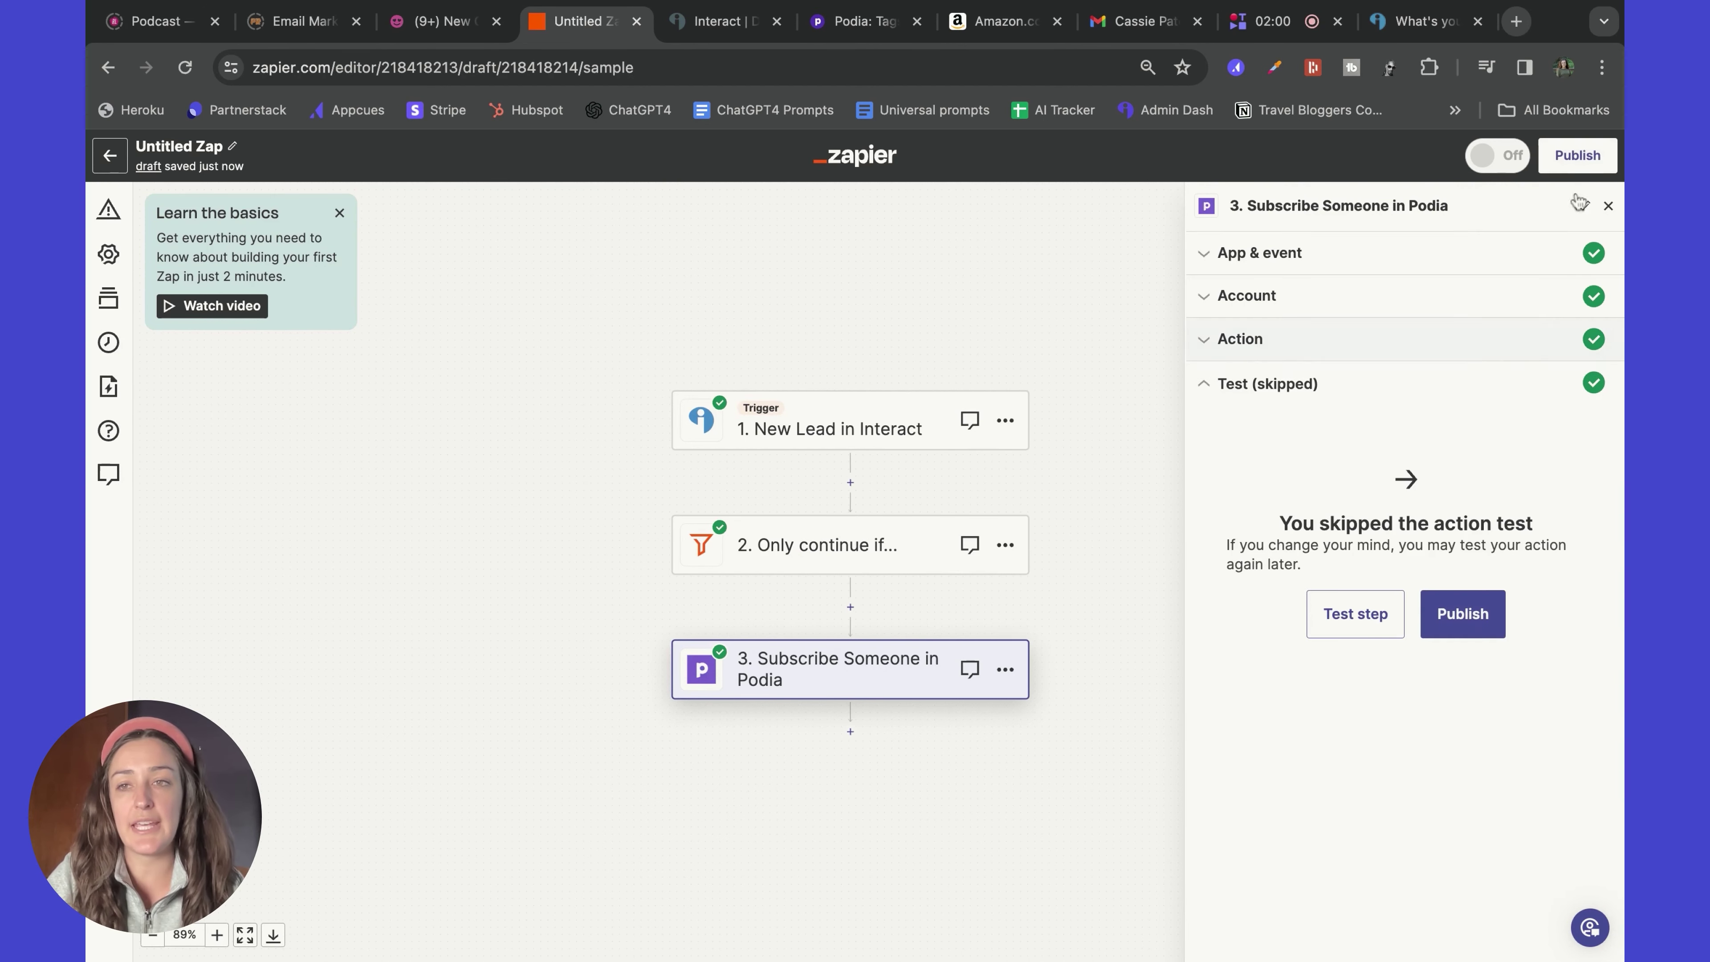
pyautogui.click(1581, 168)
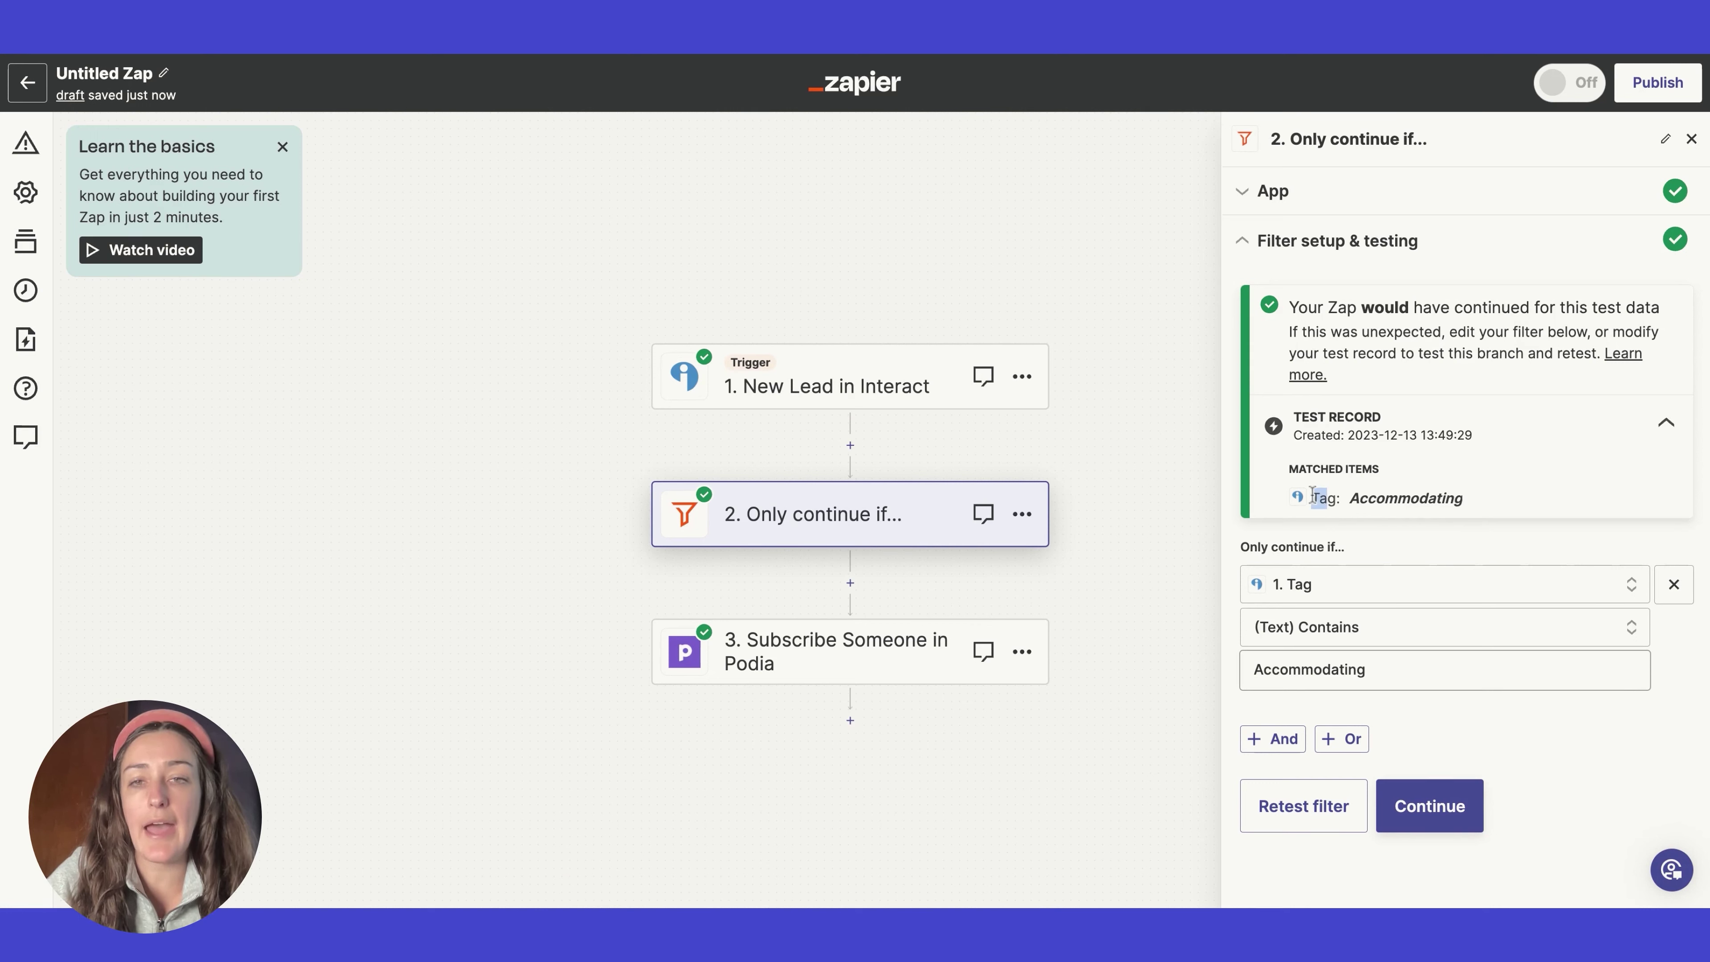
# Examine the filter's matched tag and the Interact trigger's test records
pyautogui.moveTo(1312, 495); pyautogui.dragTo(1444, 499)
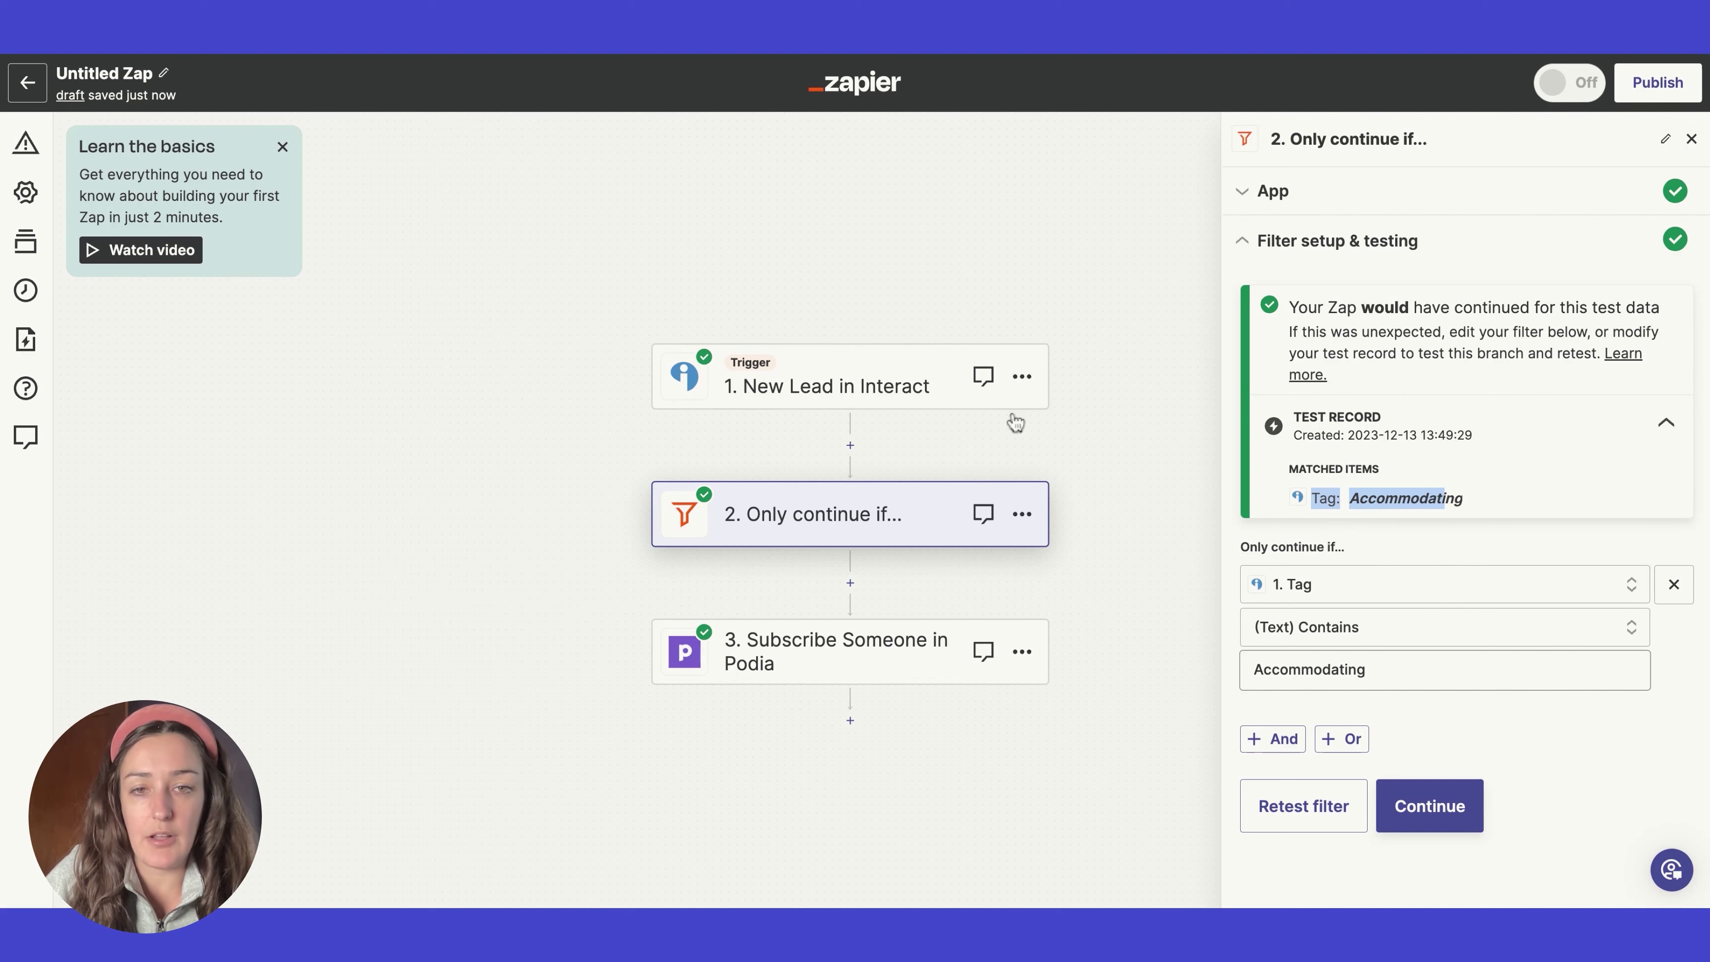
pyautogui.click(880, 385)
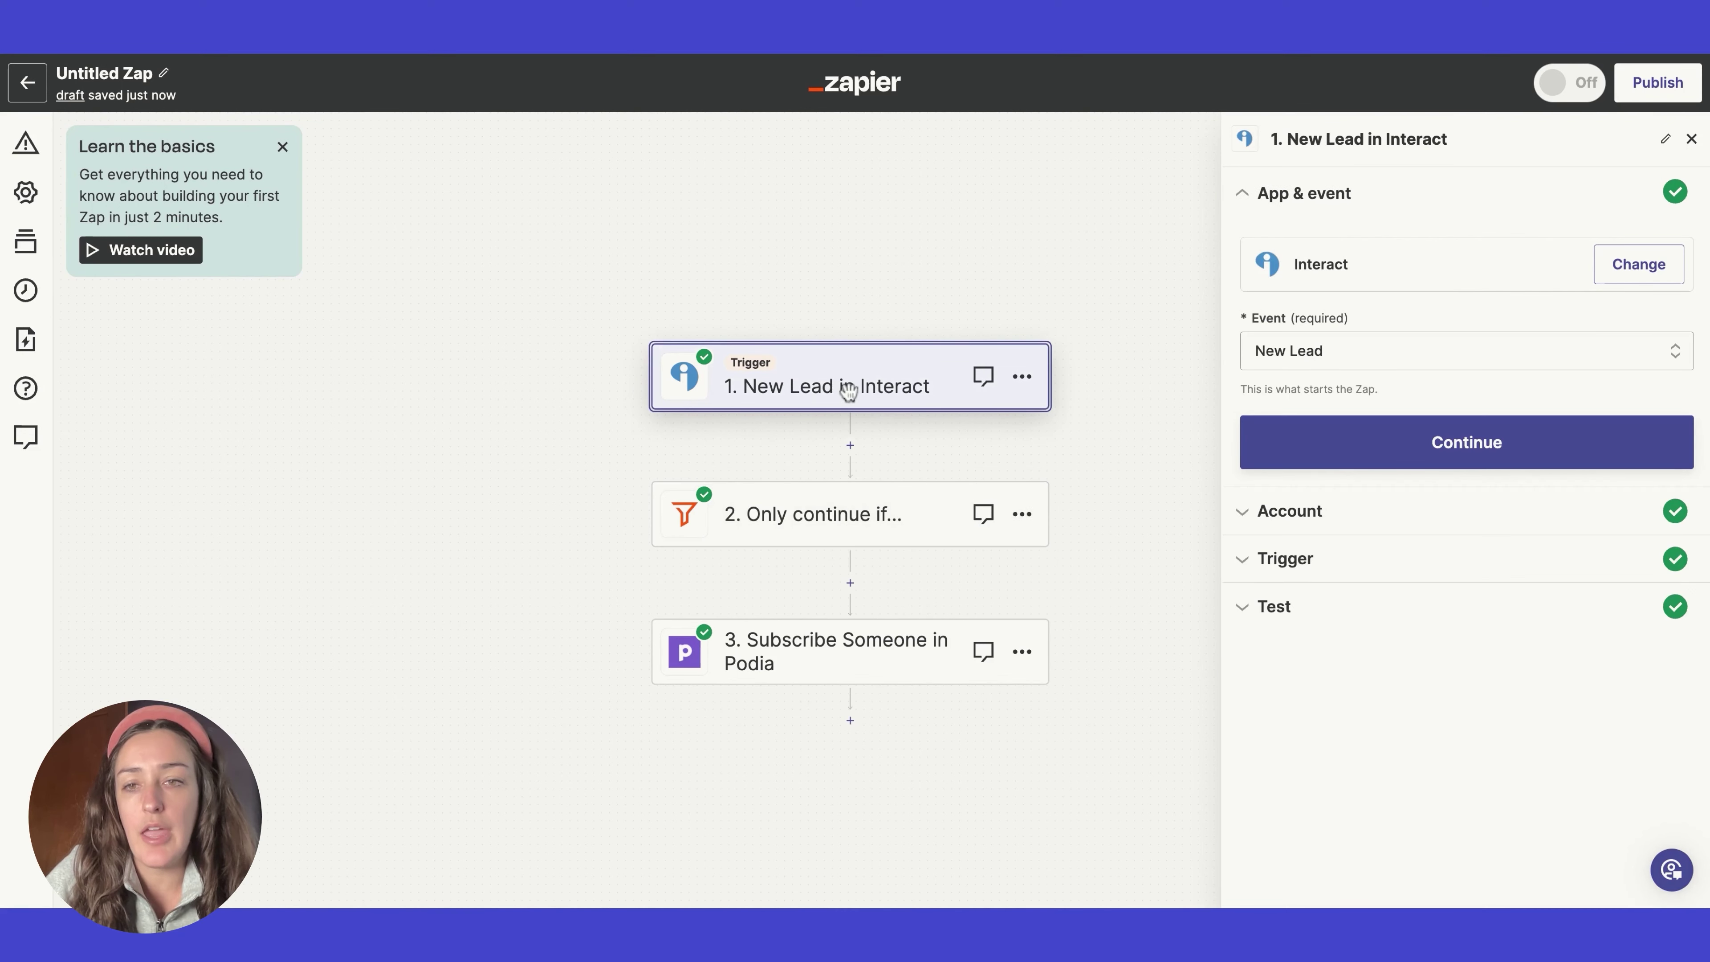
pyautogui.click(1304, 610)
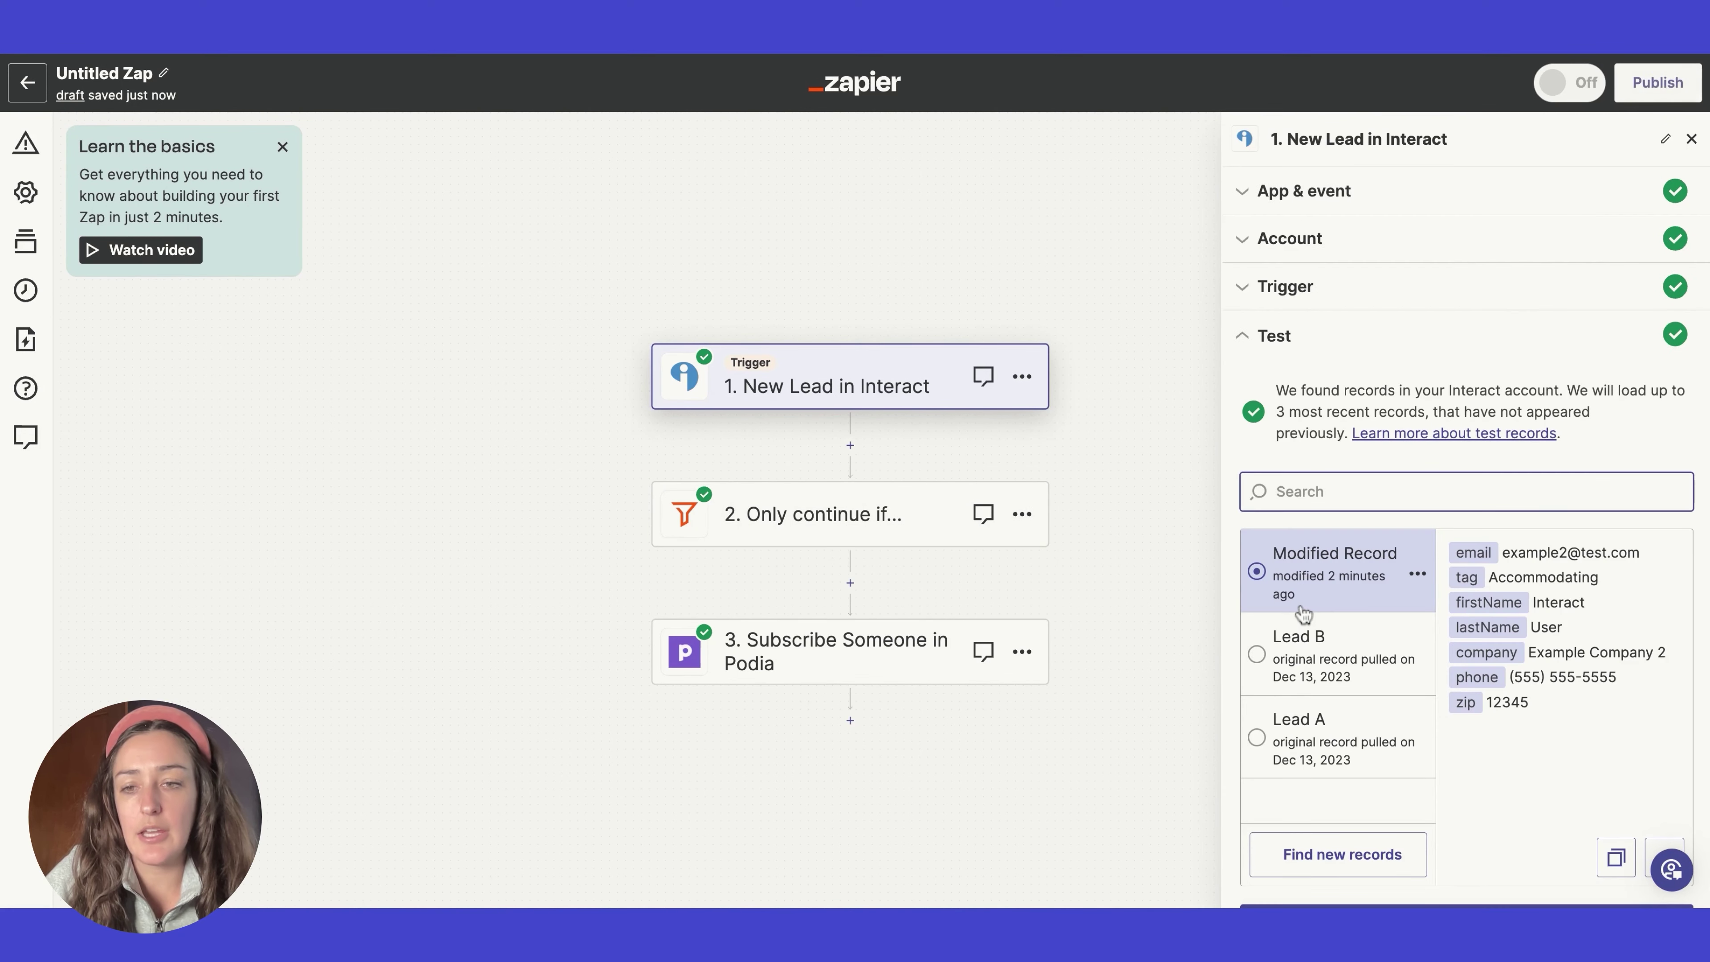